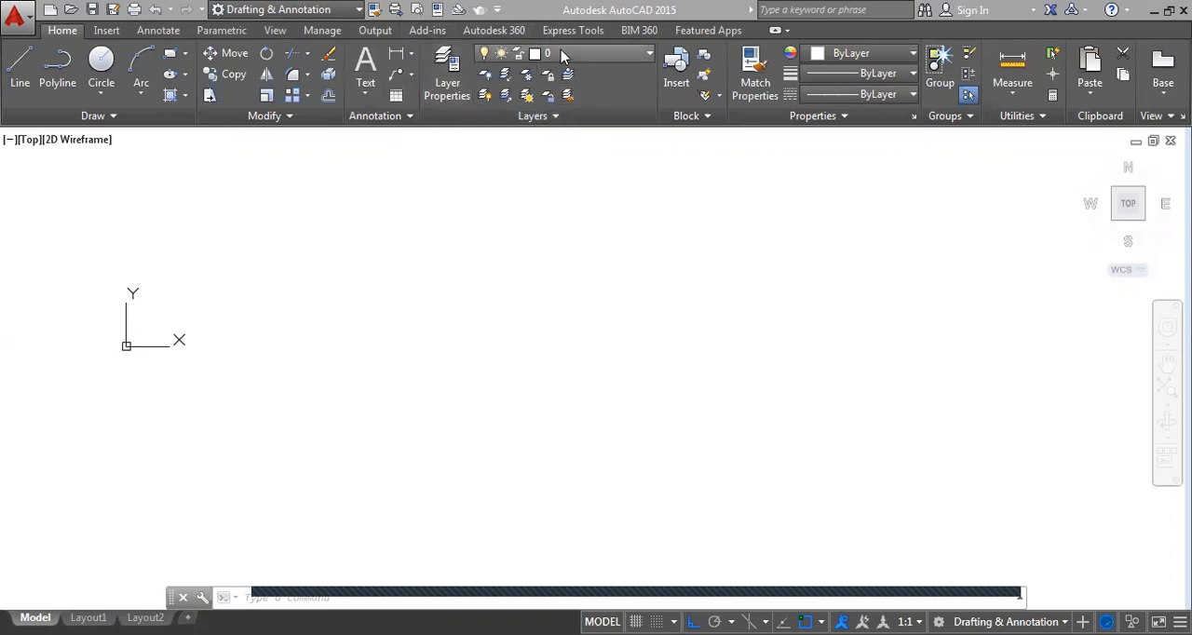
click(620, 58)
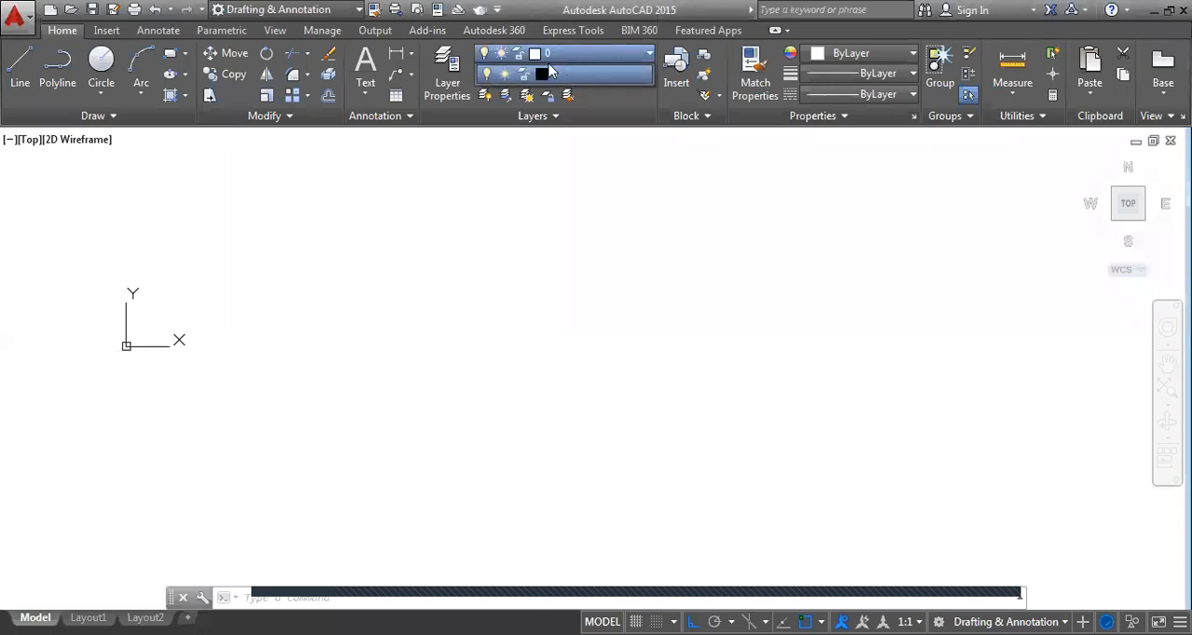
click(639, 54)
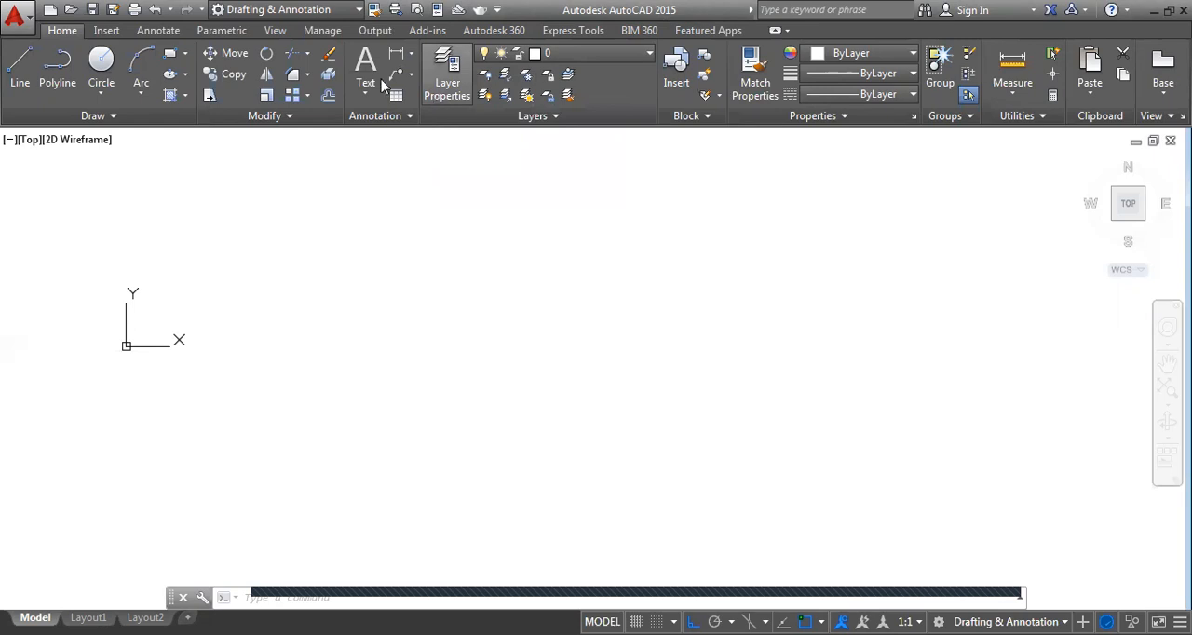
Open the layer properties manager and create a new layer named parede
click(436, 93)
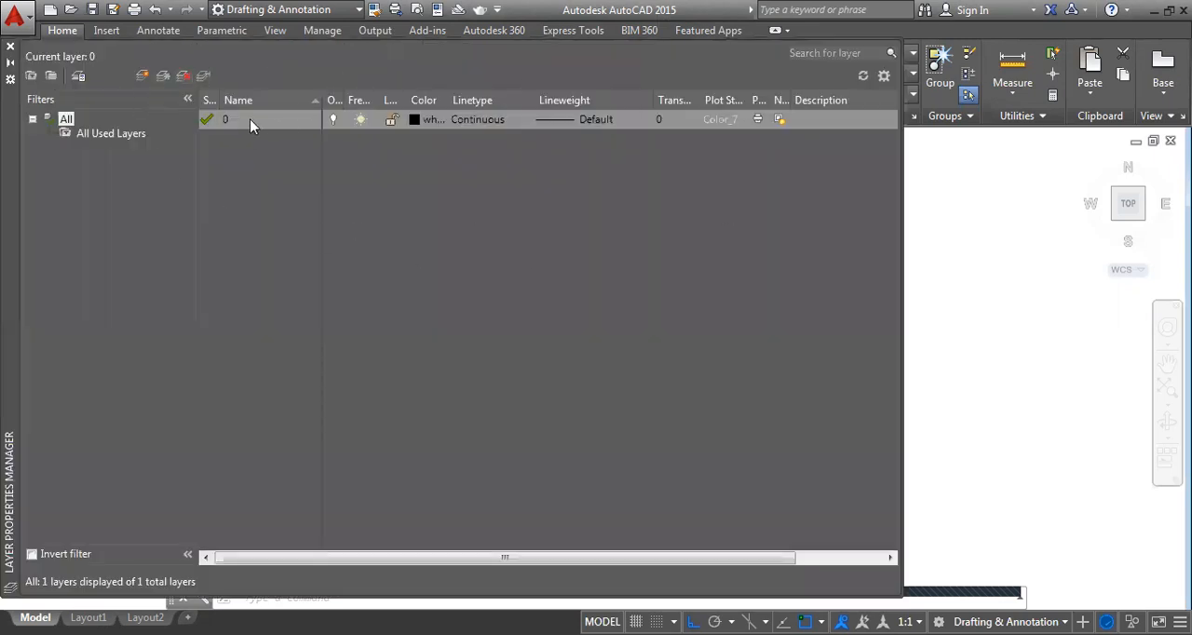
click(142, 76)
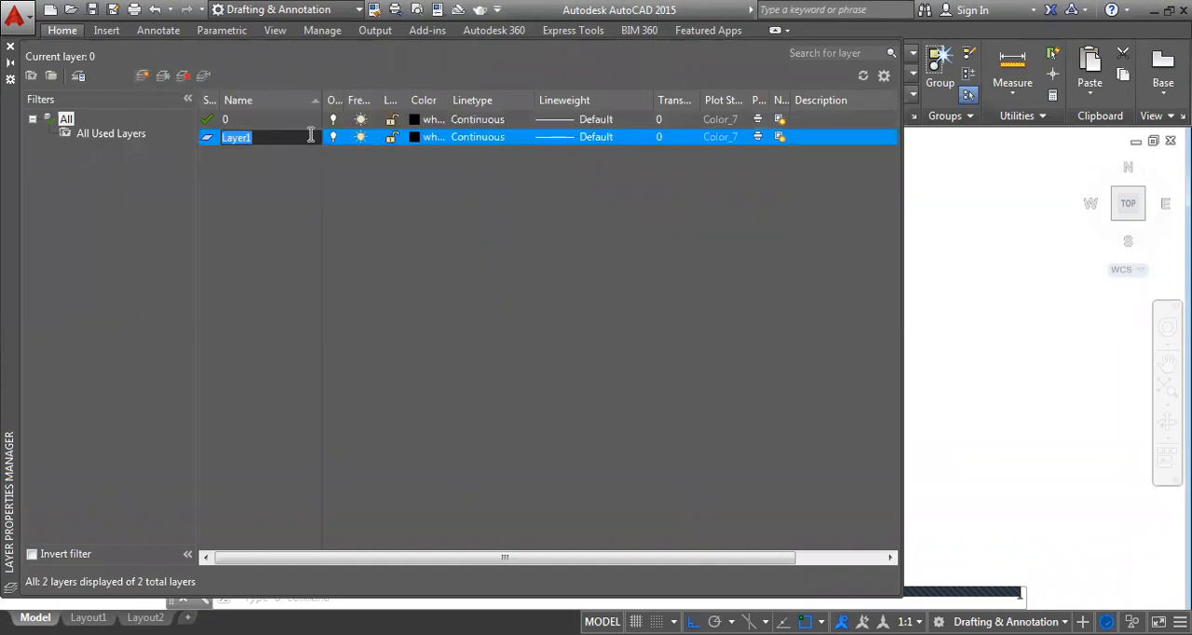
text(parede)
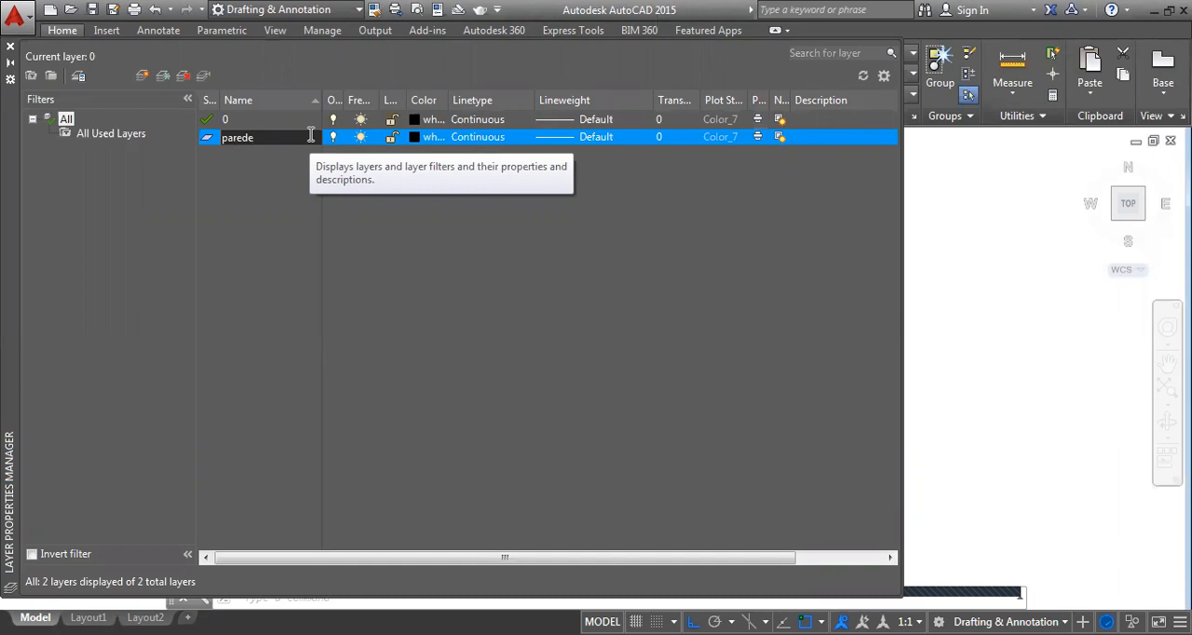
key(Return)
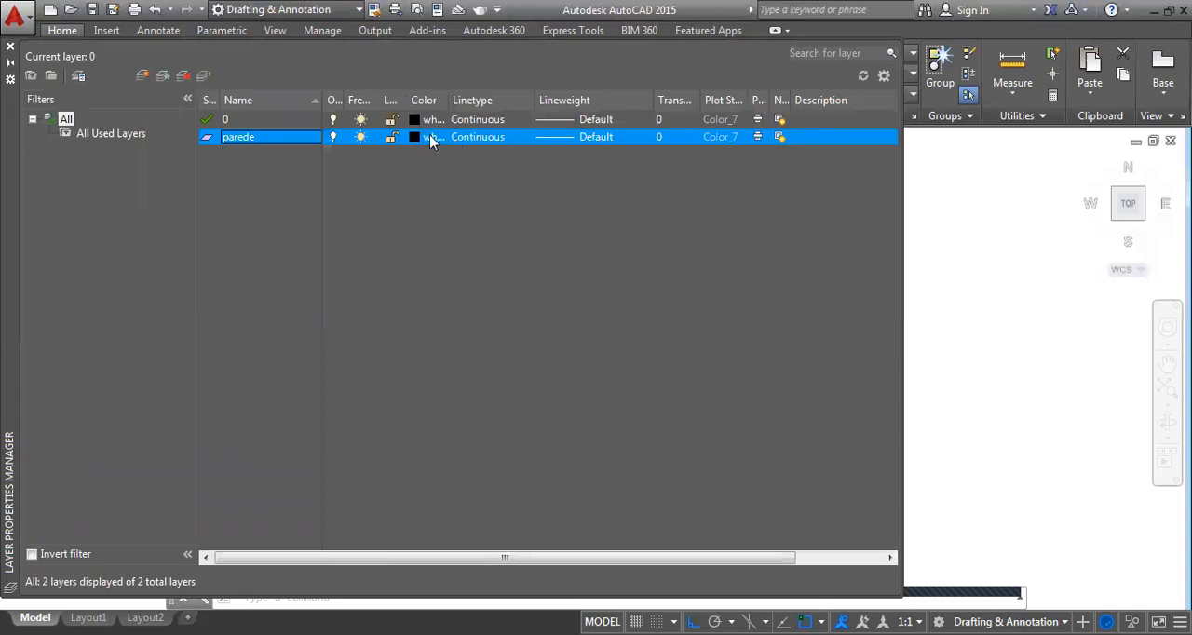
Try out the on/off and freeze toggles of the parede layer, leaving it on and thawed
click(332, 137)
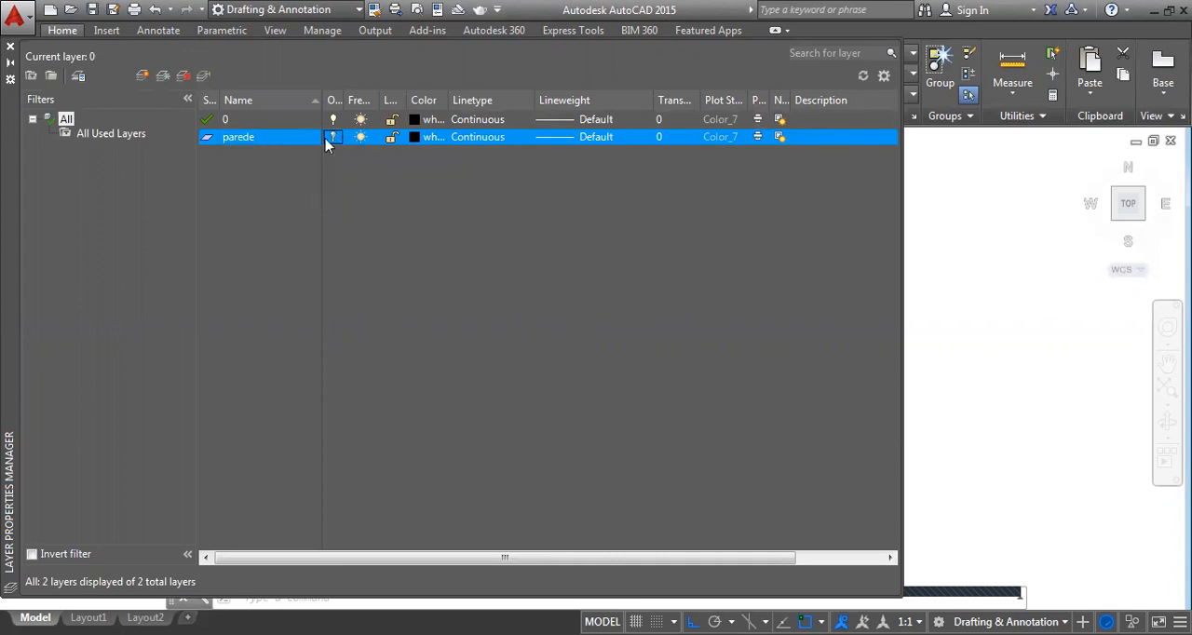
click(360, 138)
click(334, 140)
click(332, 137)
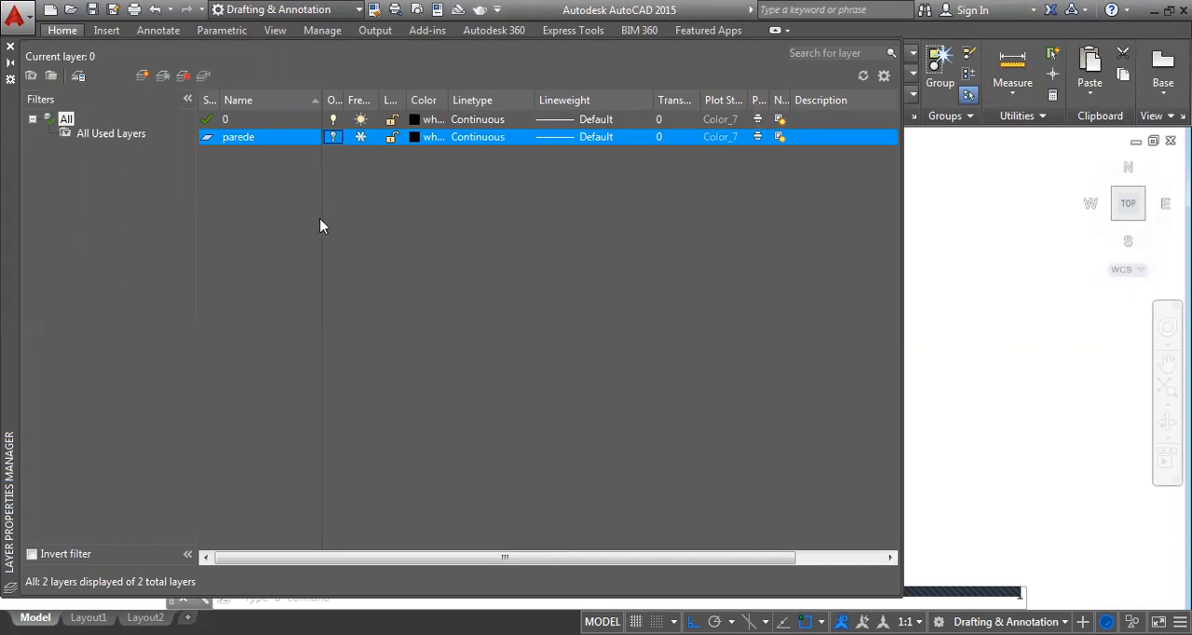
click(333, 137)
click(359, 138)
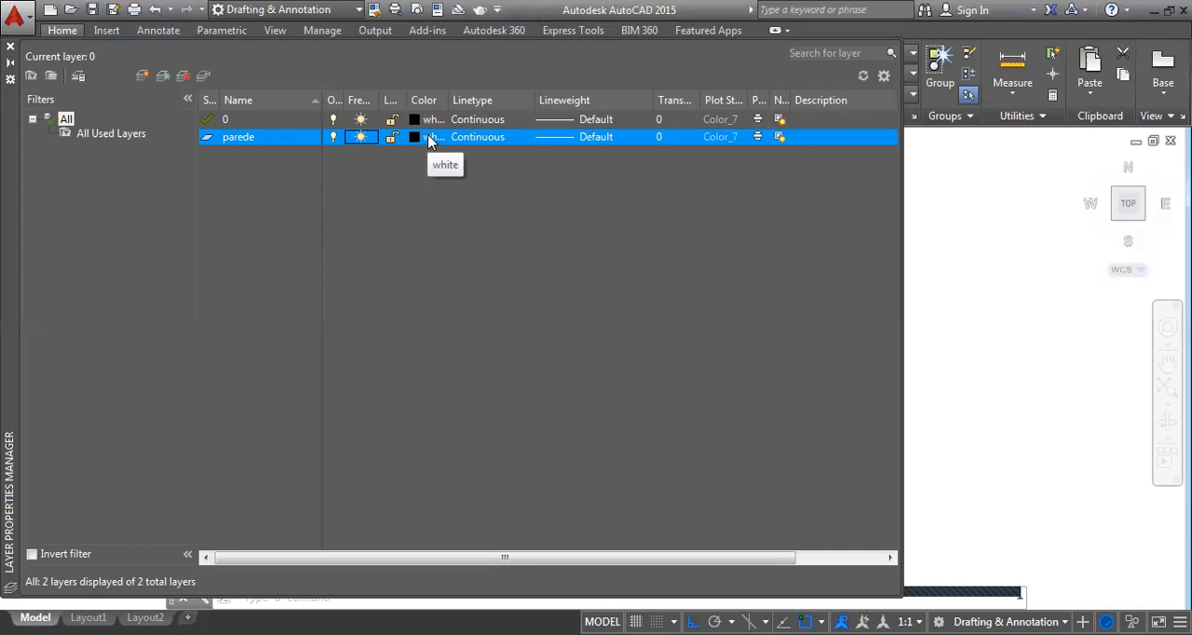
Set the parede layer's color to cyan and view the loaded linetypes without changing the linetype
click(427, 140)
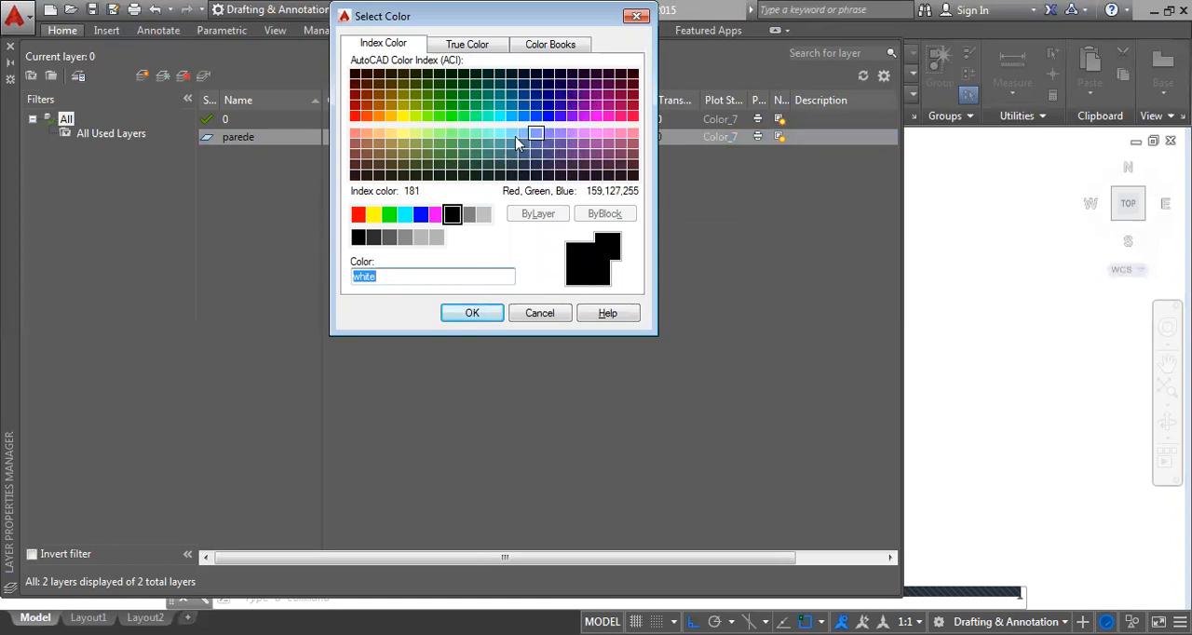
click(404, 216)
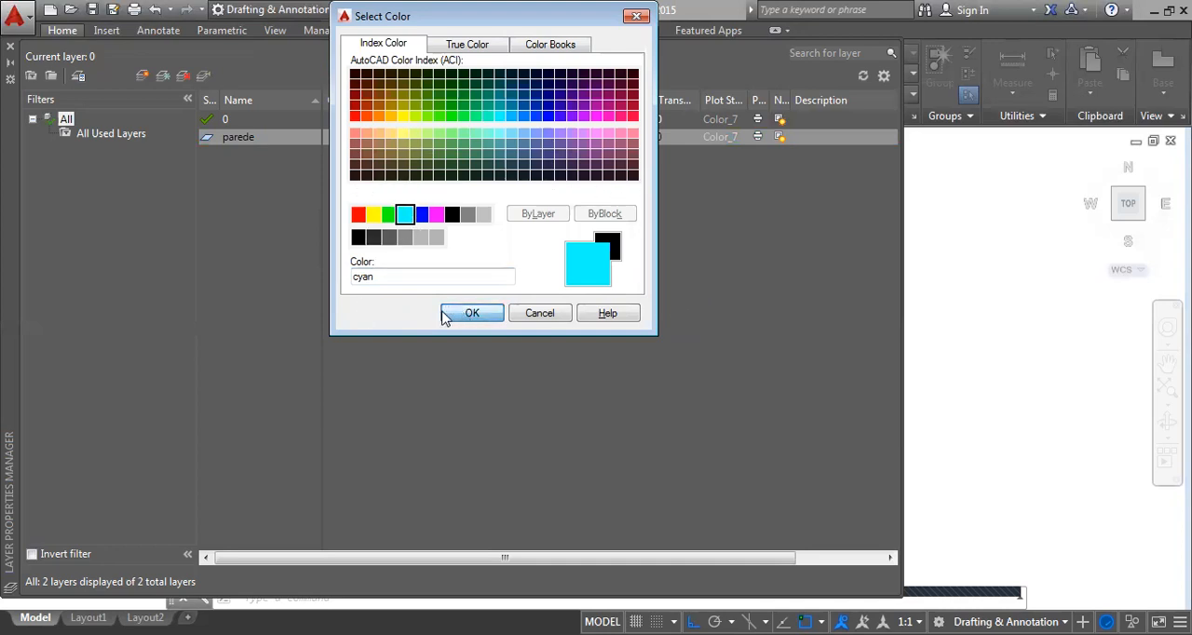
key(Return)
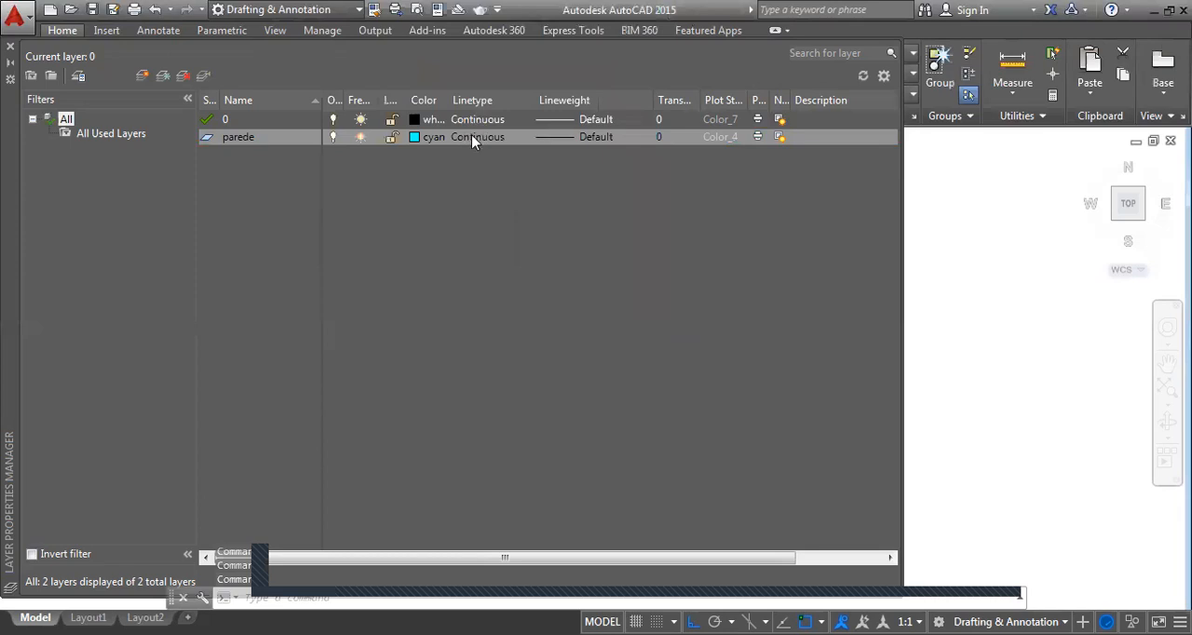
click(473, 138)
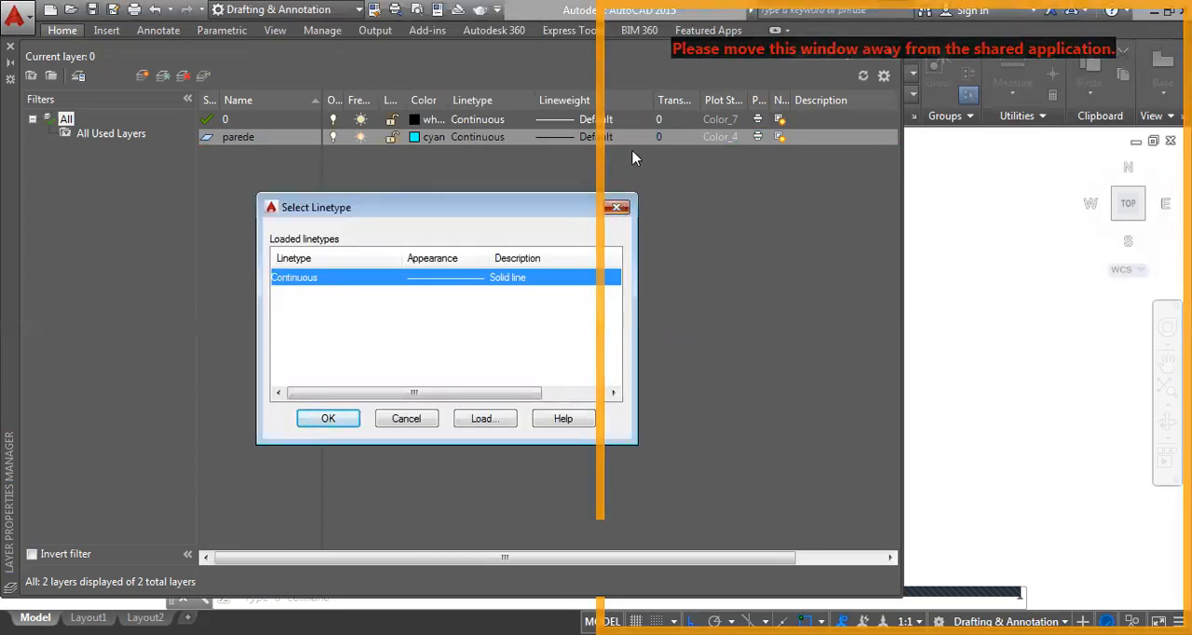
key(Escape)
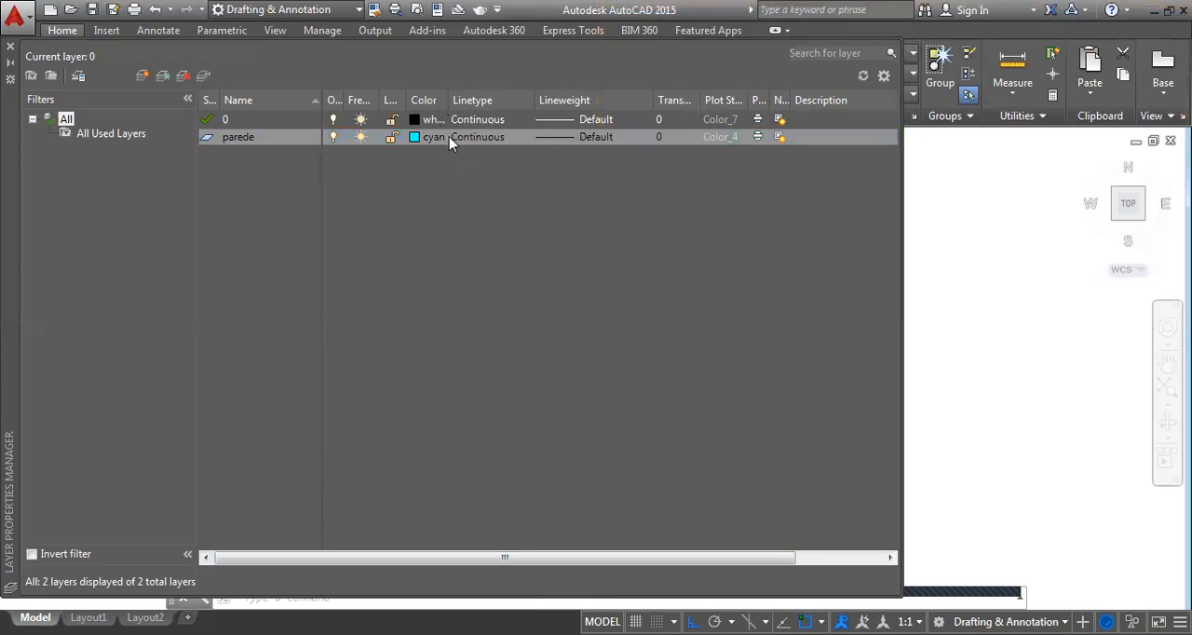
Set the parede layer's lineweight to 0.30 mm
click(574, 137)
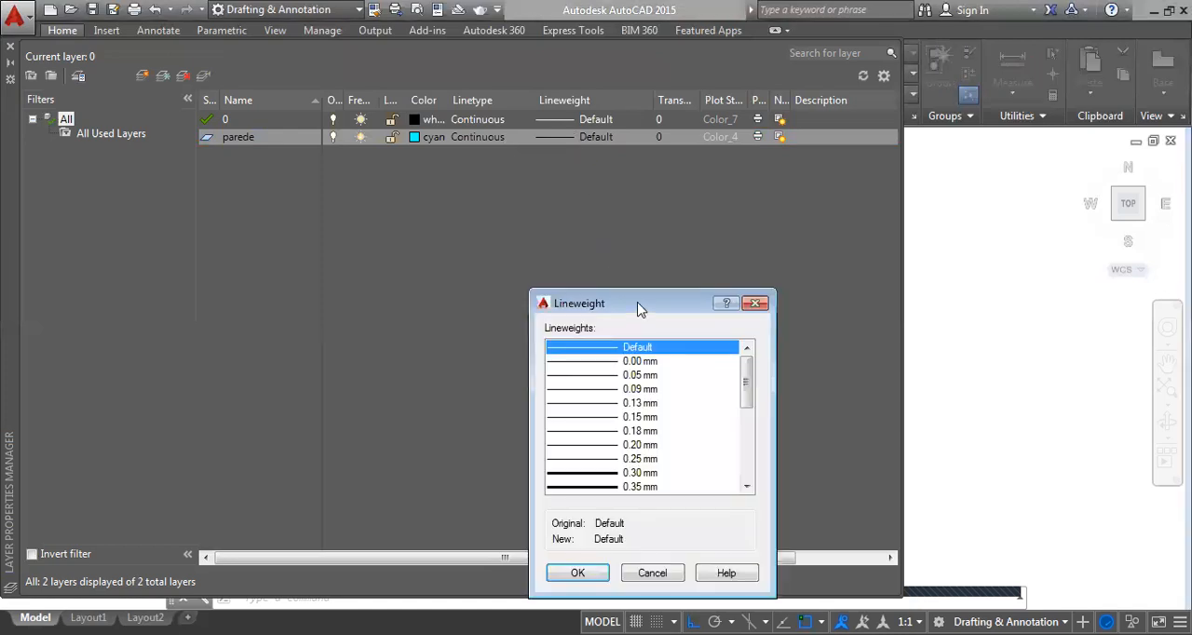
drag(639, 309, 629, 202)
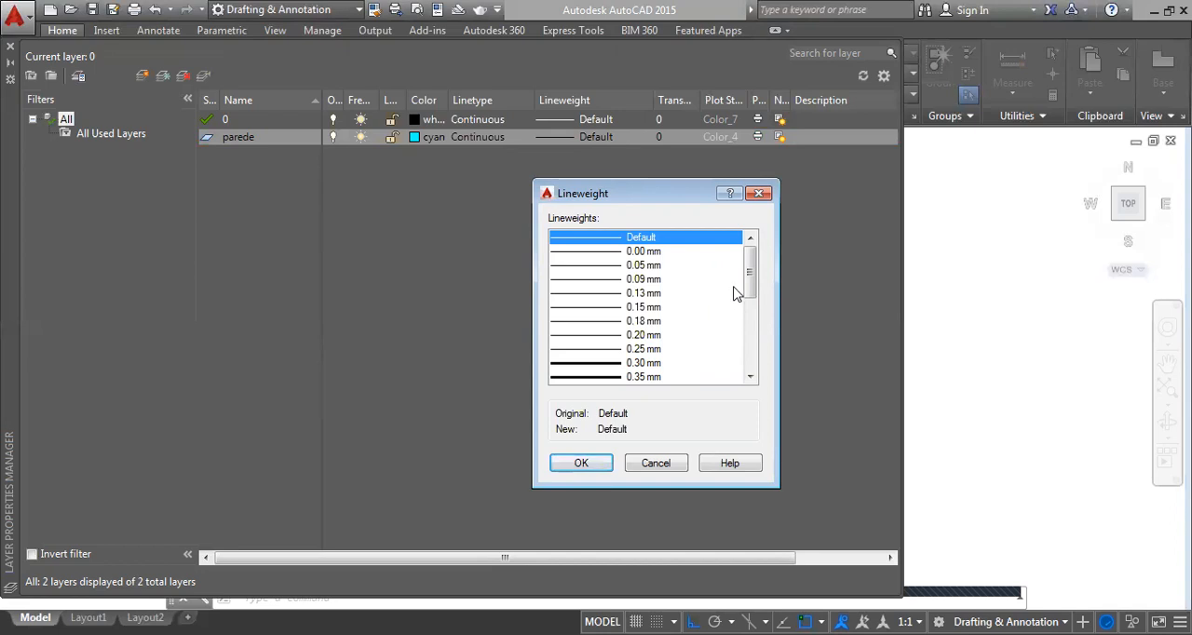
click(642, 364)
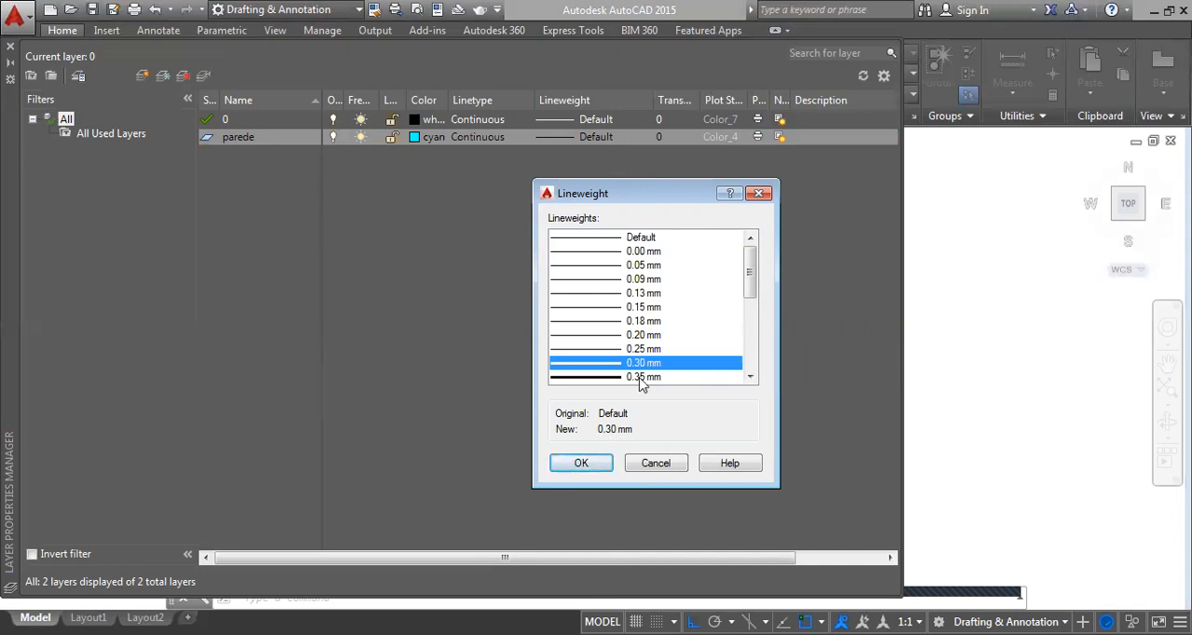
click(750, 377)
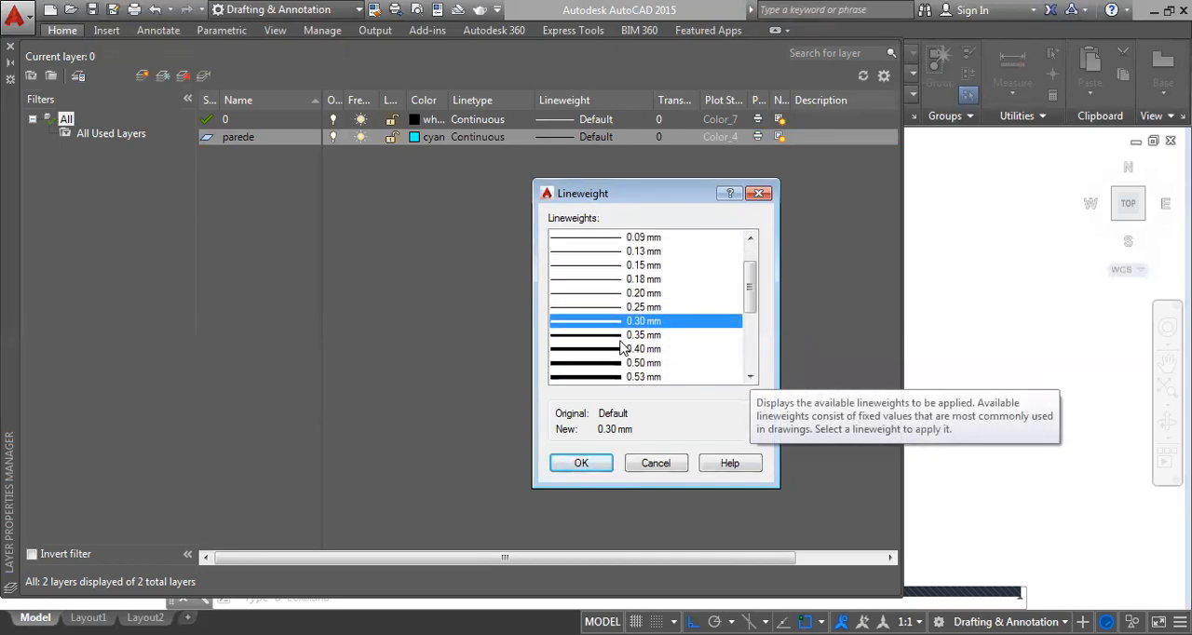
click(587, 464)
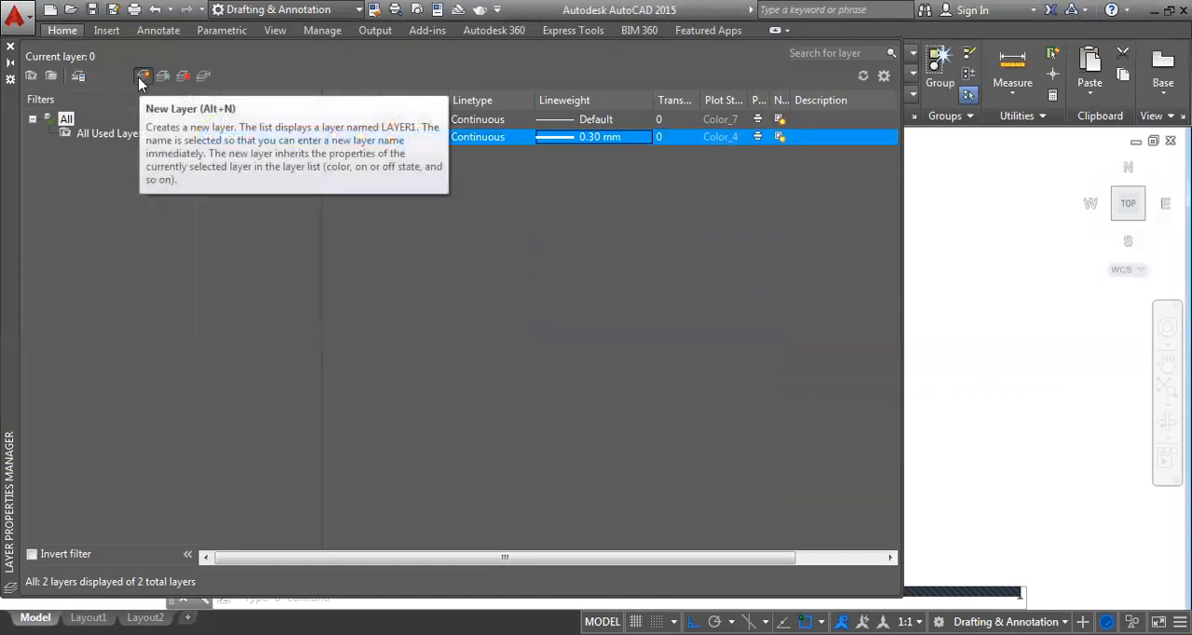
Create a new layer named janelas and set its color to blue
click(140, 76)
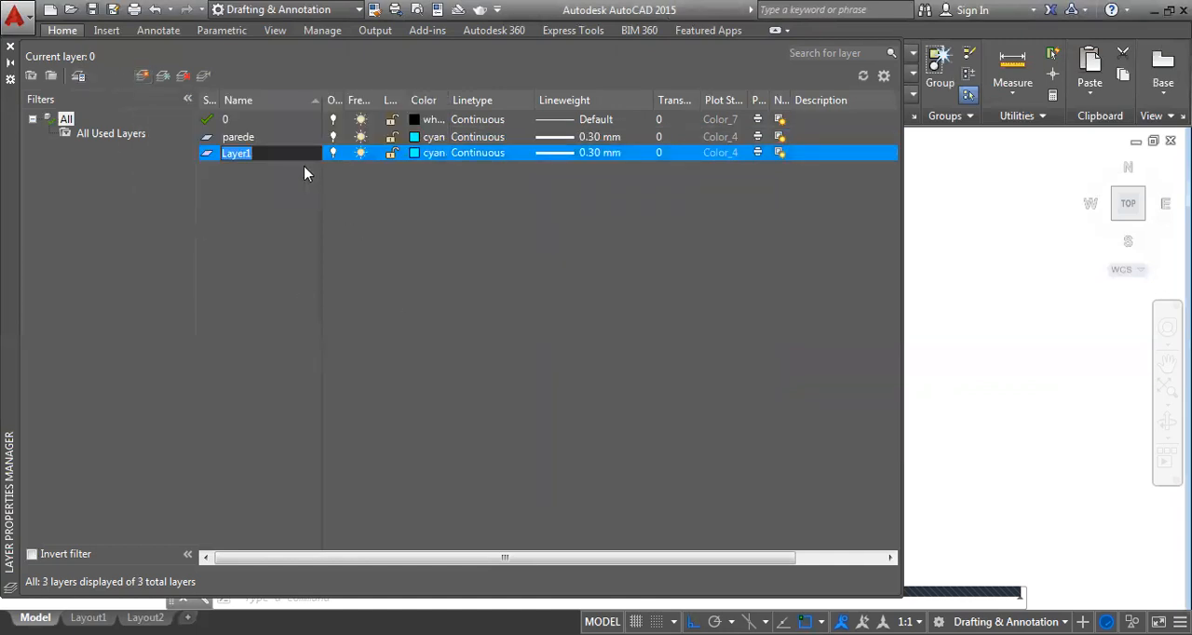
text(janelas)
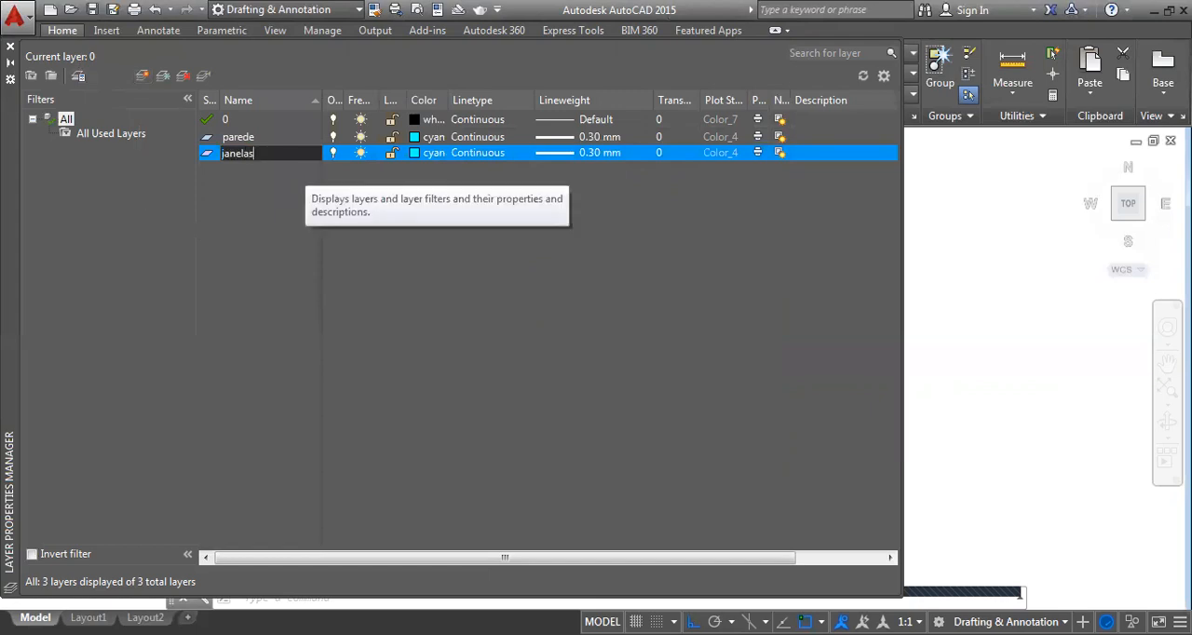
click(431, 154)
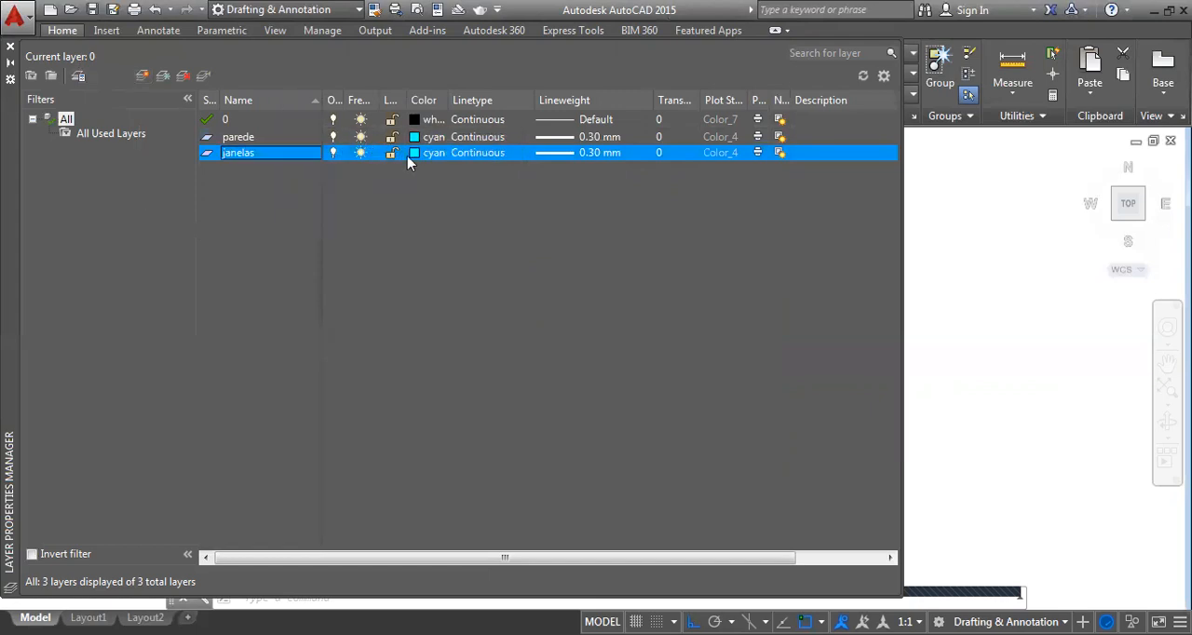
click(421, 214)
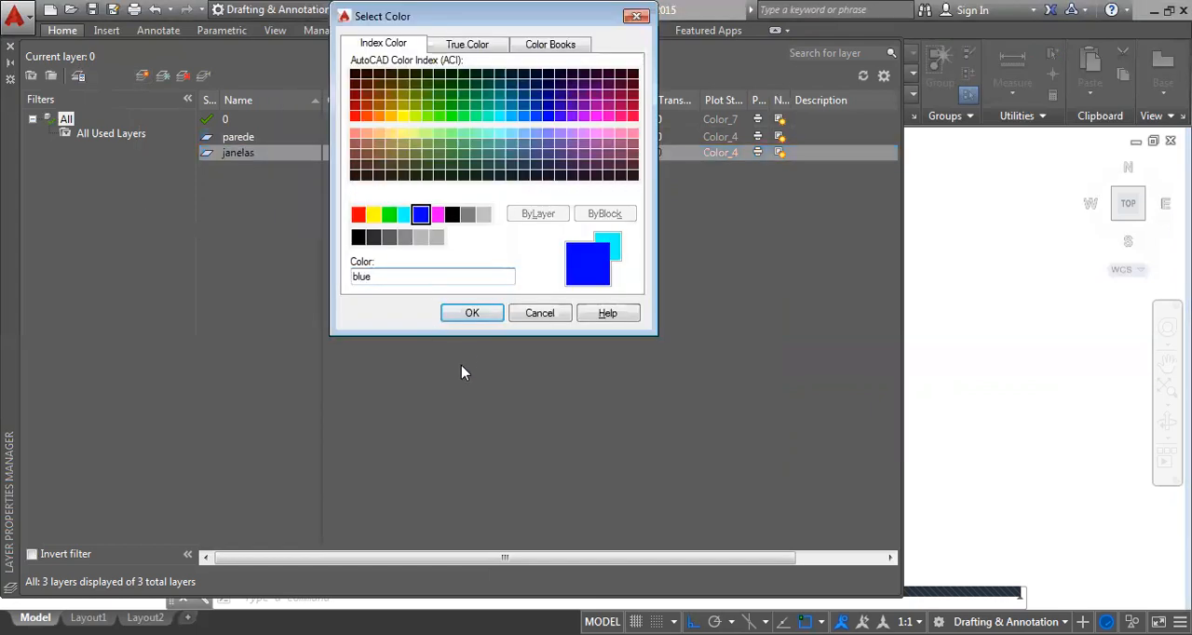
click(456, 314)
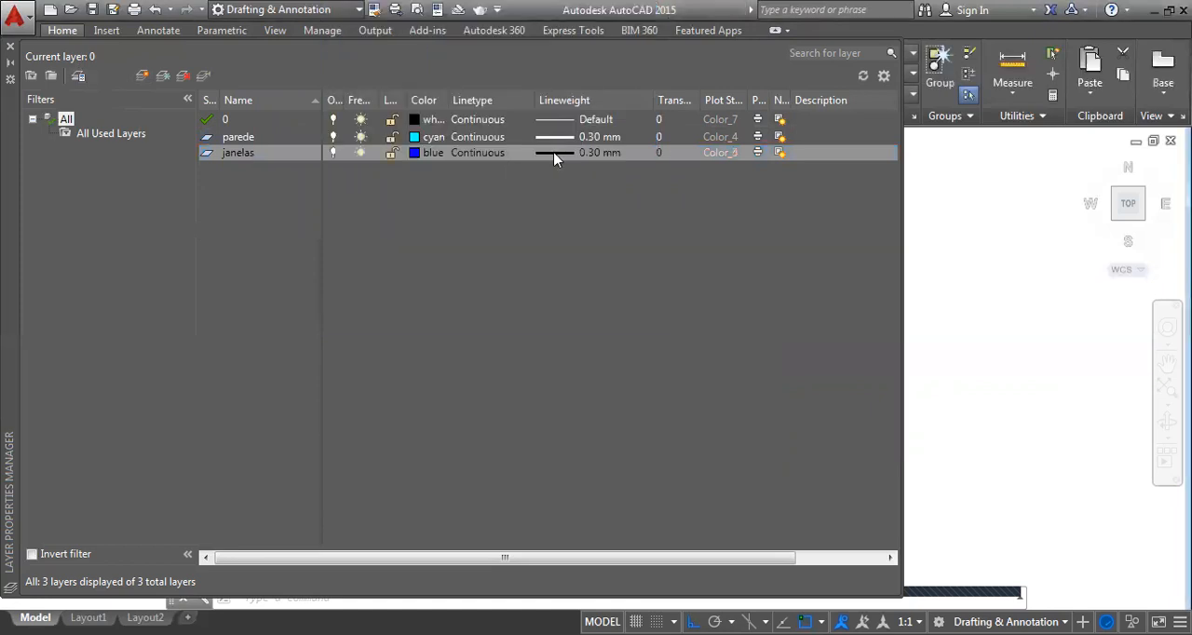
Set the janelas layer's lineweight to 0.18 mm
click(603, 156)
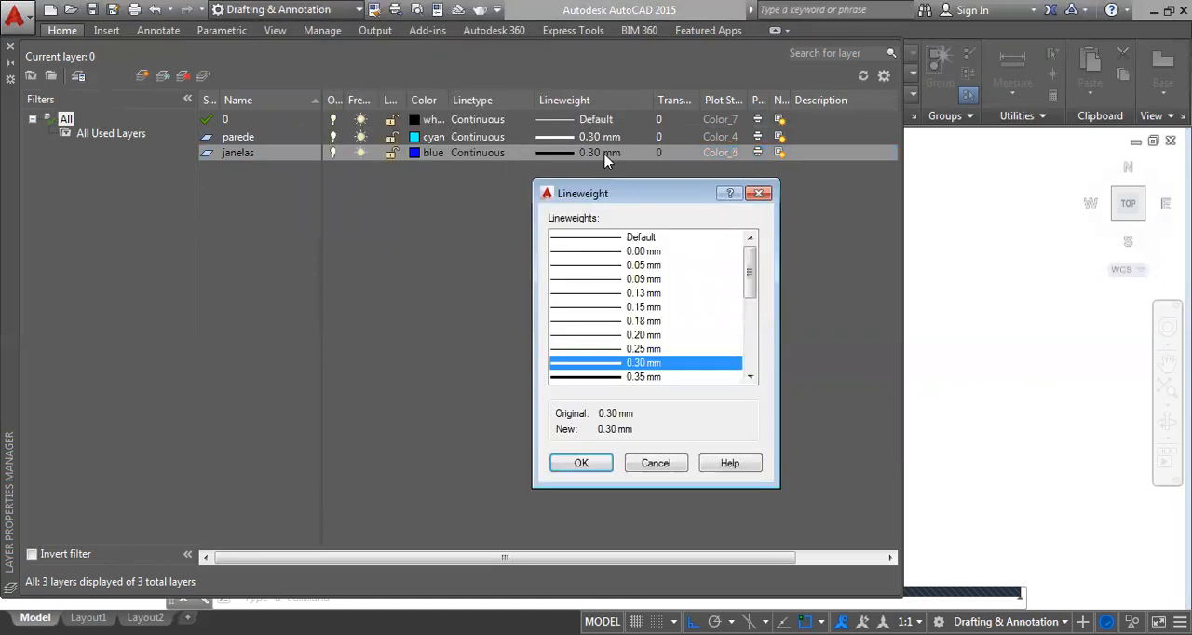
click(652, 321)
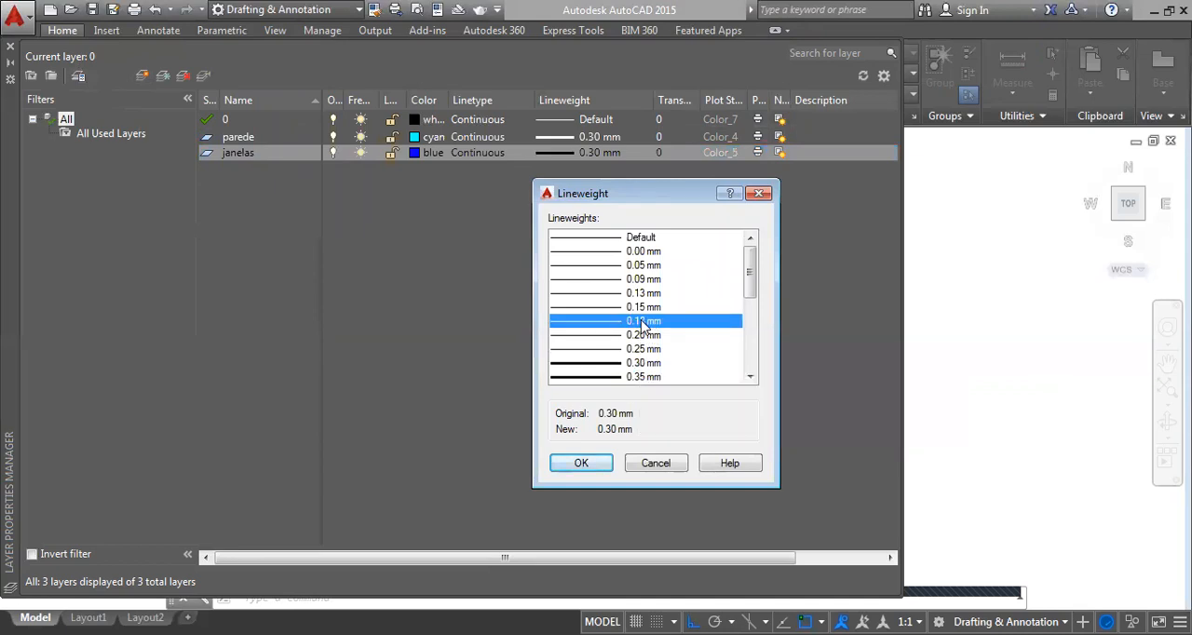
click(582, 464)
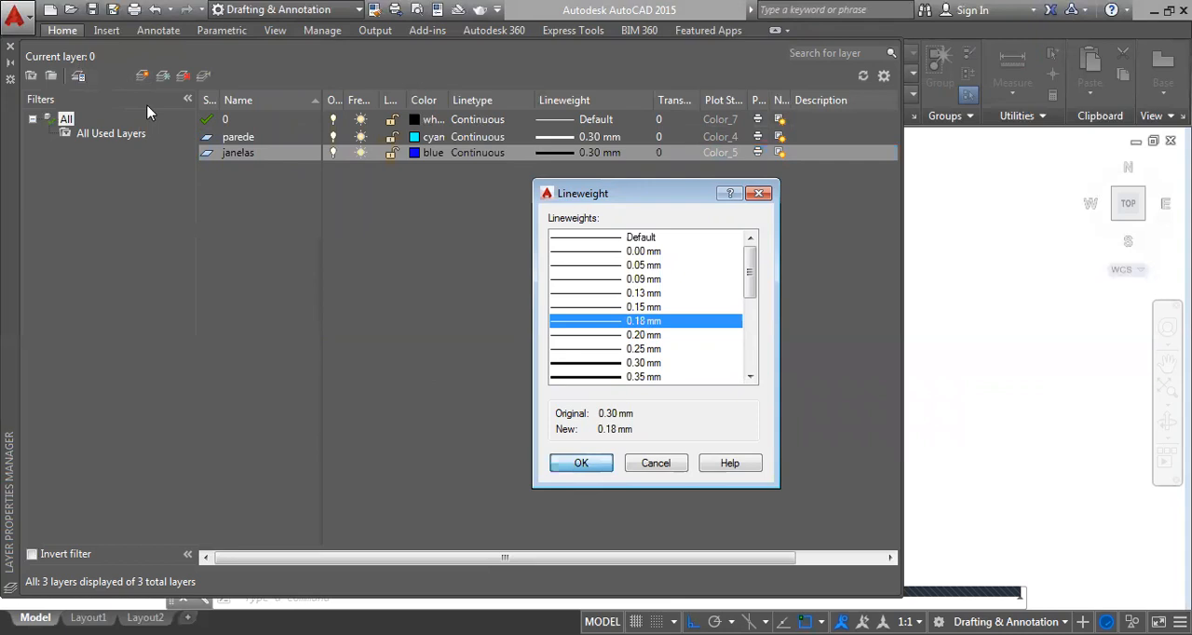
Create a new layer named portas with index color 24, keeping the 0.18 mm lineweight
click(142, 76)
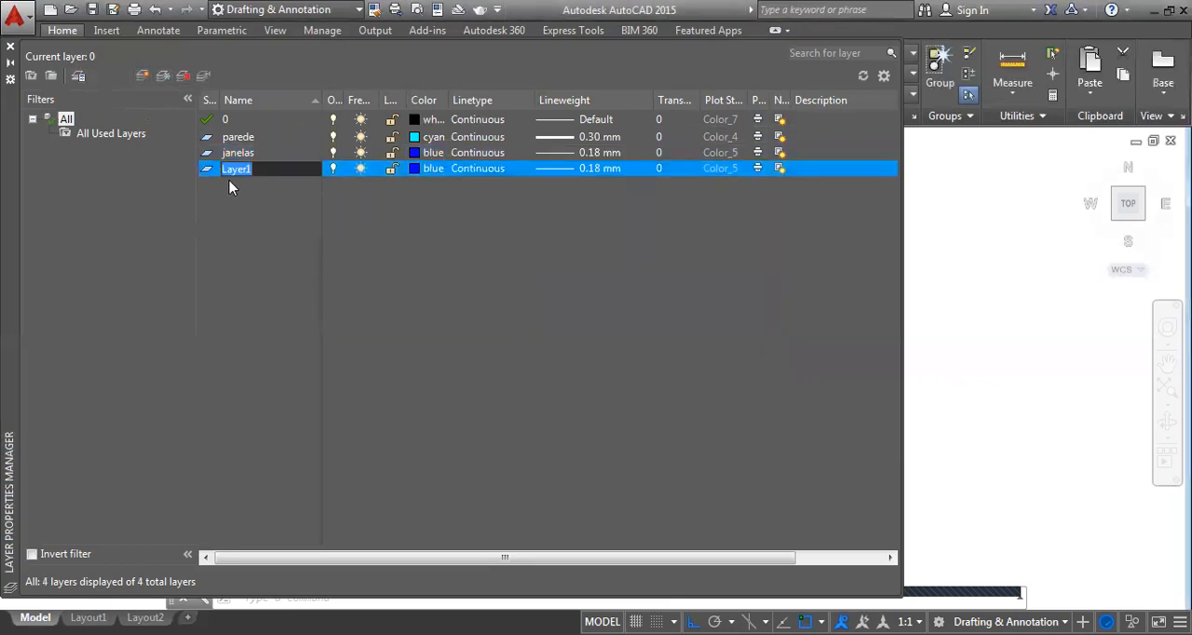
text(portas)
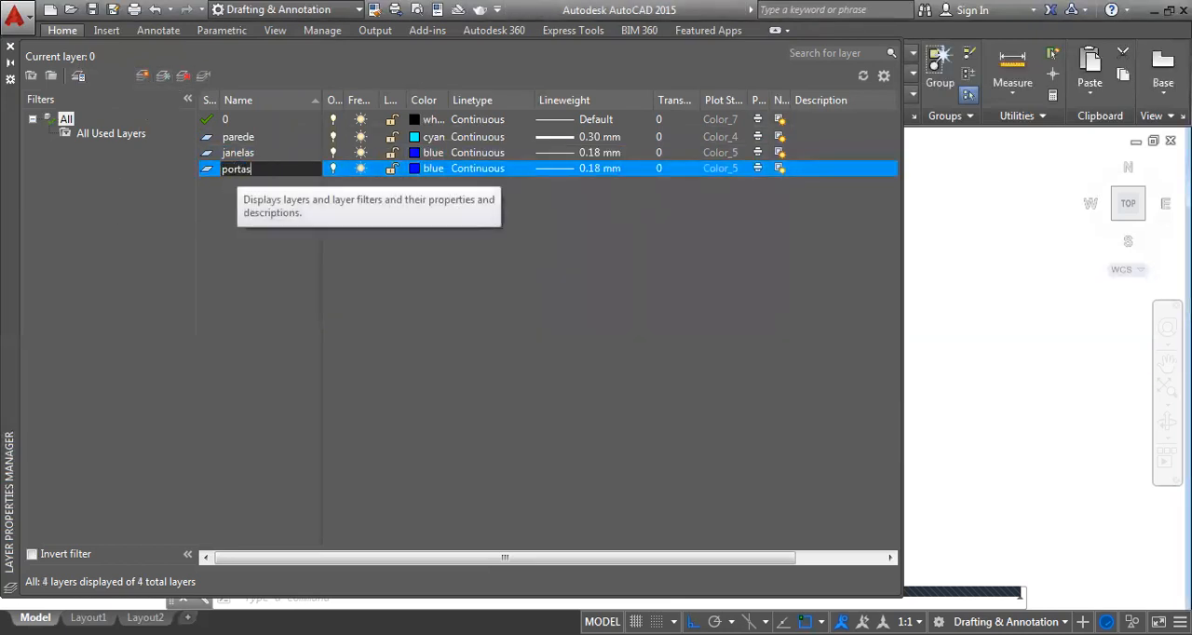
key(Return)
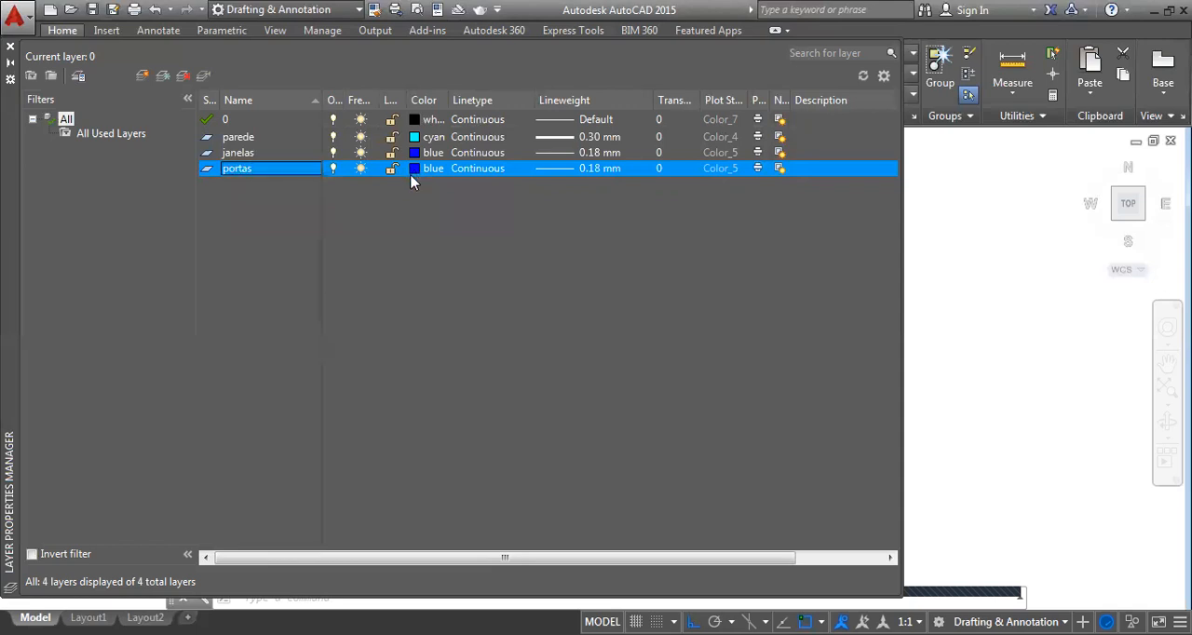
click(413, 172)
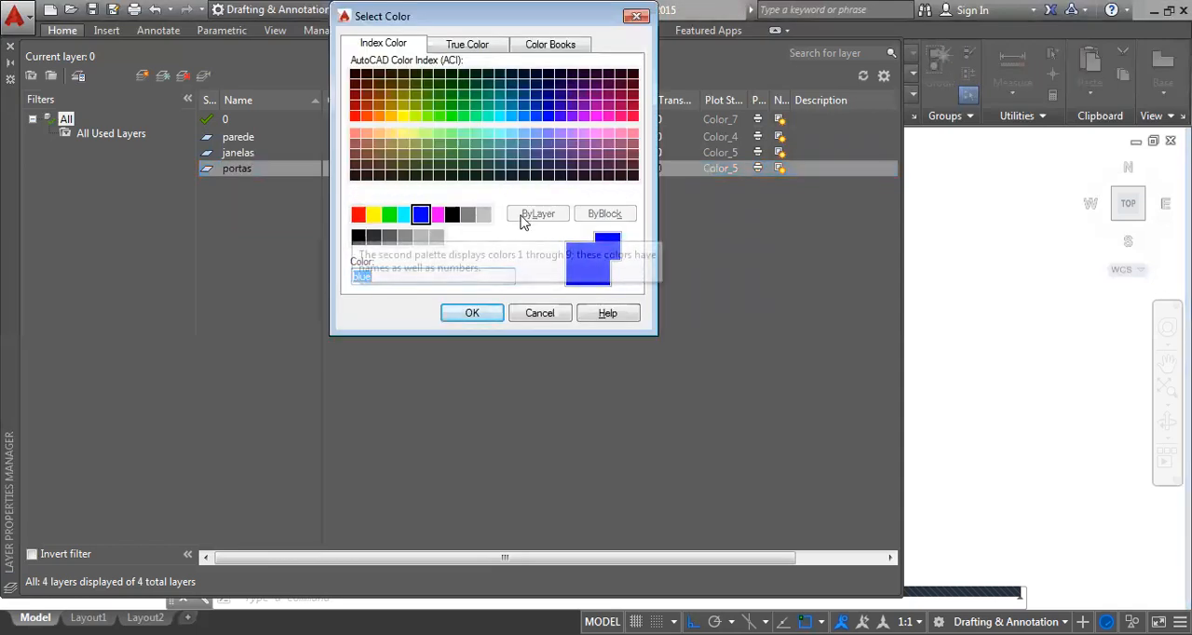
click(367, 96)
click(472, 314)
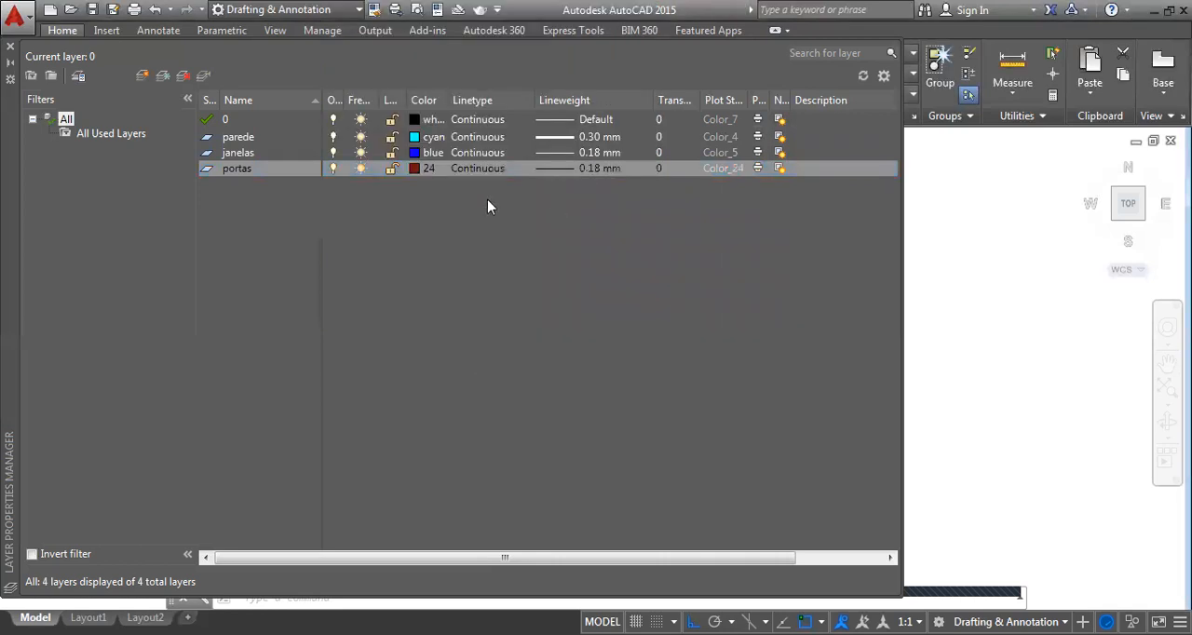
click(596, 168)
click(758, 195)
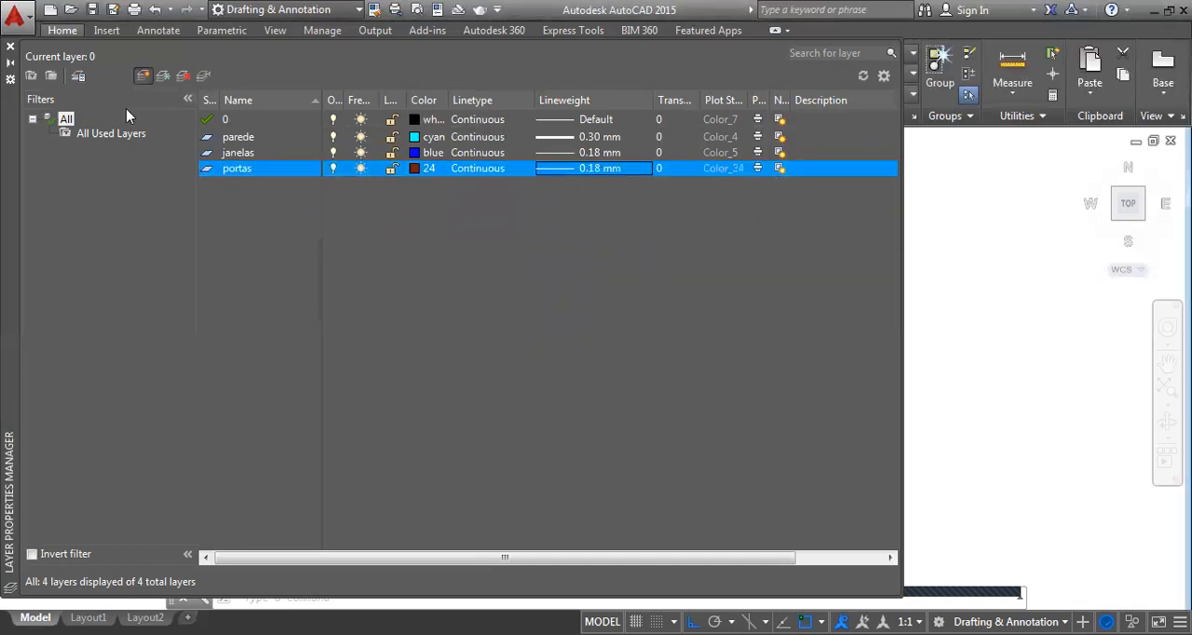
Create a new layer named blocos with index color 8 and a 0.13 mm lineweight
click(142, 75)
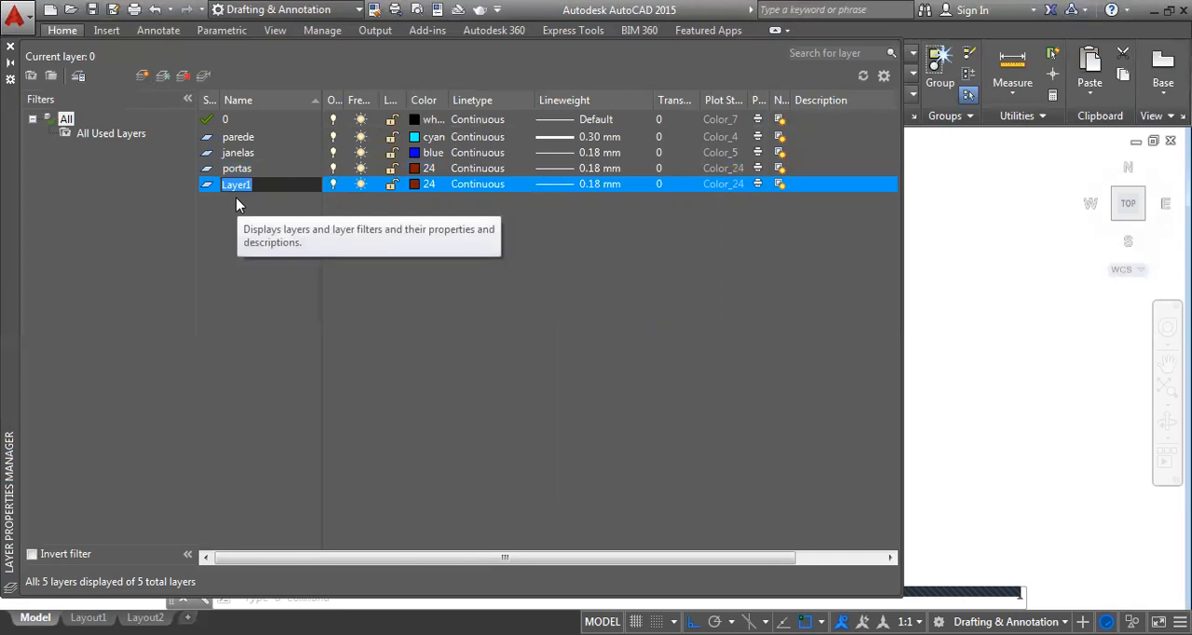
text(blocos)
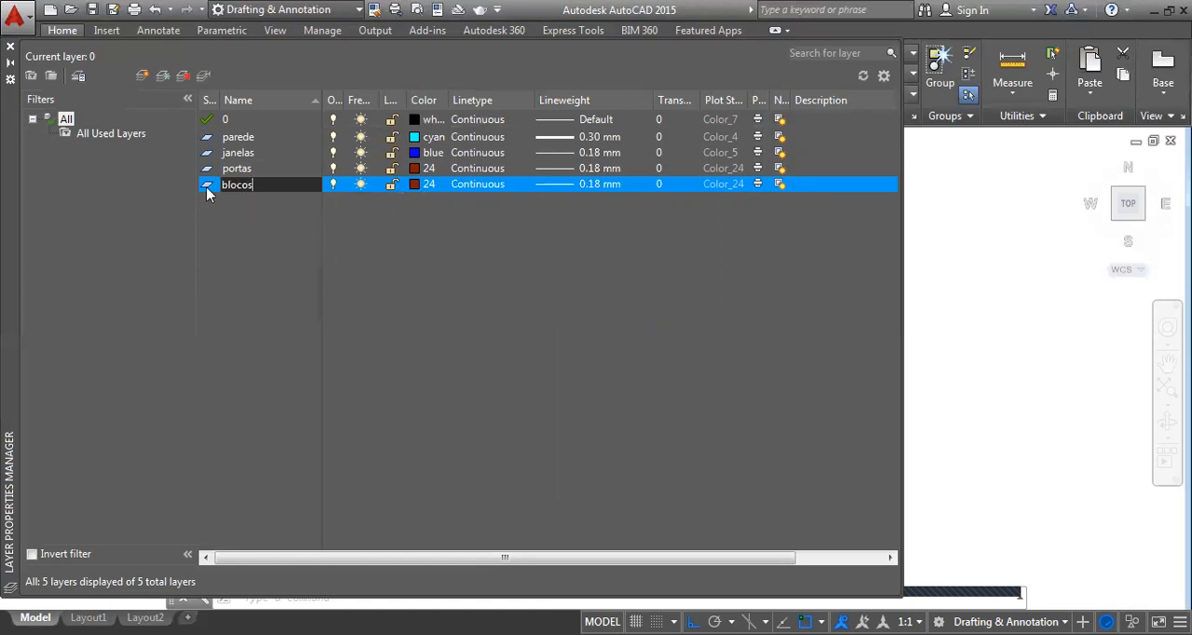
key(Return)
key(Return)
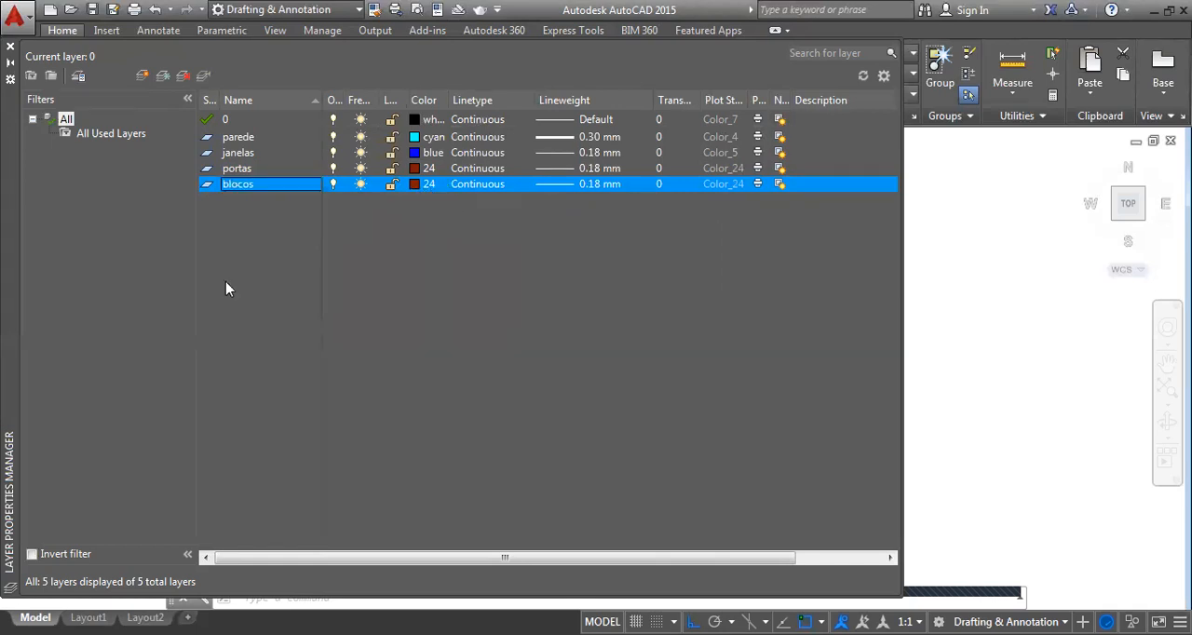
click(415, 184)
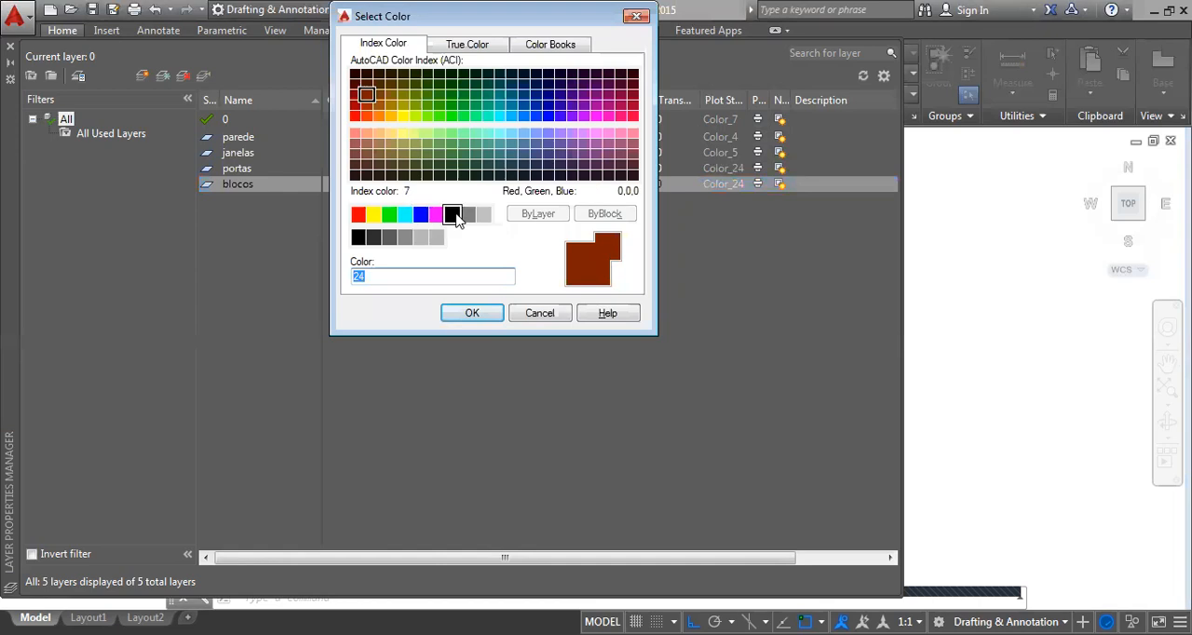
click(467, 214)
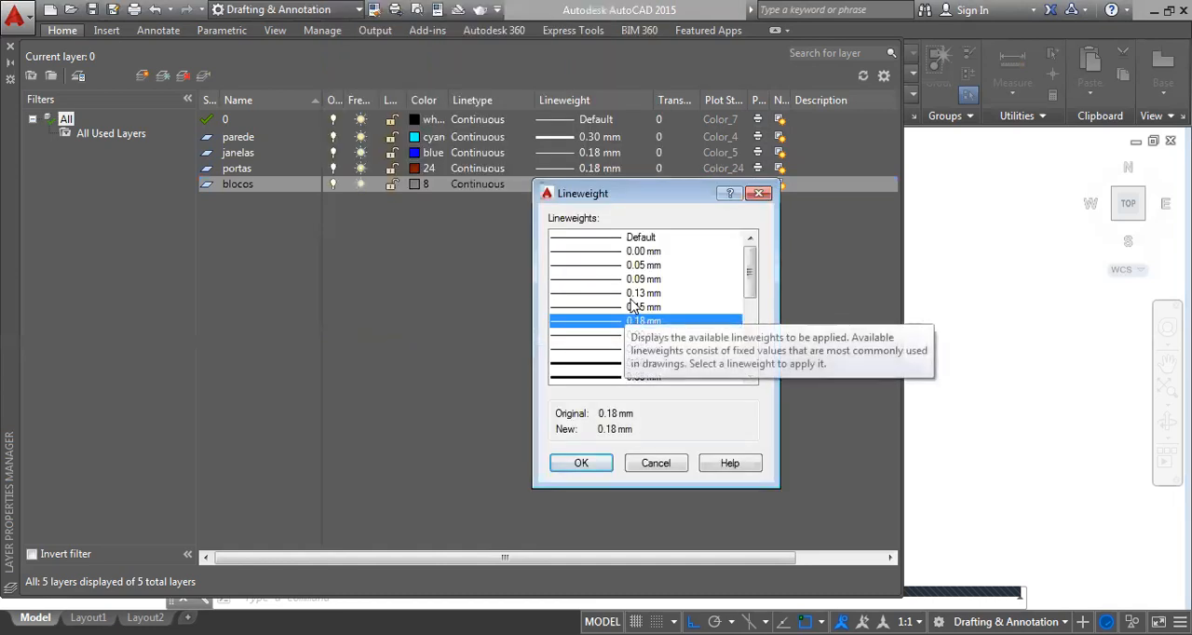
click(635, 293)
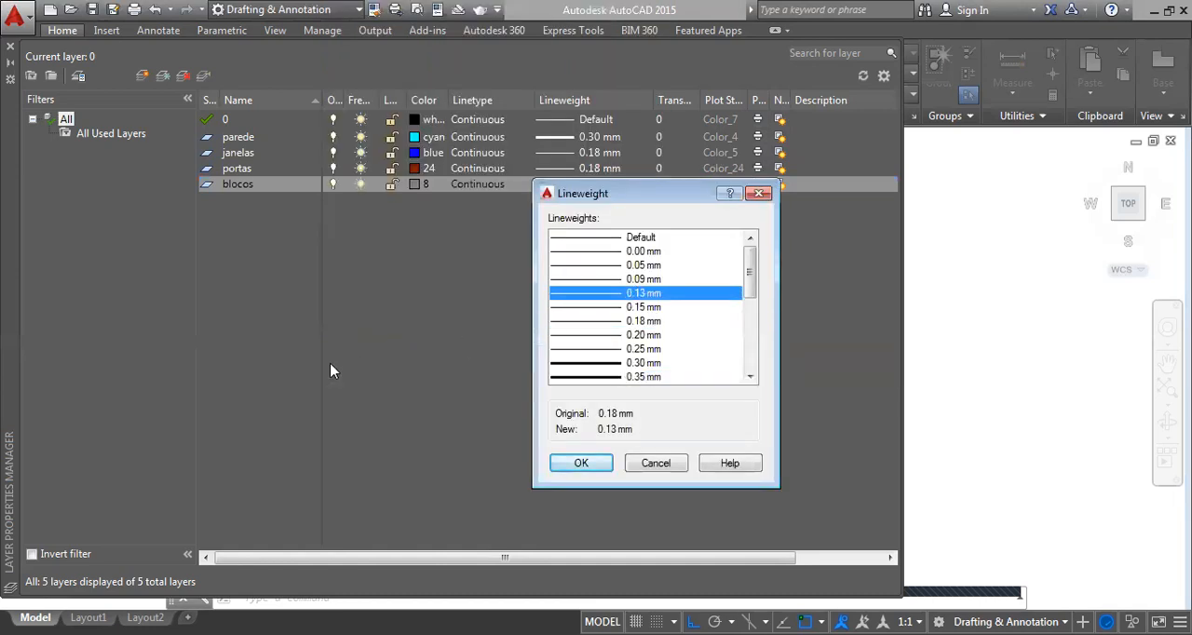
click(581, 468)
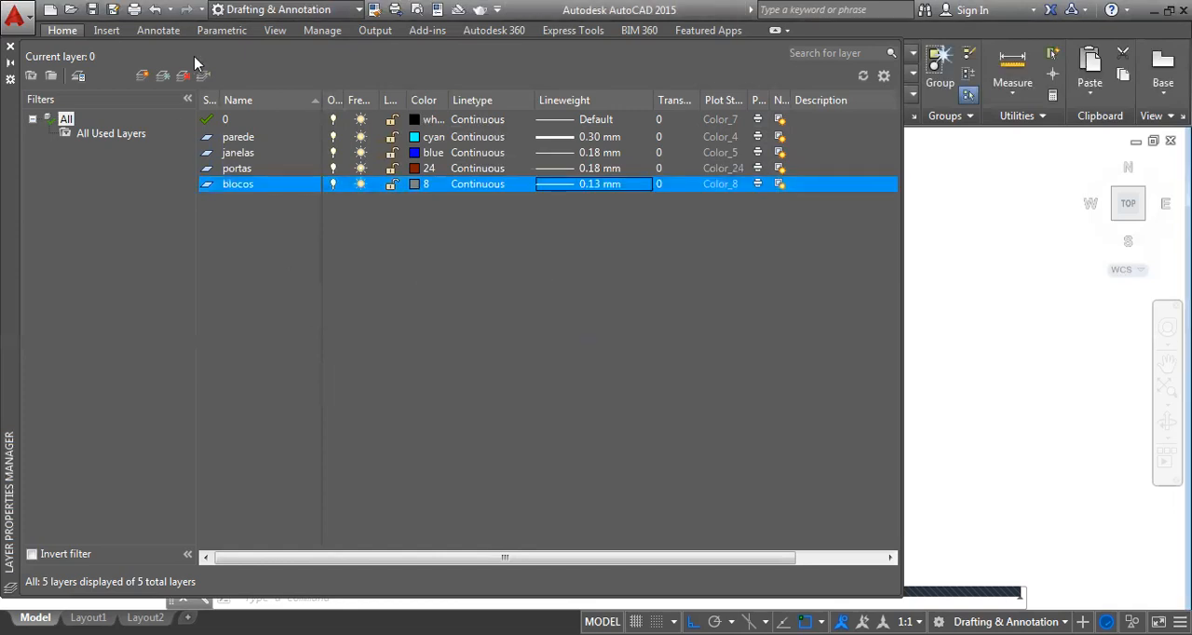
Create a new layer named cotas with index color 251 and a 0.15 mm lineweight
click(141, 75)
text(cotas)
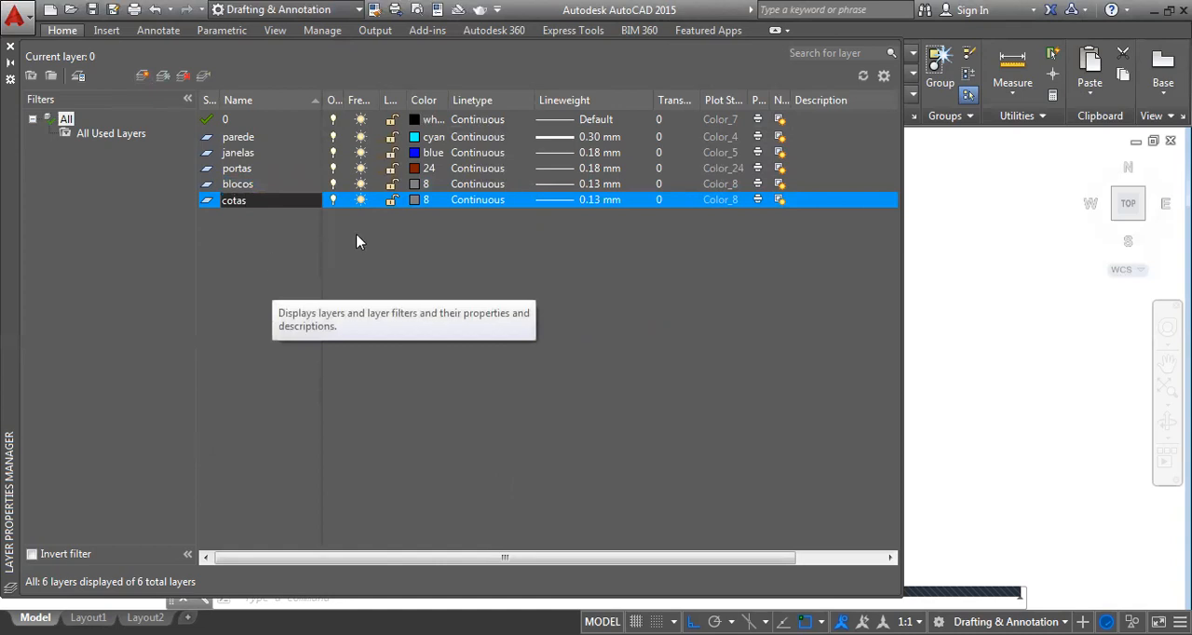
click(424, 200)
click(373, 237)
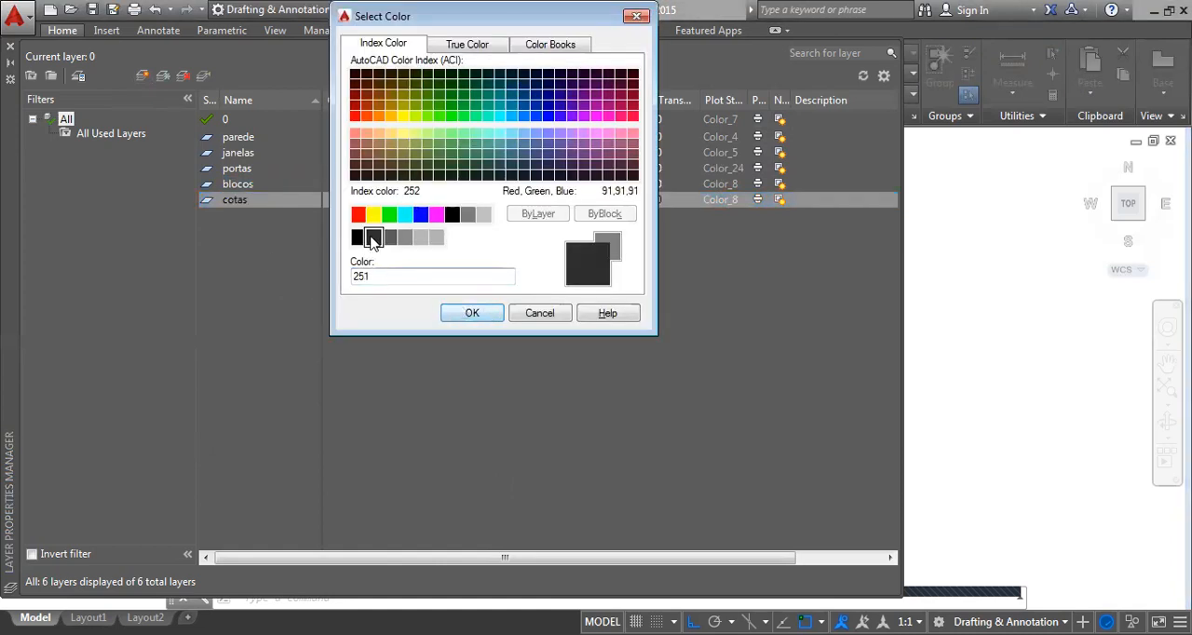
click(472, 314)
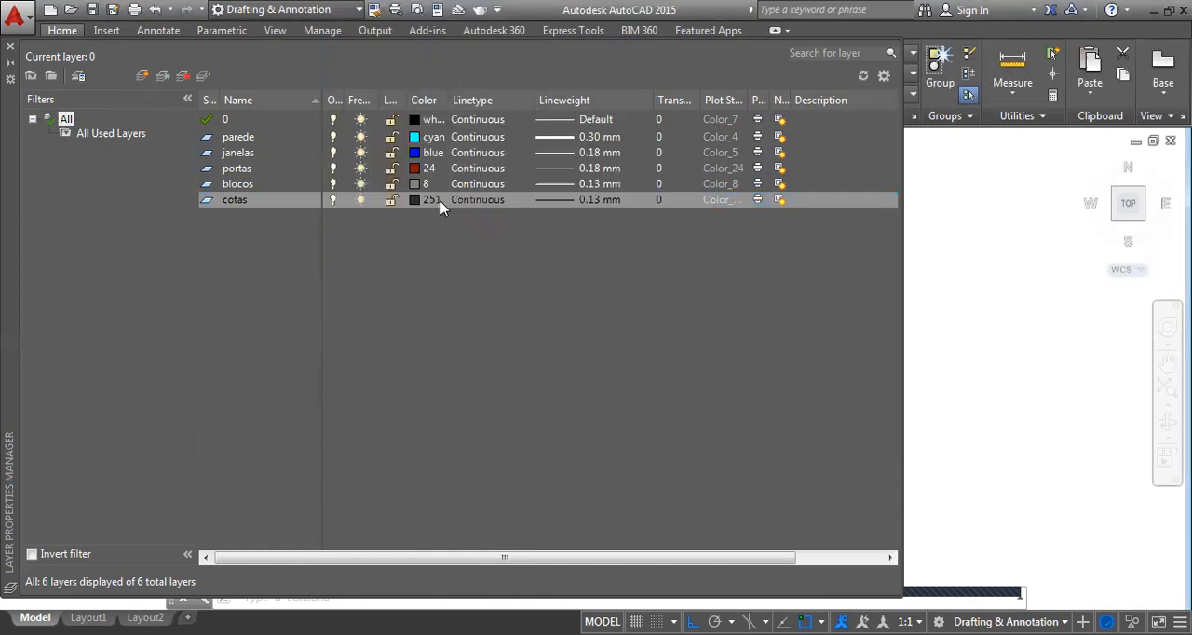
click(595, 199)
click(633, 307)
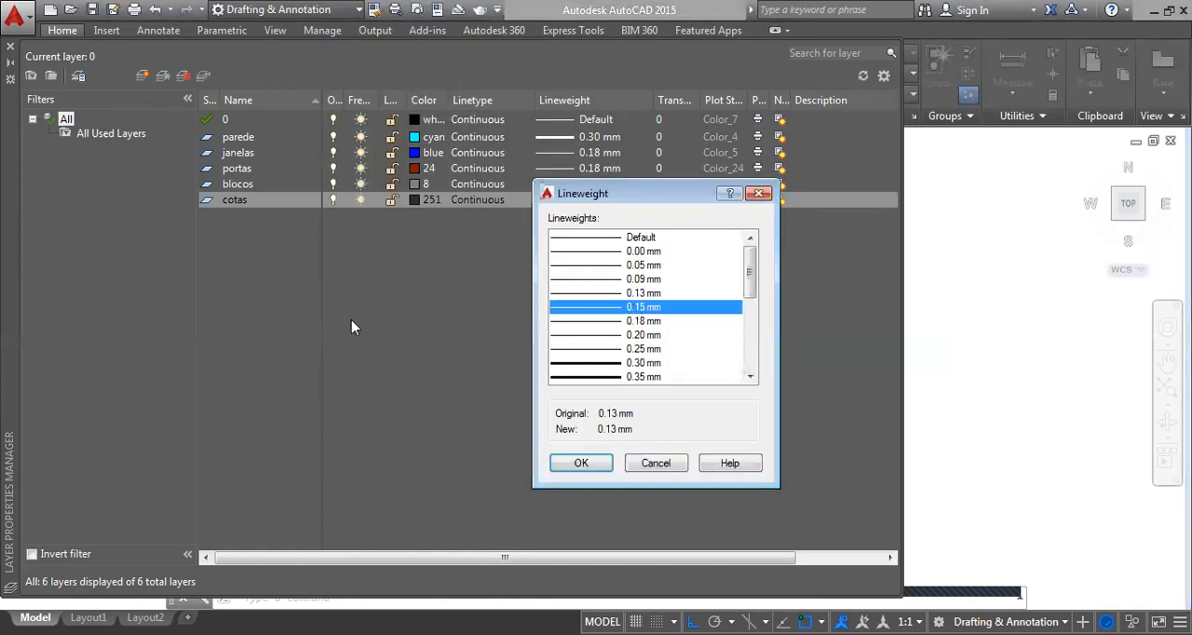
click(583, 466)
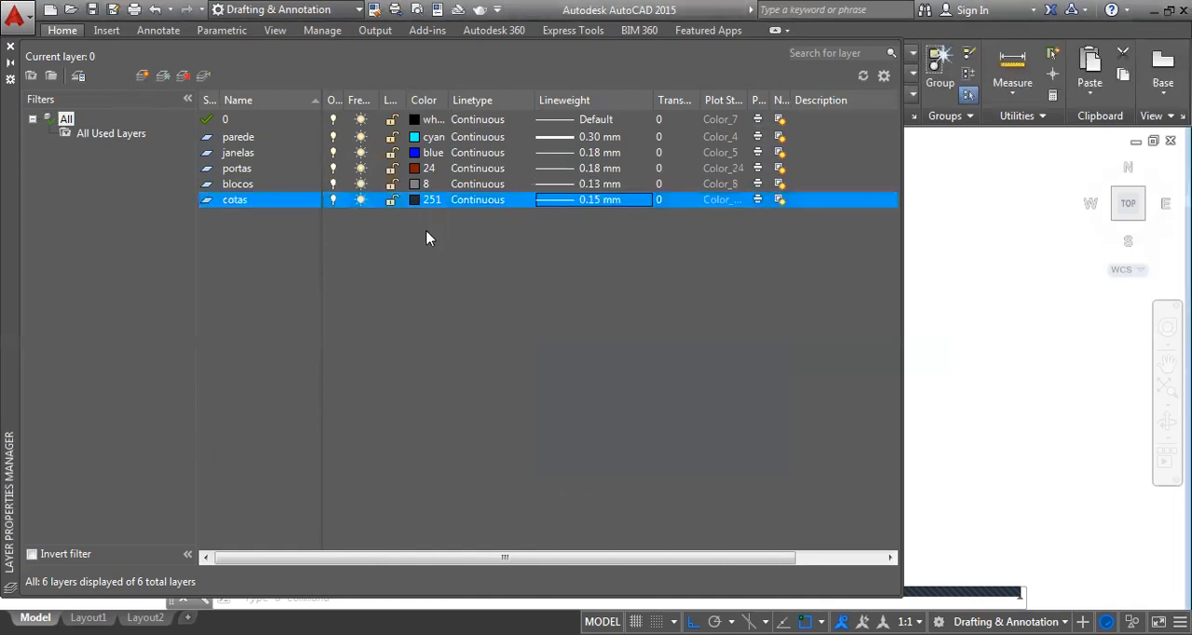
Create a new layer named texto 1 with the color red and a 0.18 mm lineweight
click(142, 80)
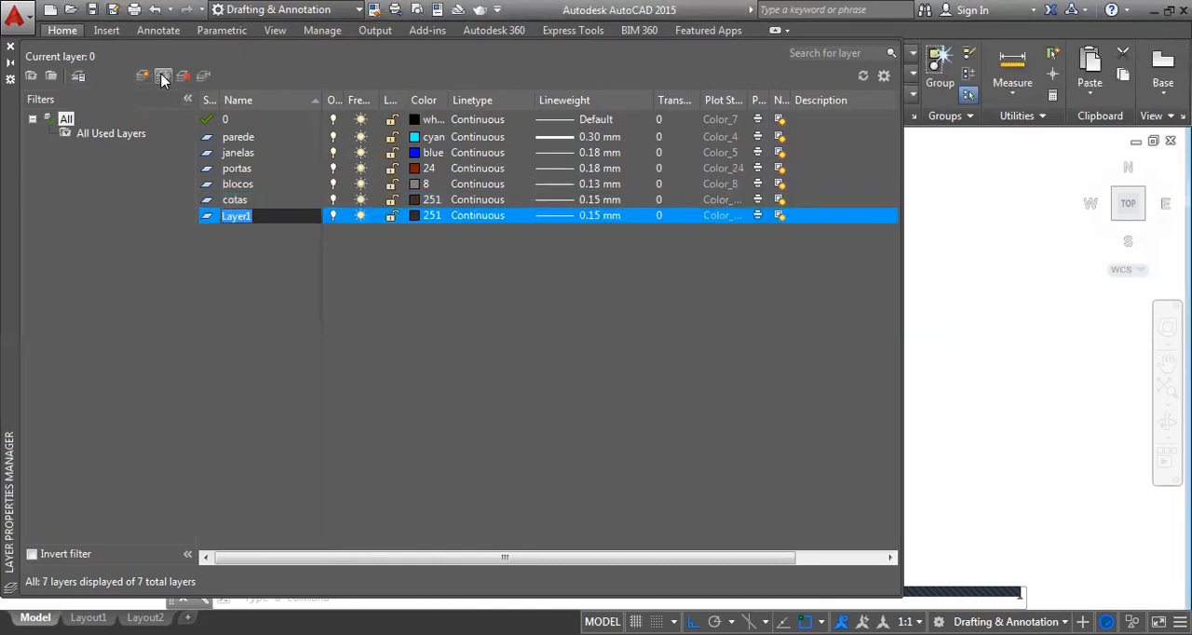
text(texto 1)
key(Return)
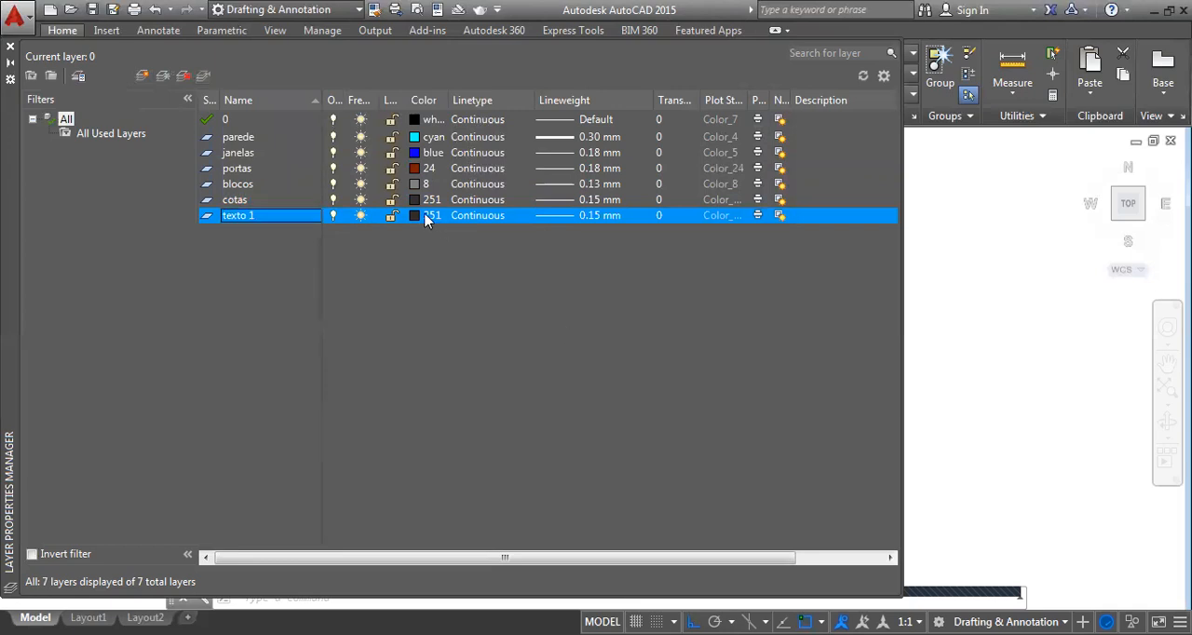
click(425, 217)
click(358, 216)
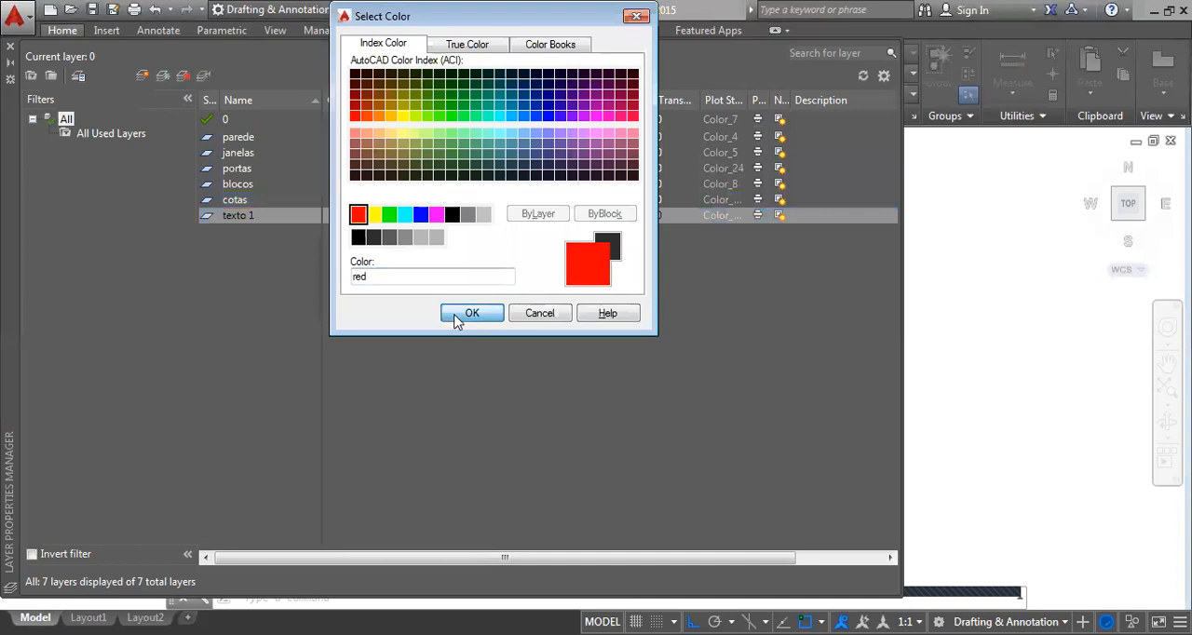
click(458, 317)
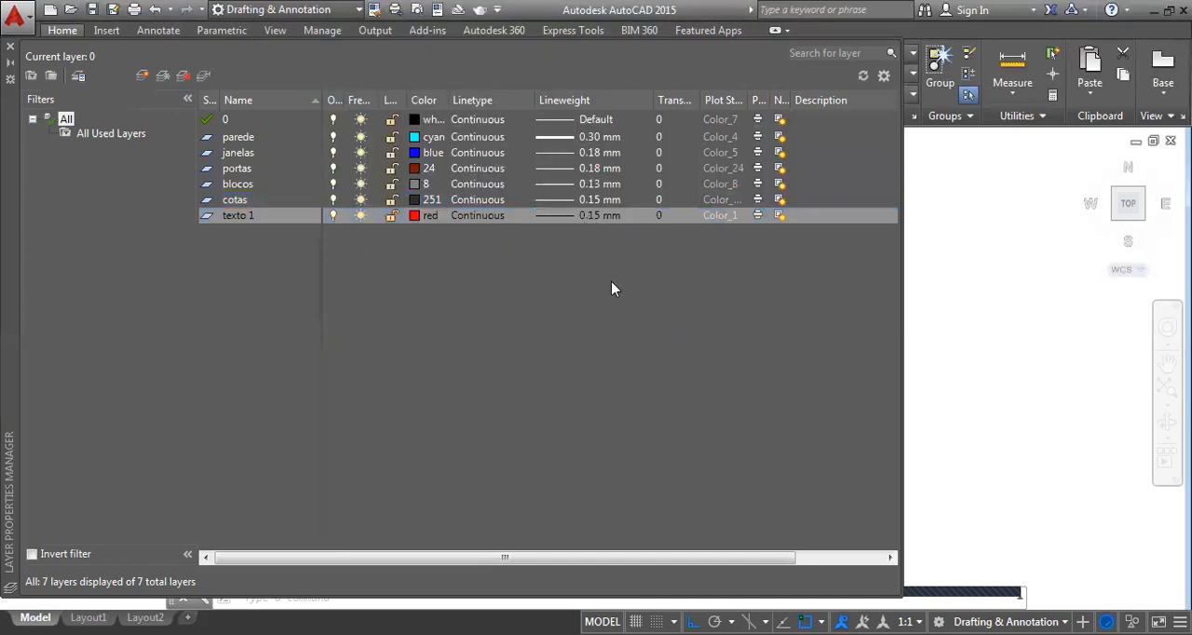
click(599, 215)
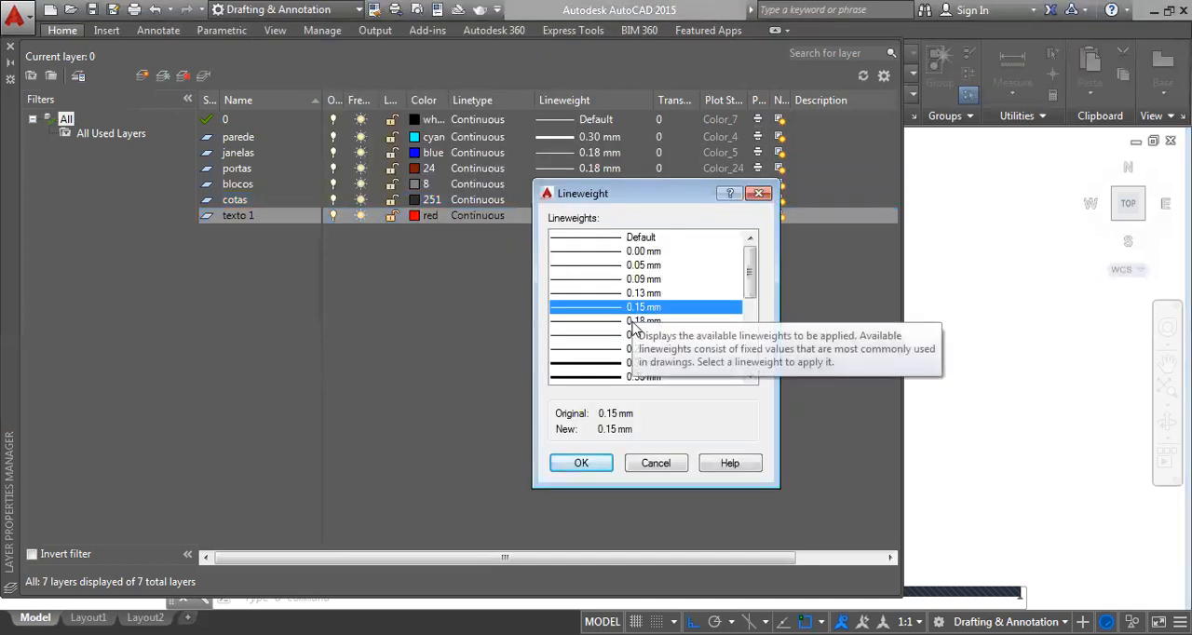
click(633, 321)
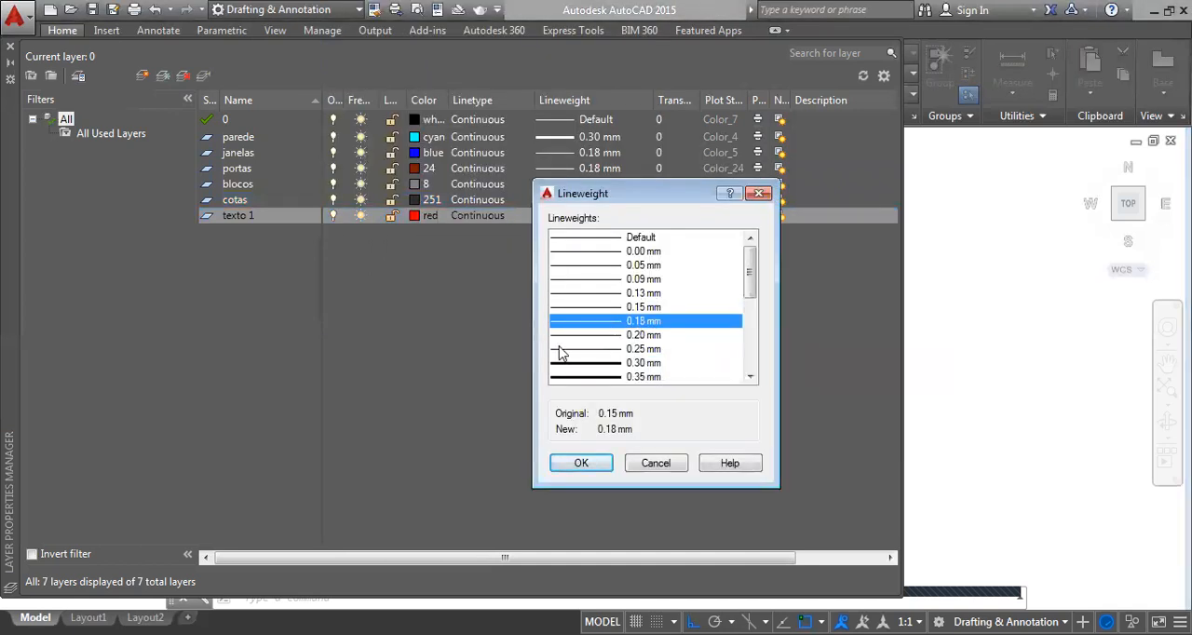
click(581, 463)
Create a new layer named texto 2, keeping its color red, and set its lineweight to 0.15 mm
click(142, 76)
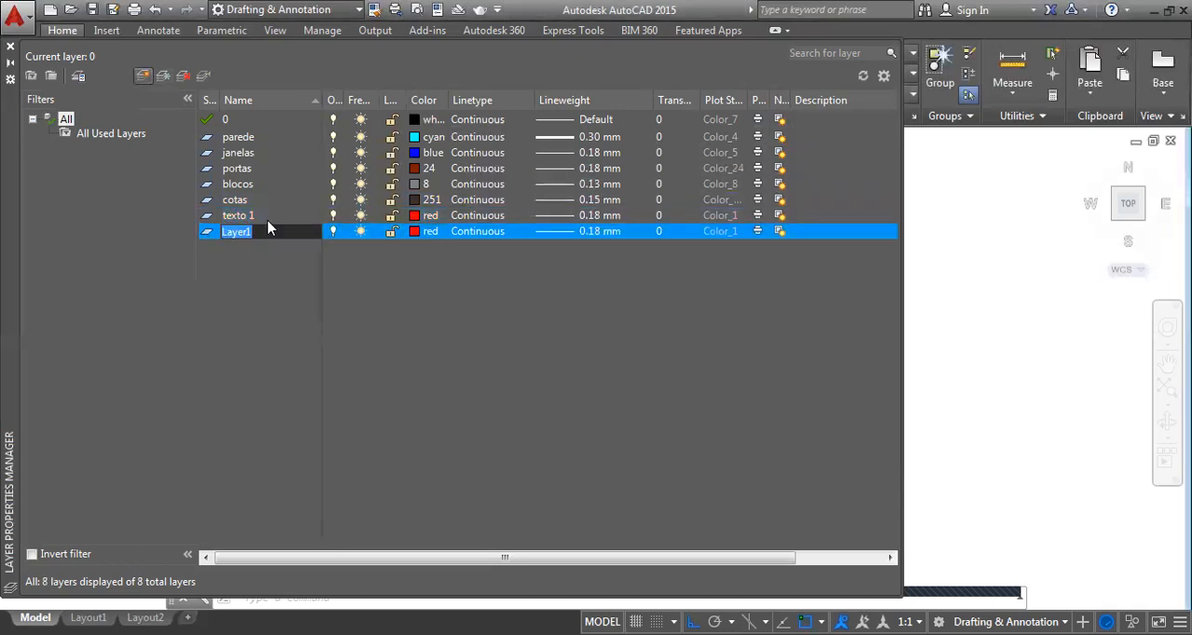
text(texto 2)
key(Return)
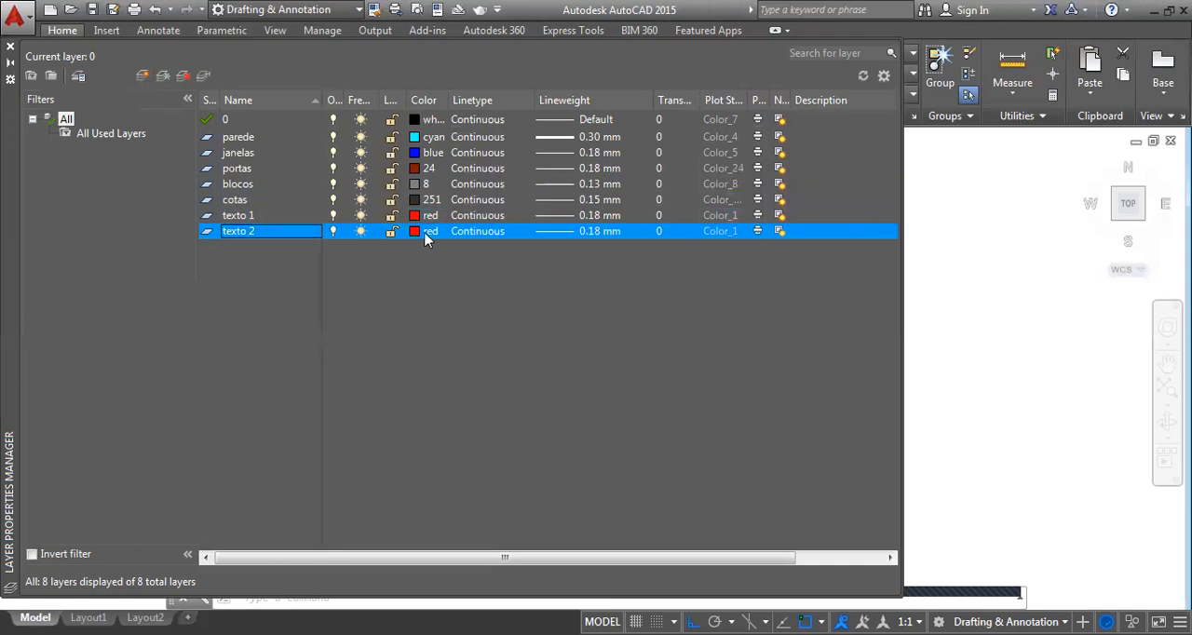
click(431, 231)
click(438, 219)
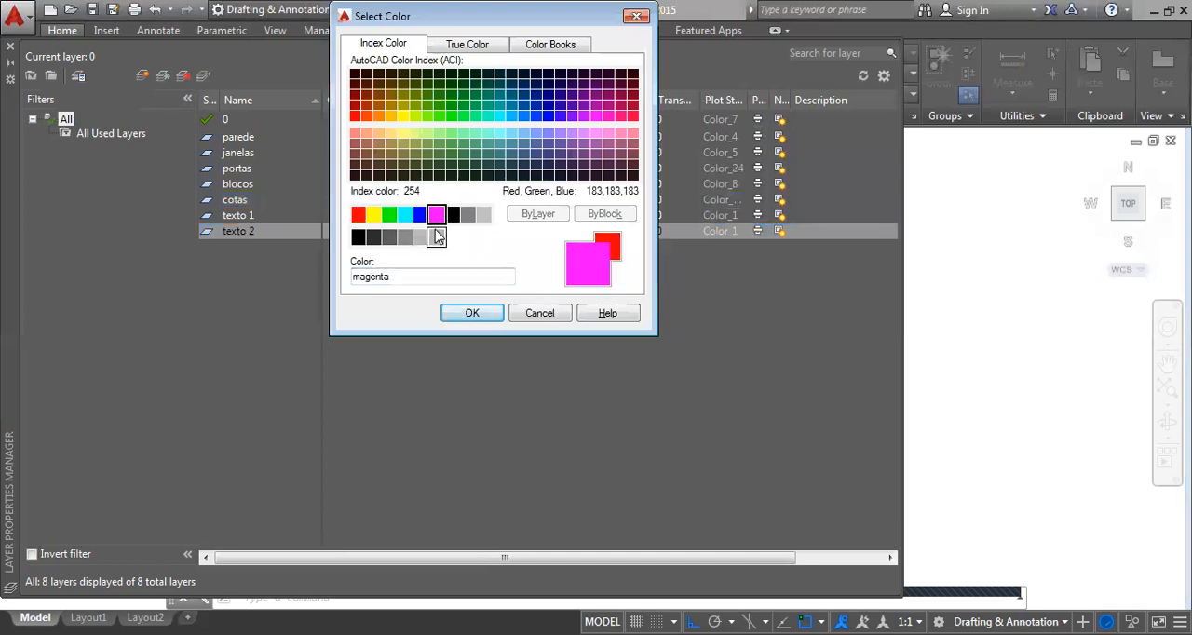
click(358, 215)
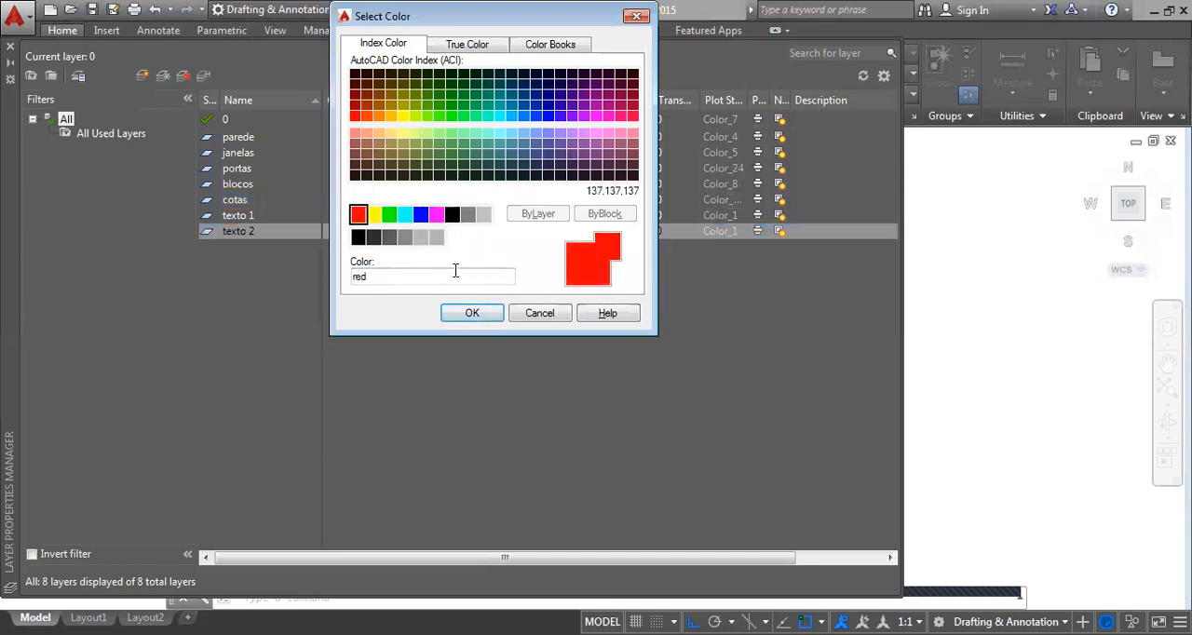
click(462, 303)
click(585, 232)
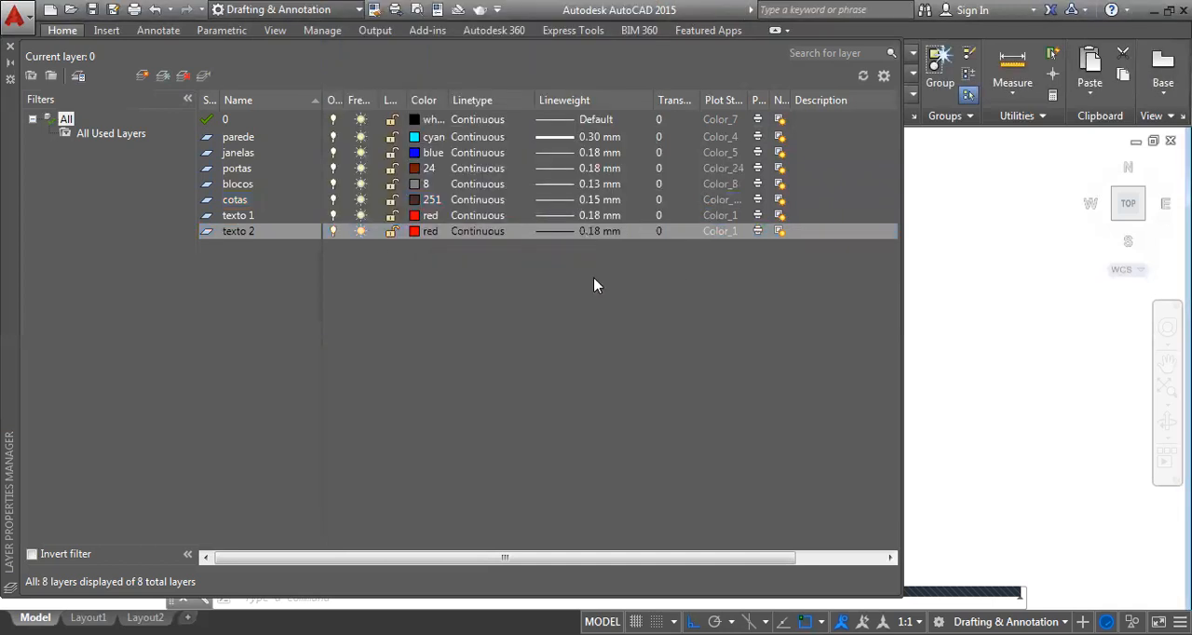
click(642, 307)
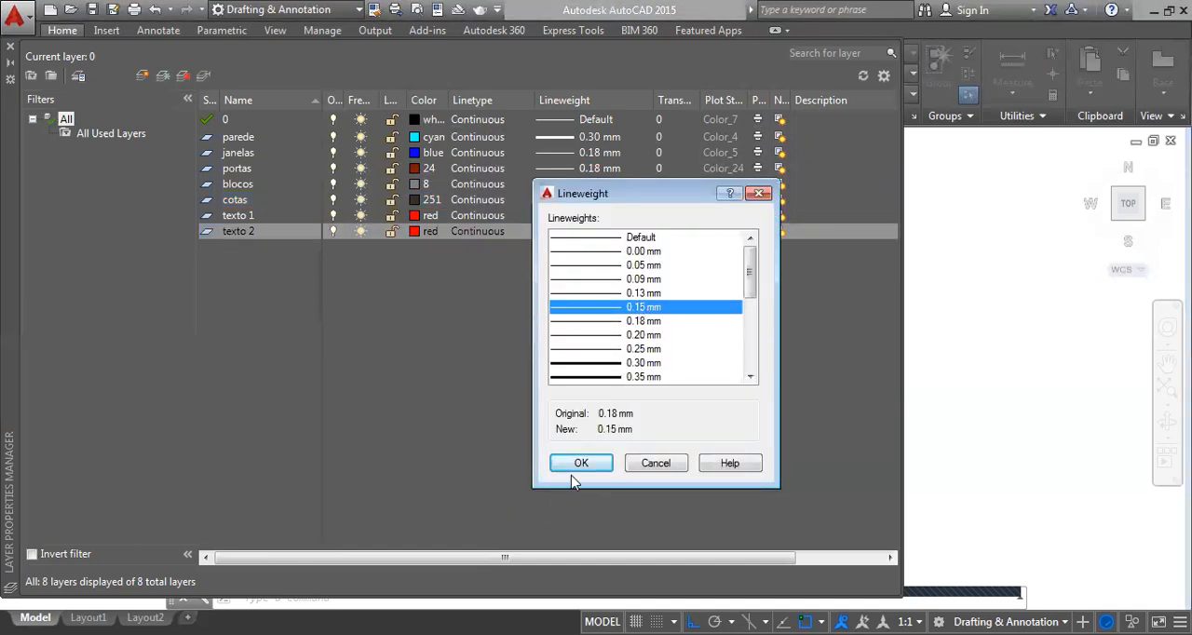
key(Return)
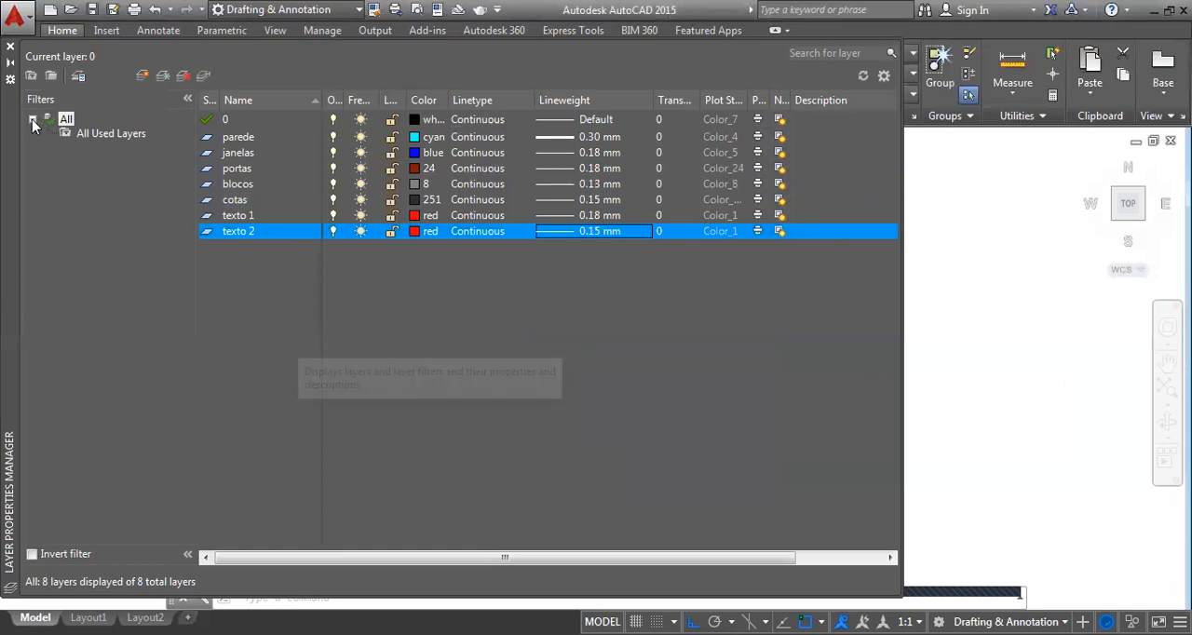
Create a new layer named hachura with index color 8 and a 0.13 mm lineweight
click(140, 77)
text(hac)
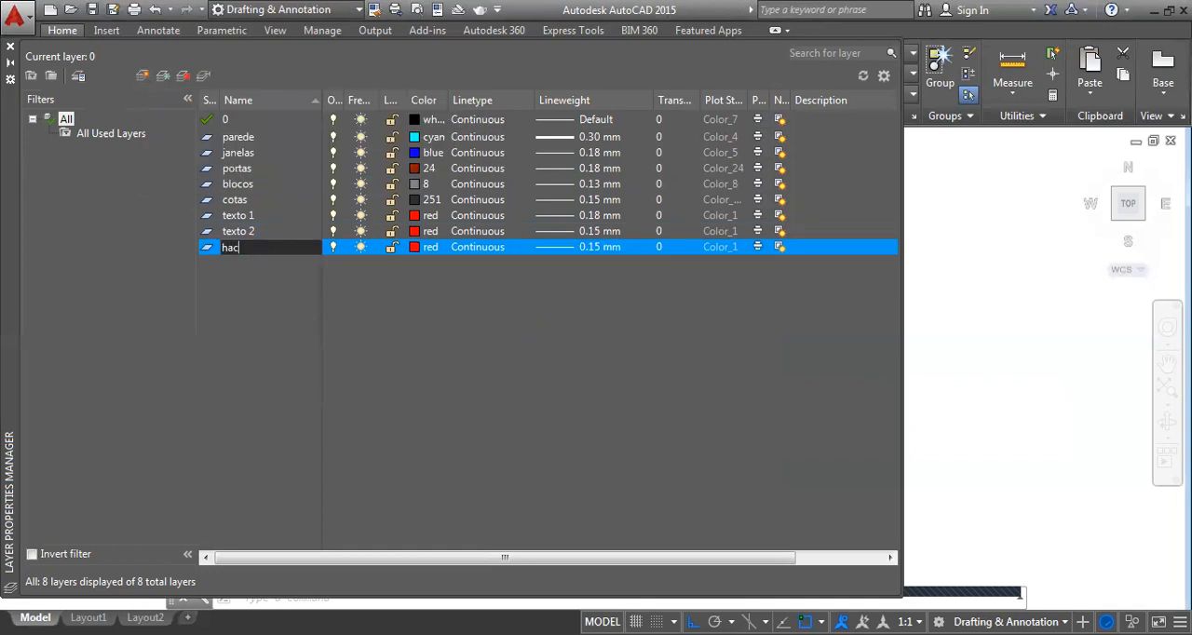
text(hura)
key(Return)
click(433, 254)
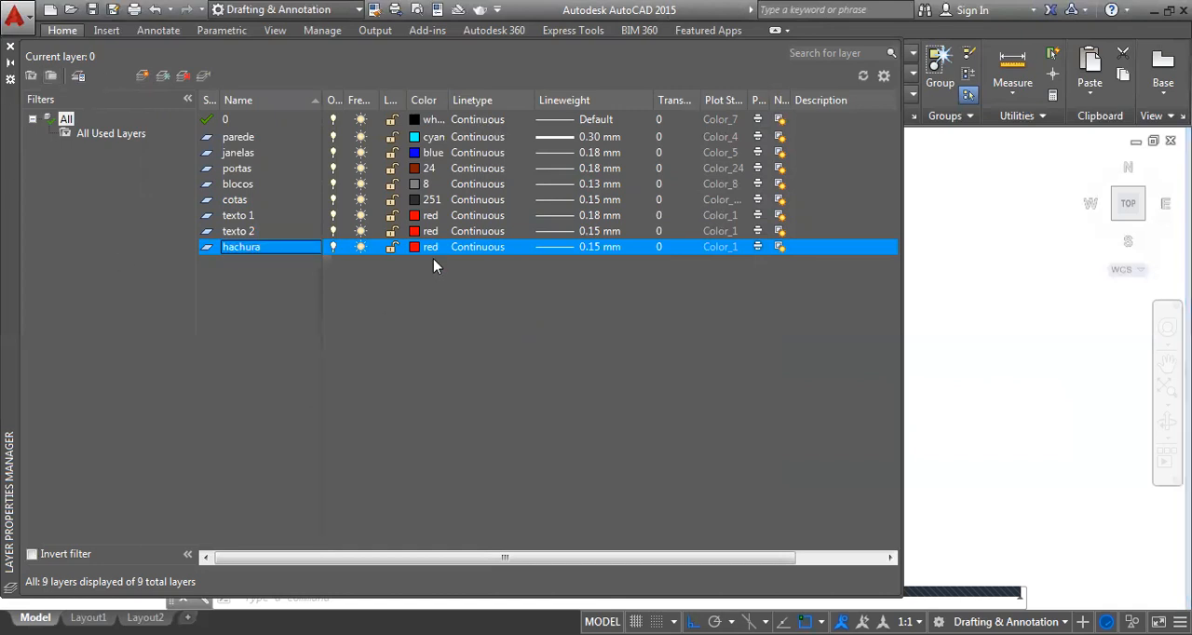
click(433, 253)
click(473, 216)
click(479, 309)
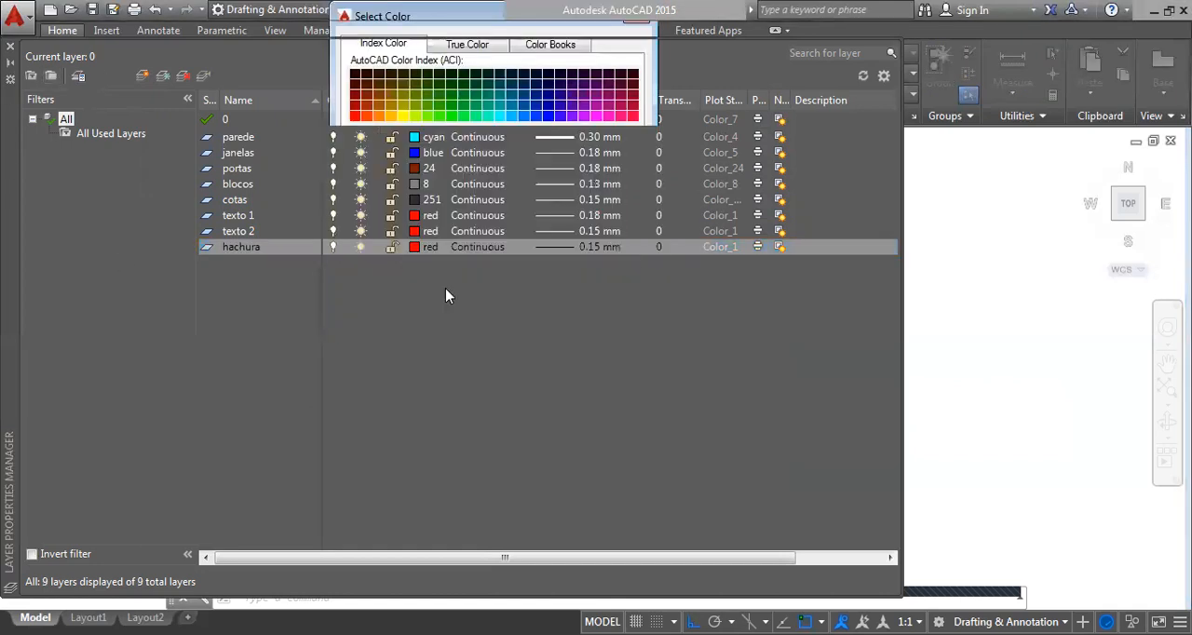
click(596, 247)
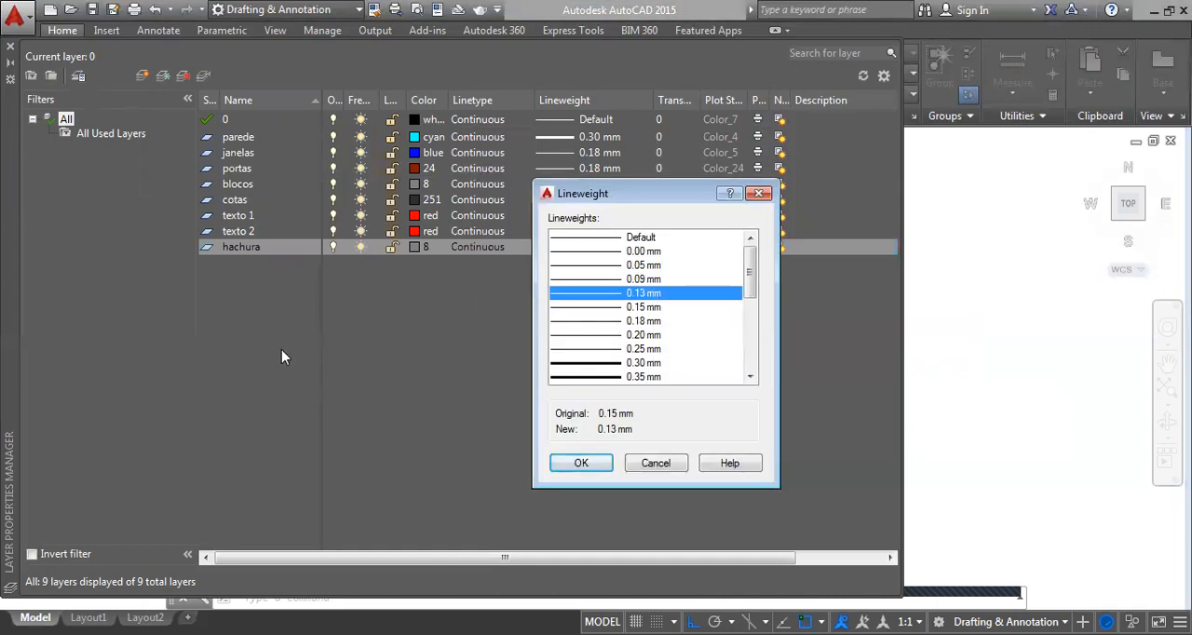
click(575, 466)
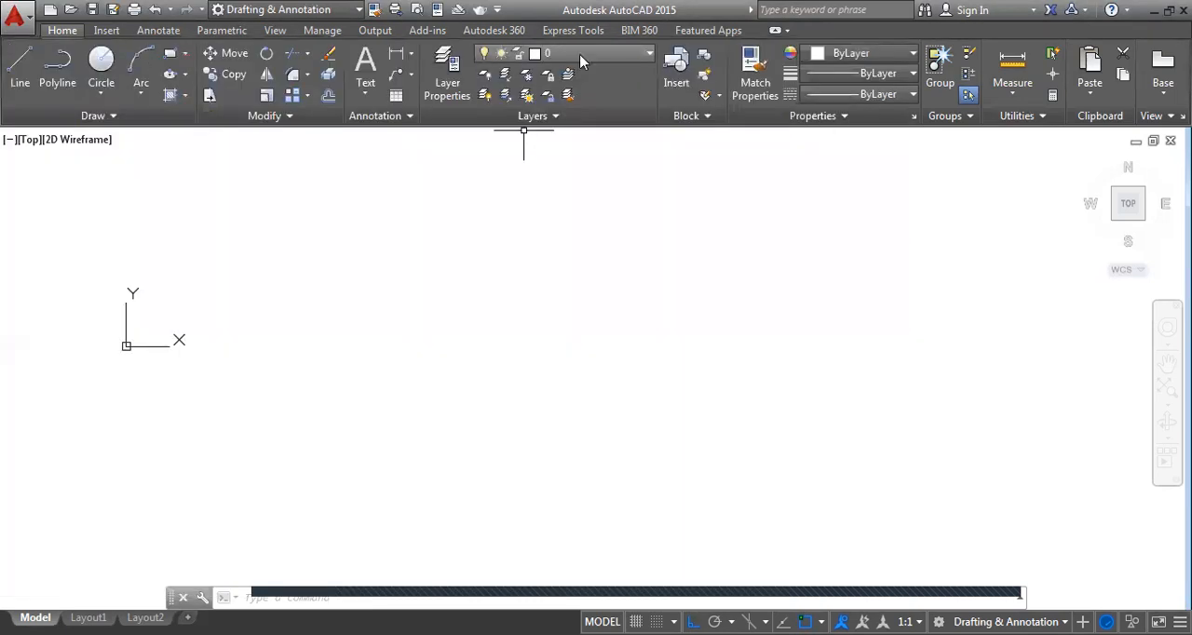
Review the drawing's layer list and make parede the current layer
click(583, 54)
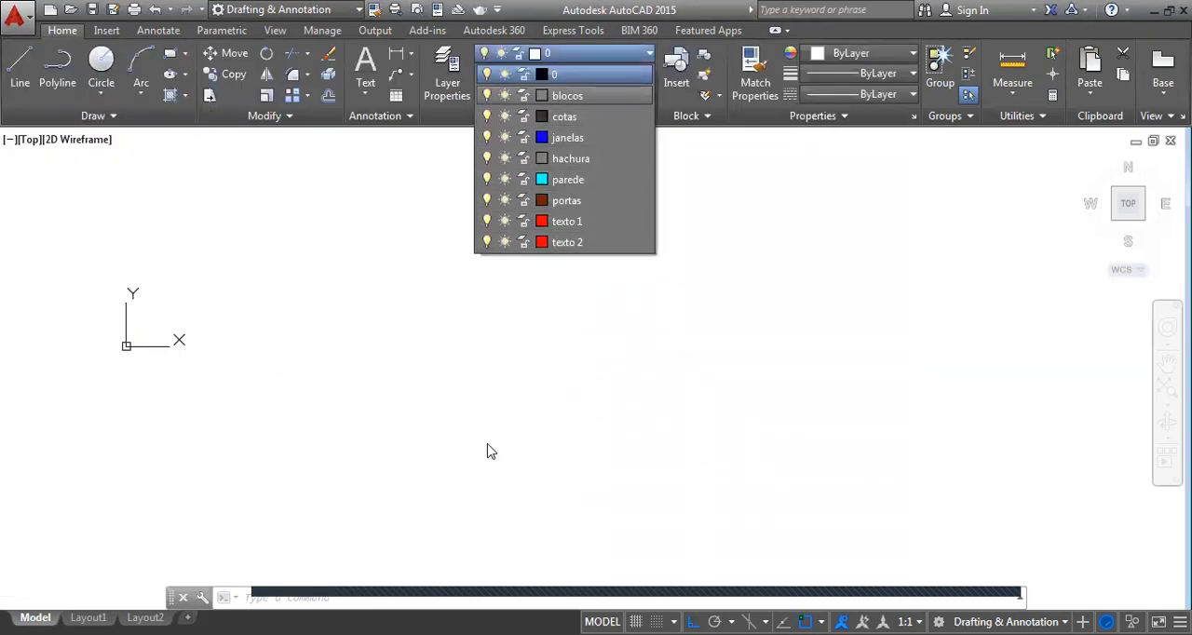
click(359, 307)
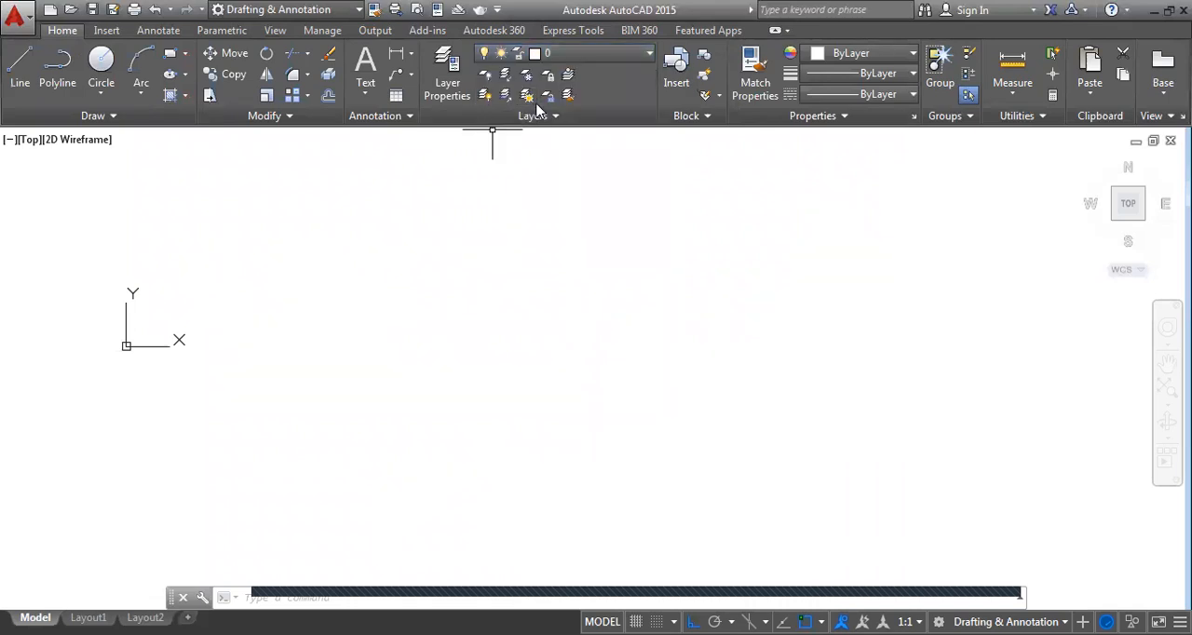
click(595, 54)
click(570, 179)
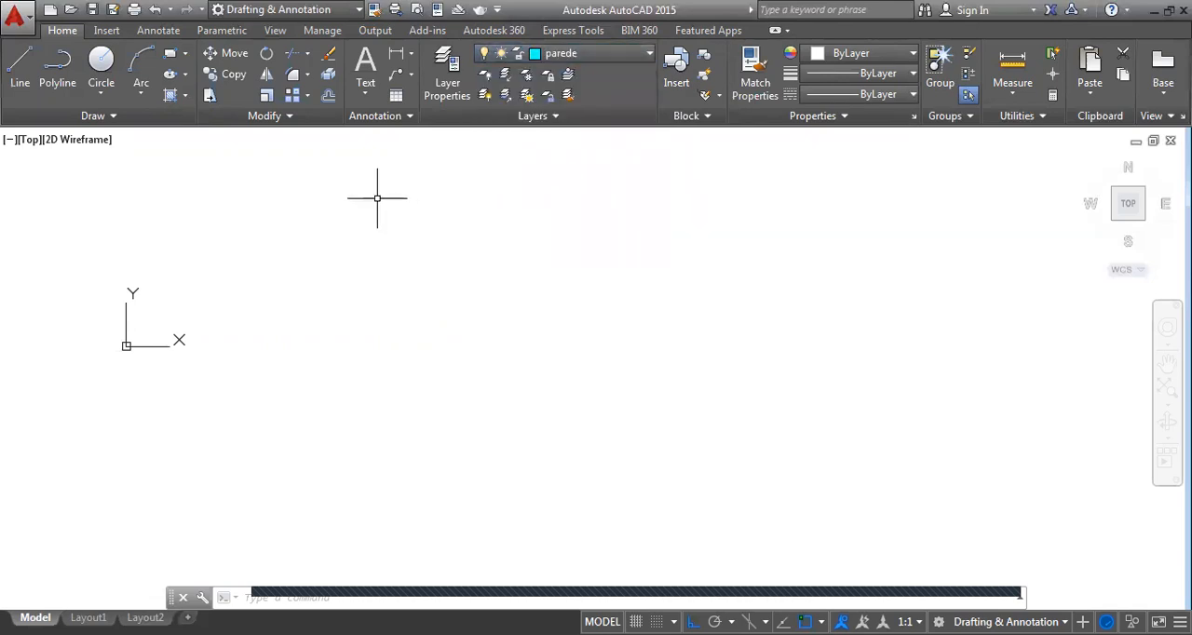
Set the uniform background of the 2D model space to black in the drawing window color options
right_click(438, 251)
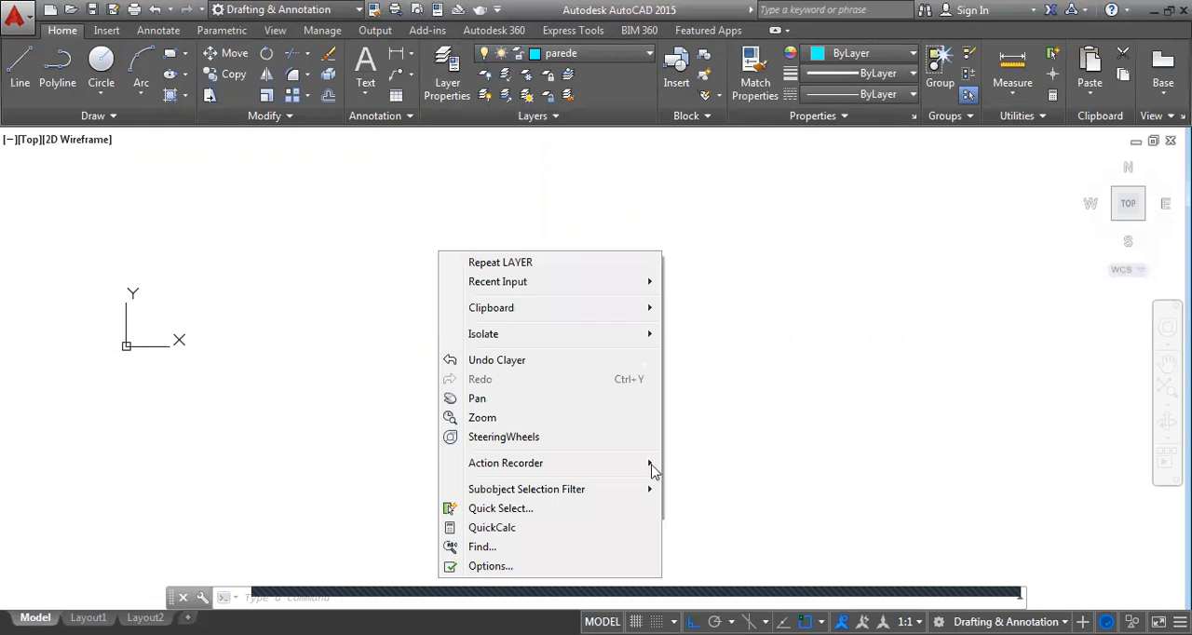
click(496, 566)
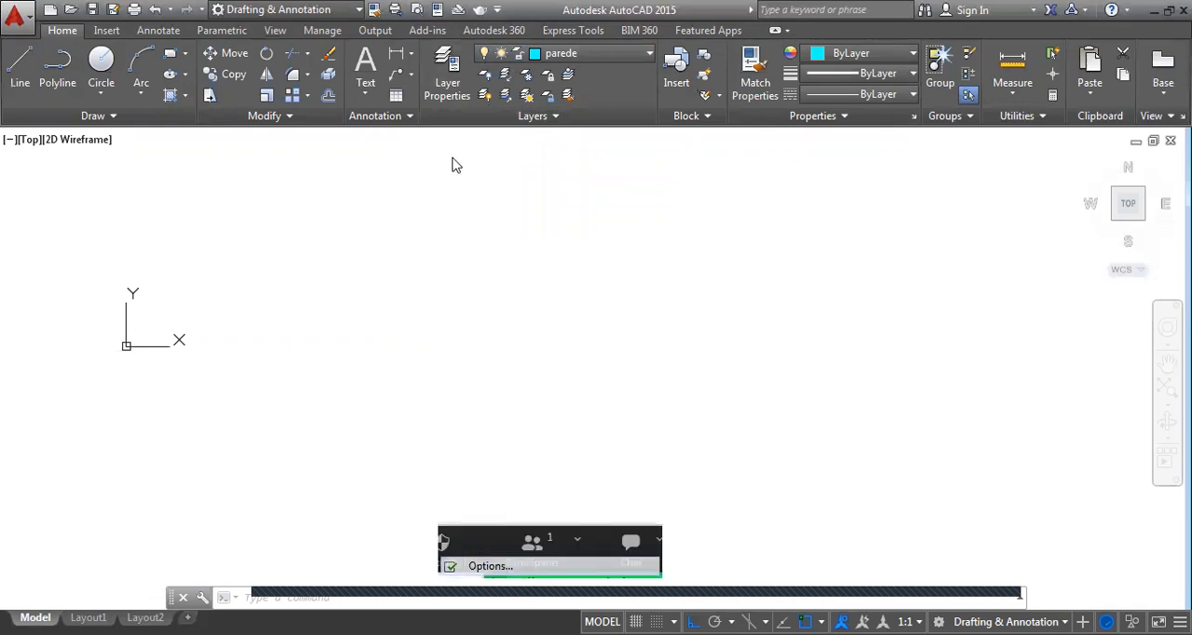
click(317, 186)
click(366, 430)
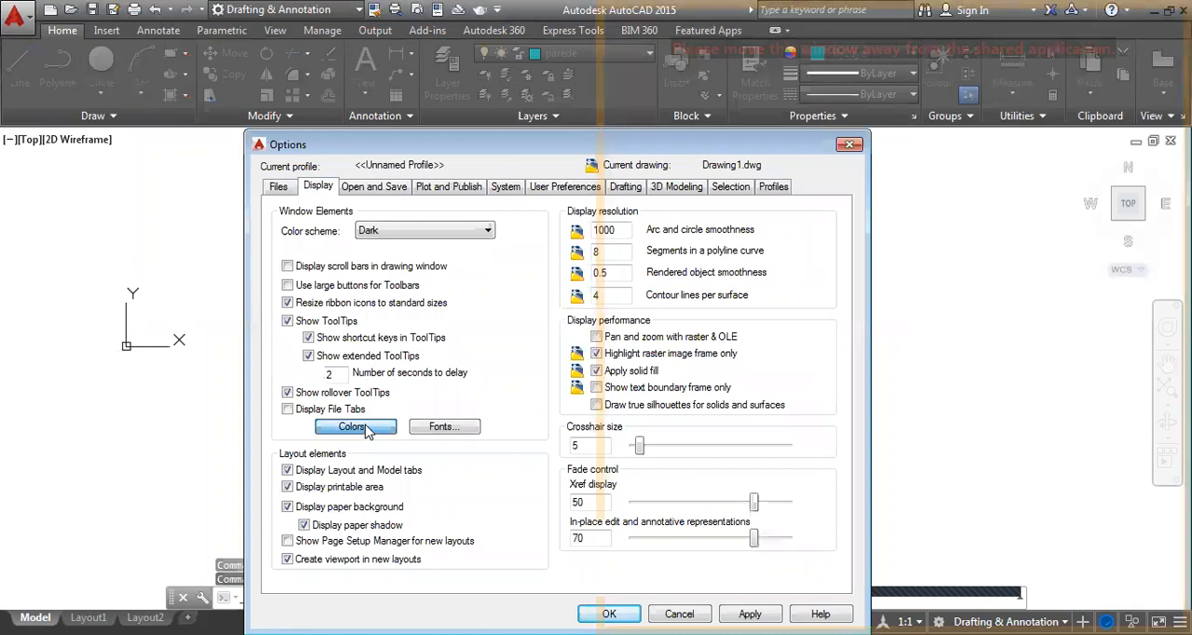
click(522, 68)
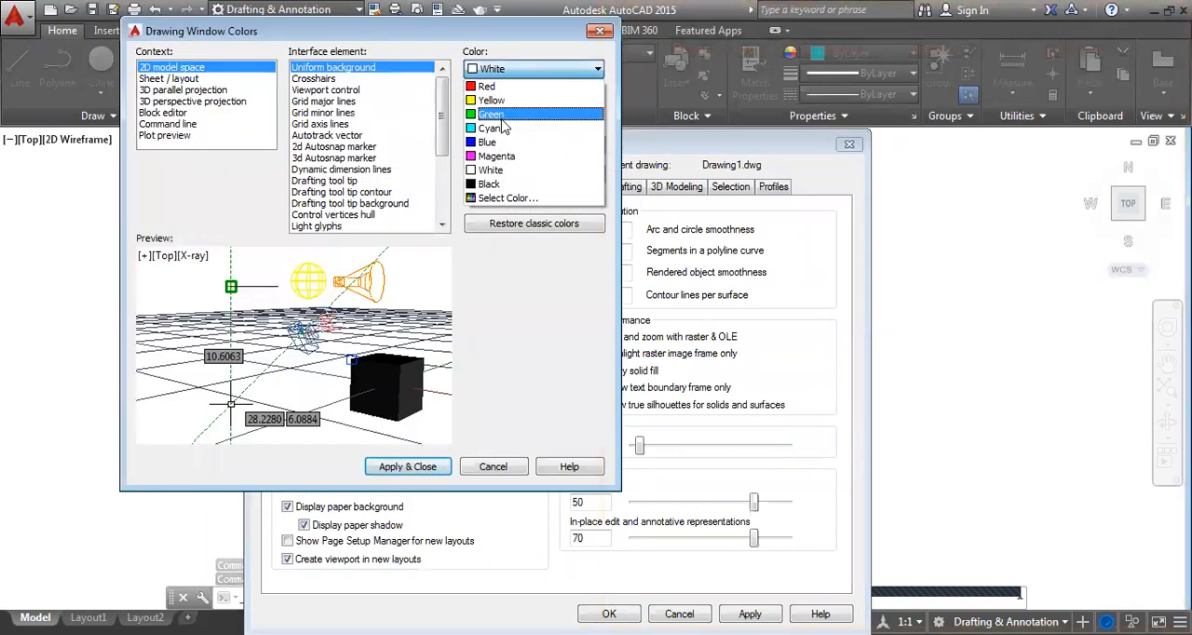
click(489, 184)
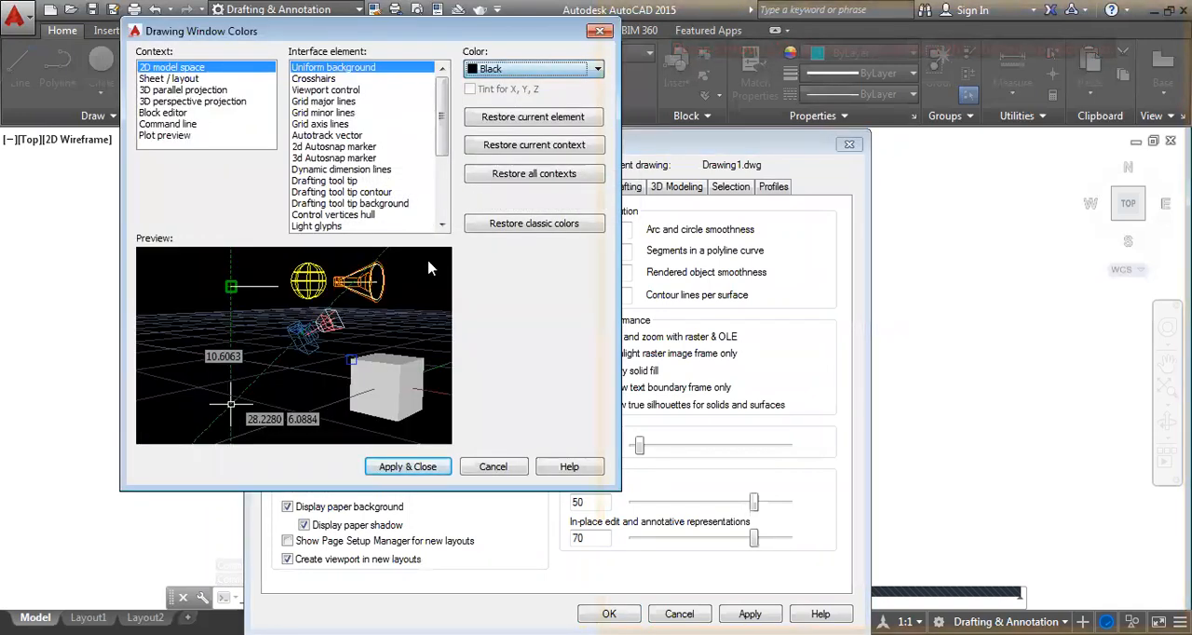
click(407, 468)
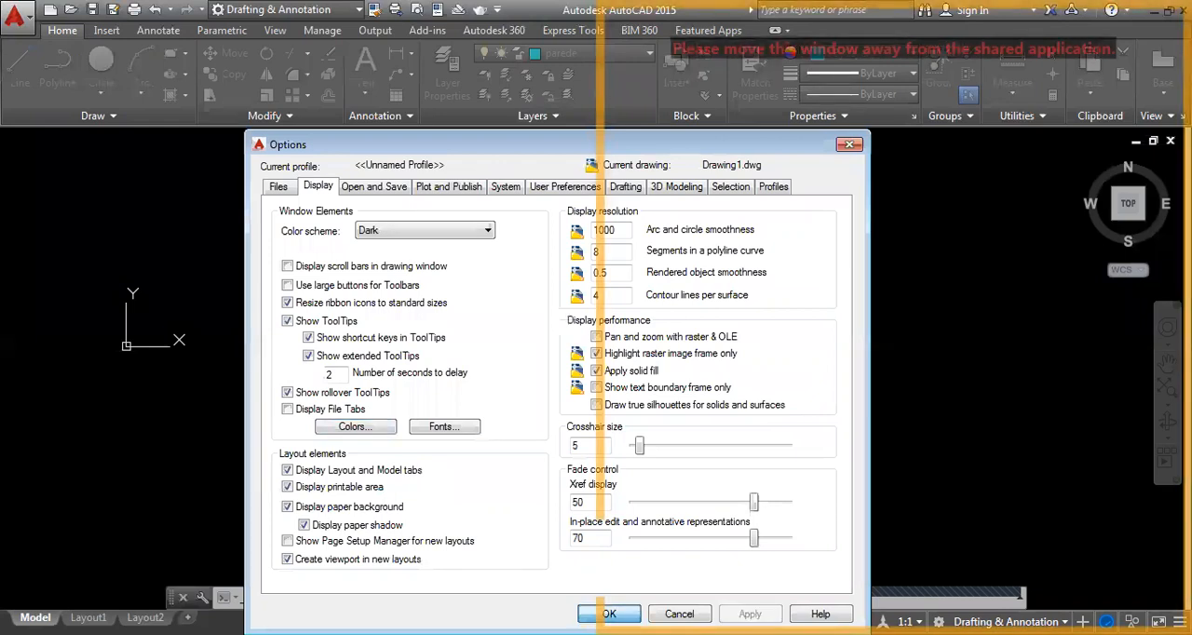
click(609, 614)
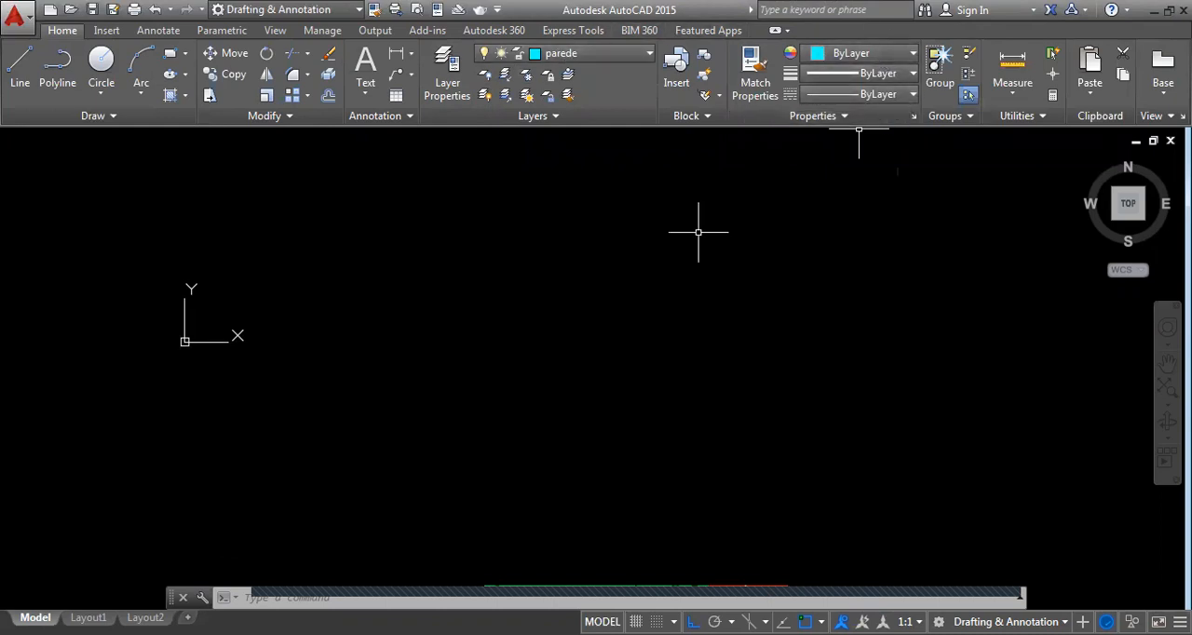
Try the color 248,215,49 as the current object color, and return it to ByLayer
click(861, 53)
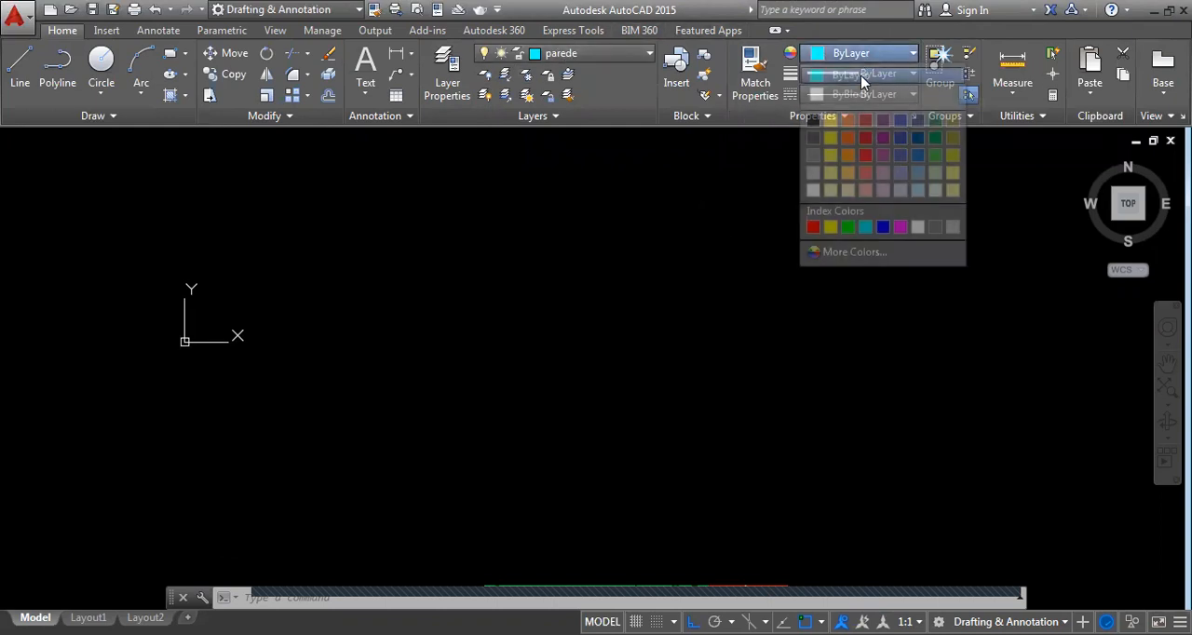
click(830, 122)
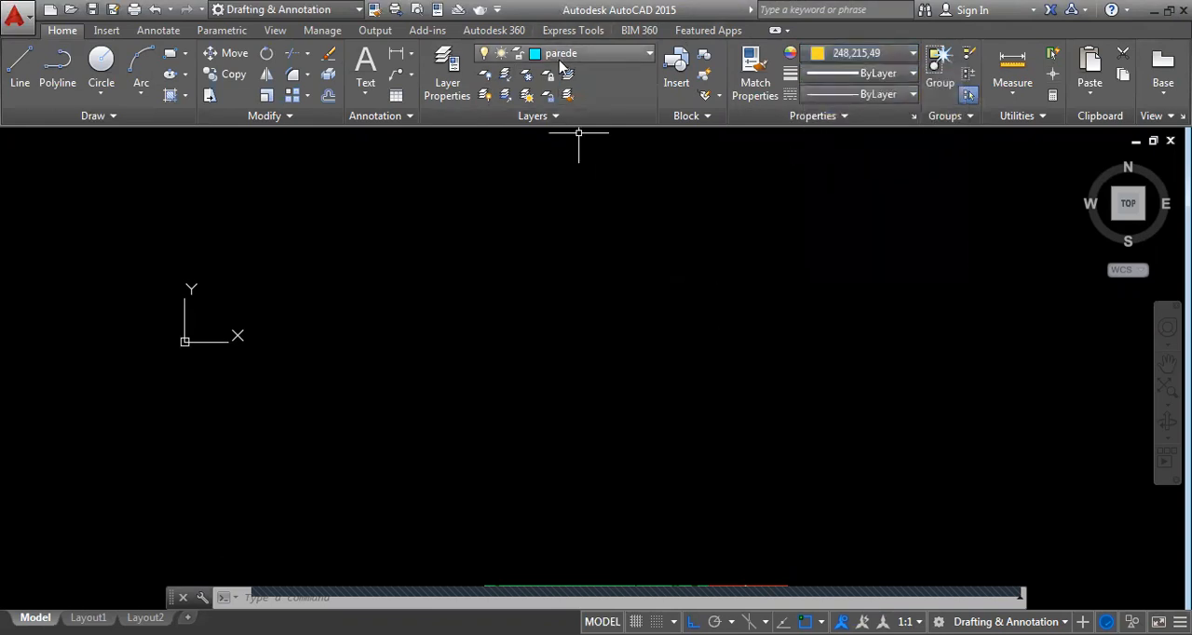
click(845, 56)
click(847, 75)
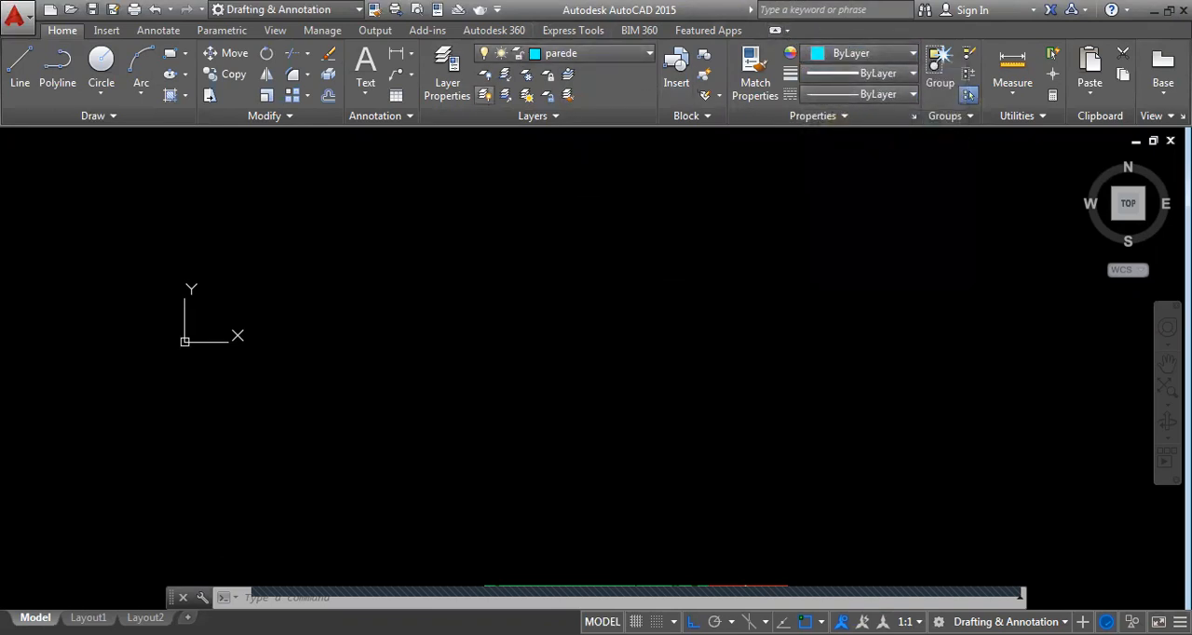
Draw a closed upright rectangle with the Line command on the parede layer as the room's outer wall outline
click(21, 65)
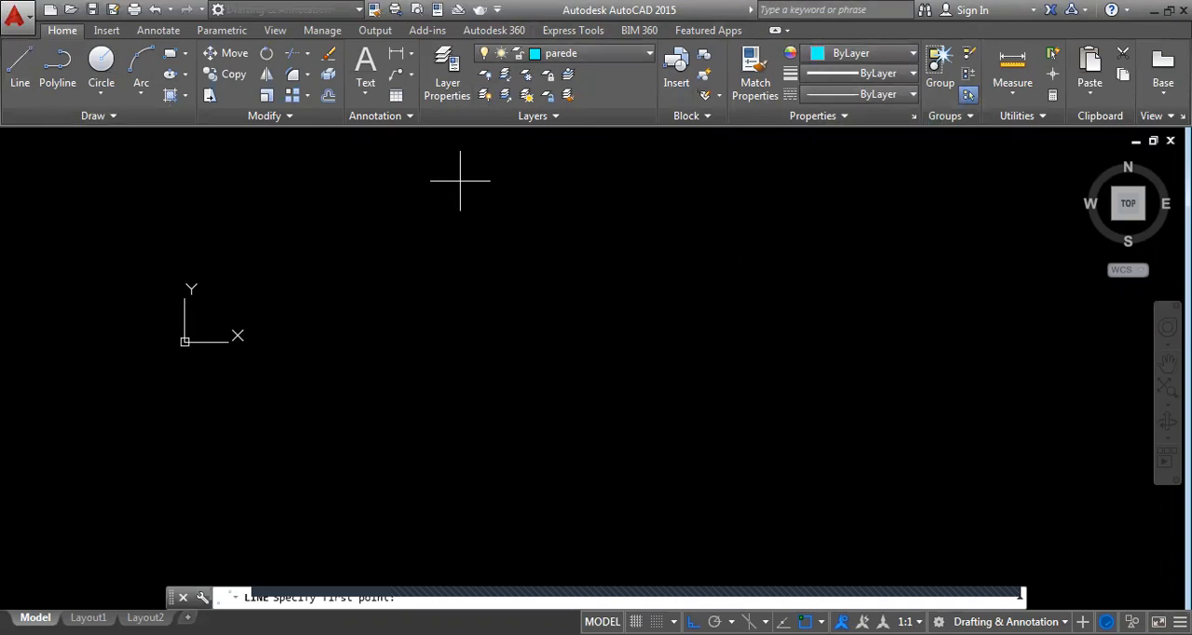
click(459, 180)
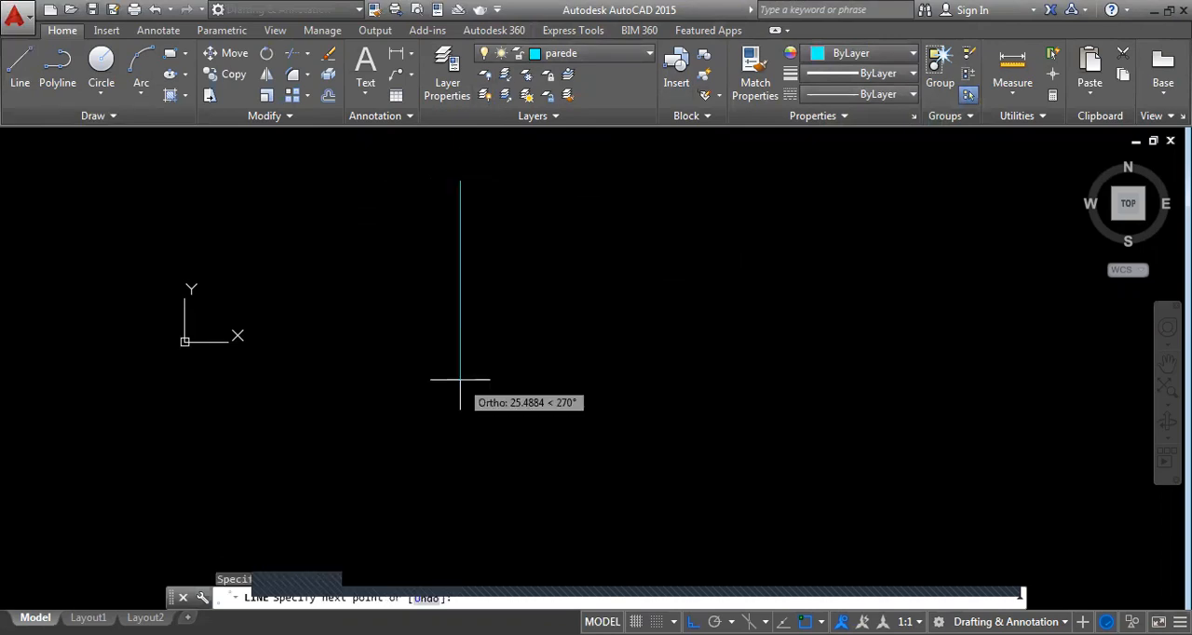
click(460, 259)
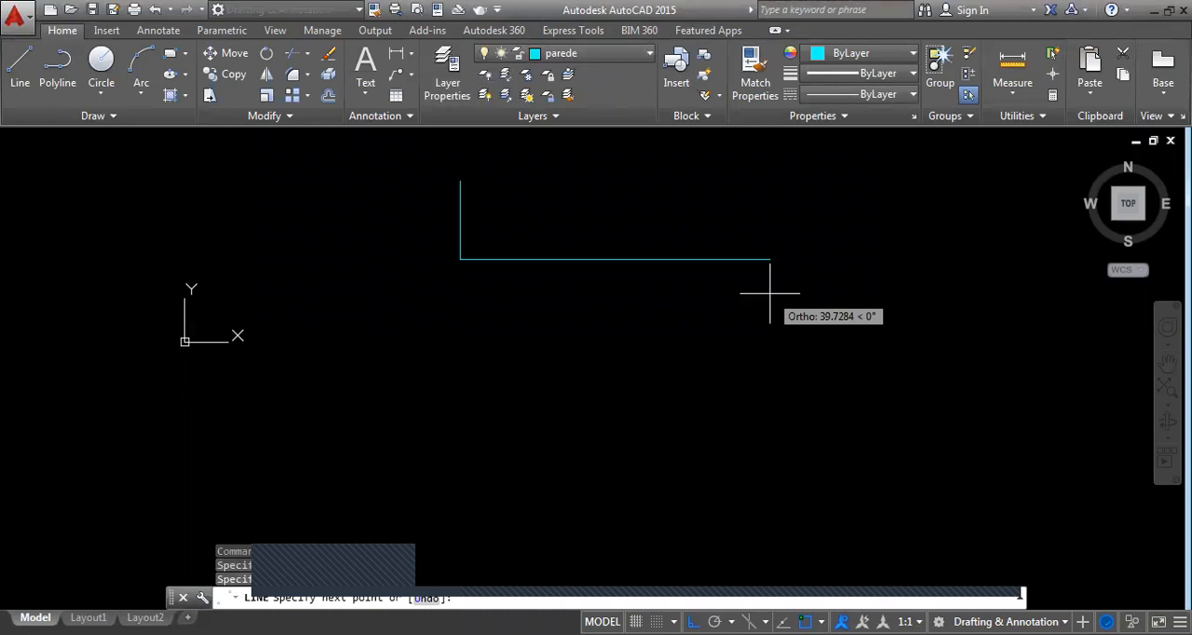
click(499, 259)
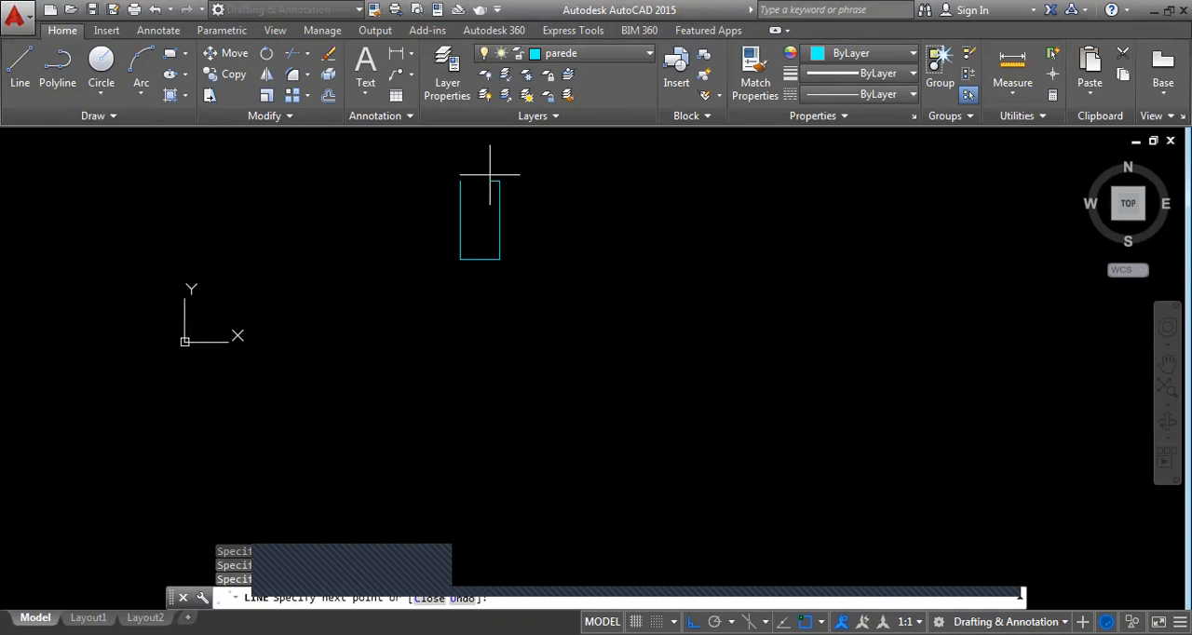
text(c)
key(Return)
scroll(472, 196, up, 4)
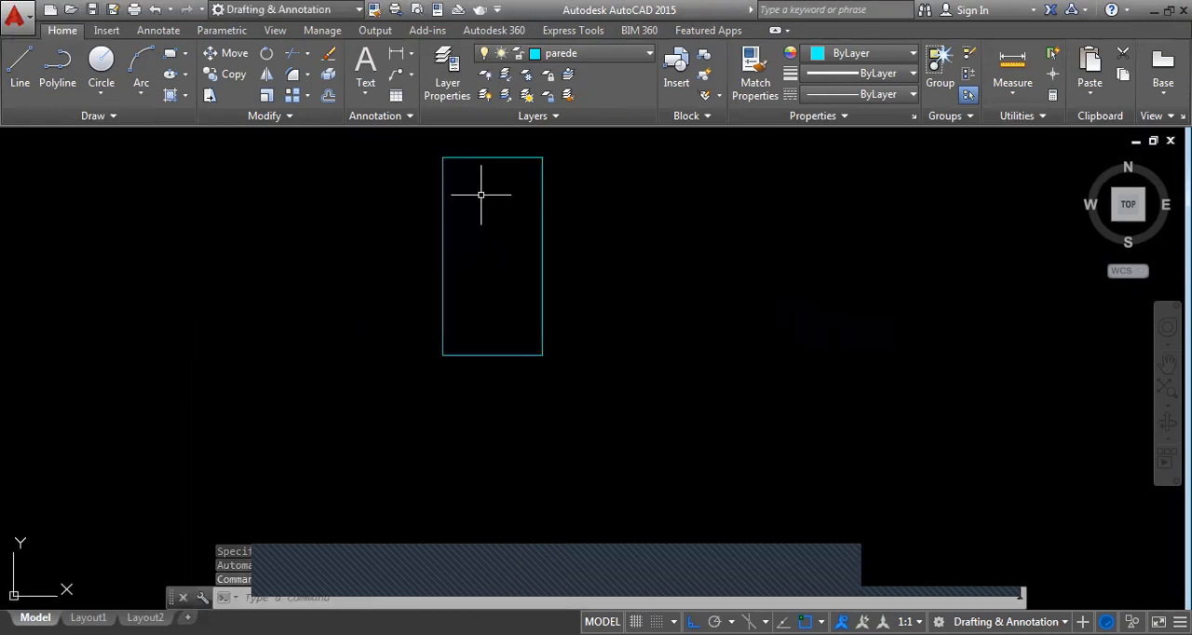
Offset all four sides of the rectangle inward to form double-line walls
text(o)
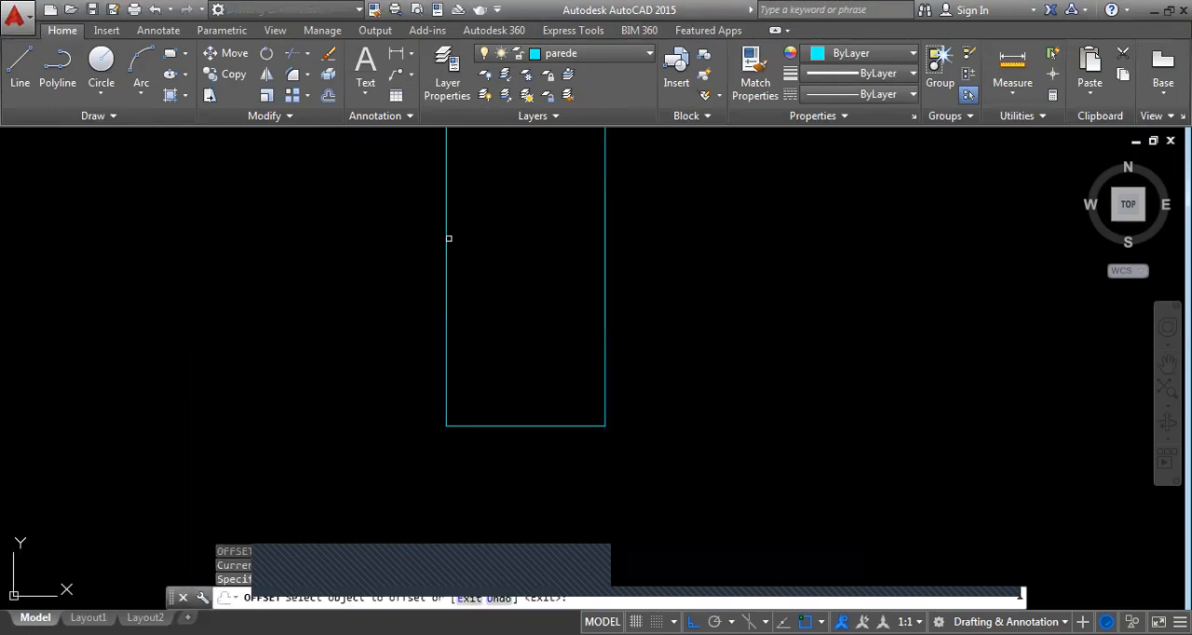
click(446, 239)
click(486, 419)
click(487, 426)
click(487, 412)
scroll(592, 397, up, 4)
click(618, 394)
click(563, 373)
scroll(581, 431, down, 8)
scroll(567, 333, up, 4)
click(555, 293)
click(555, 300)
scroll(568, 266, down, 5)
scroll(591, 208, up, 4)
middle_drag(590, 207, 534, 260)
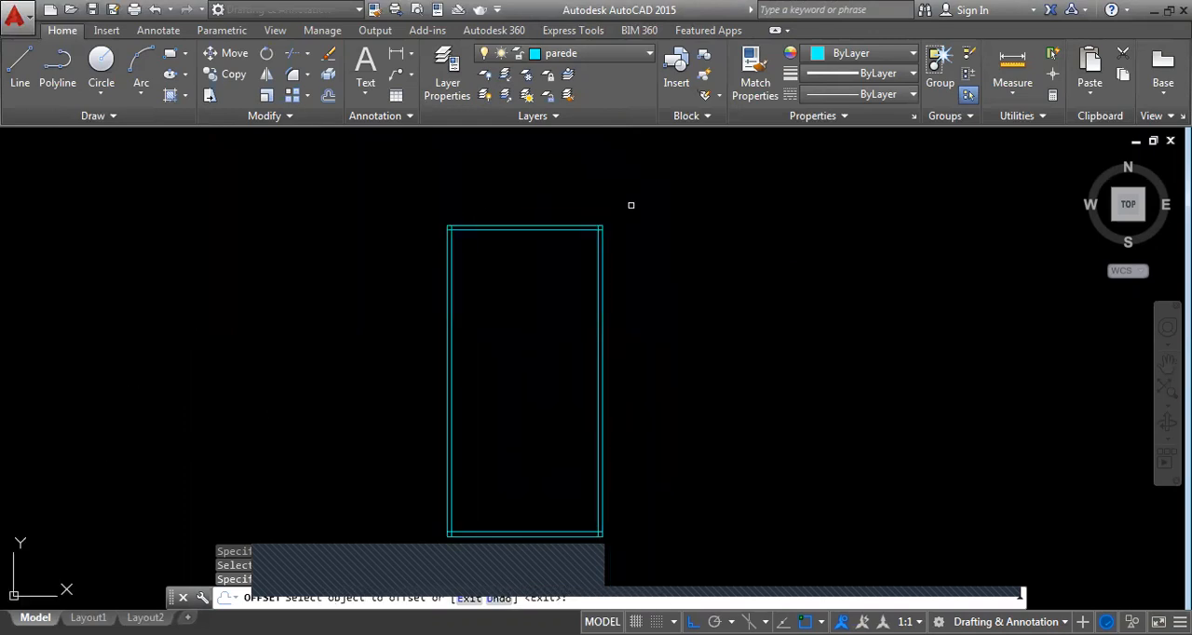
middle_drag(677, 253, 671, 202)
key(Escape)
Trim the overlapping ends of the inner wall lines at the room's two upper corners
scroll(551, 204, up, 2)
middle_drag(559, 188, 584, 243)
scroll(413, 205, up, 2)
scroll(391, 221, up, 4)
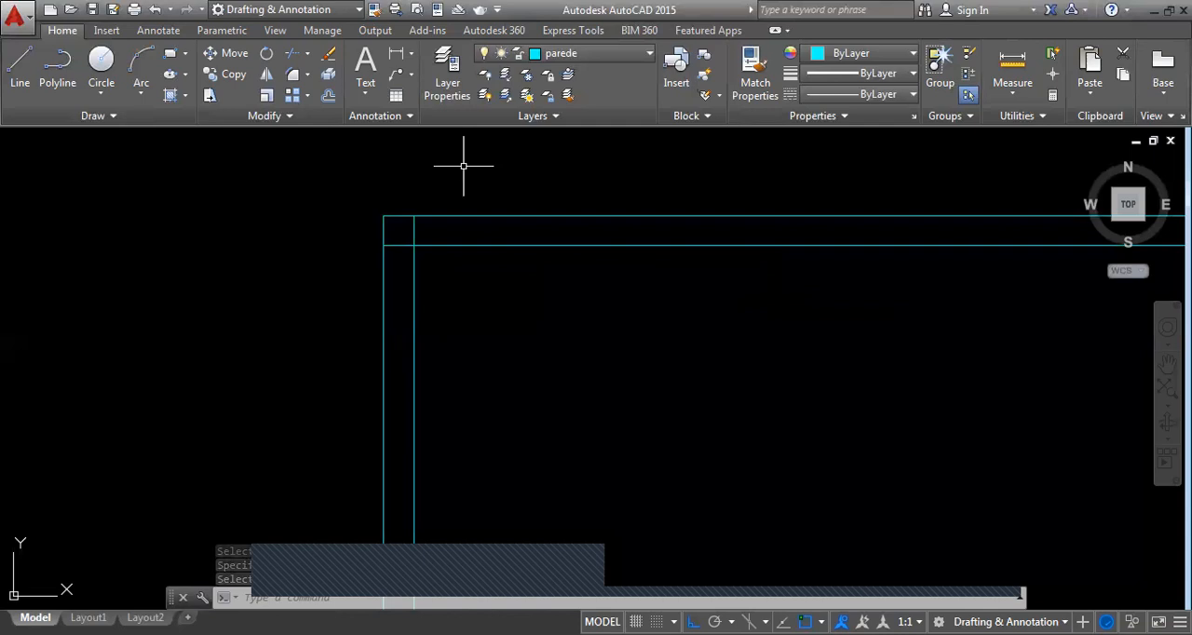
text(tr)
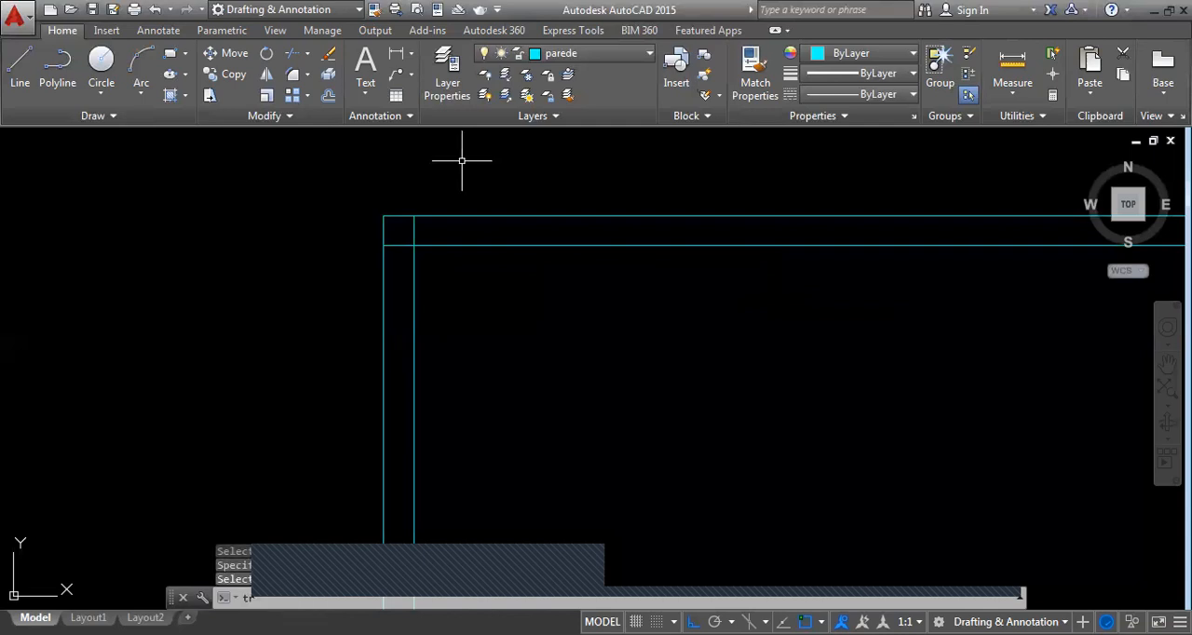
key(Return)
scroll(409, 218, up, 2)
scroll(378, 226, down, 5)
scroll(662, 227, up, 3)
click(678, 269)
scroll(685, 206, down, 2)
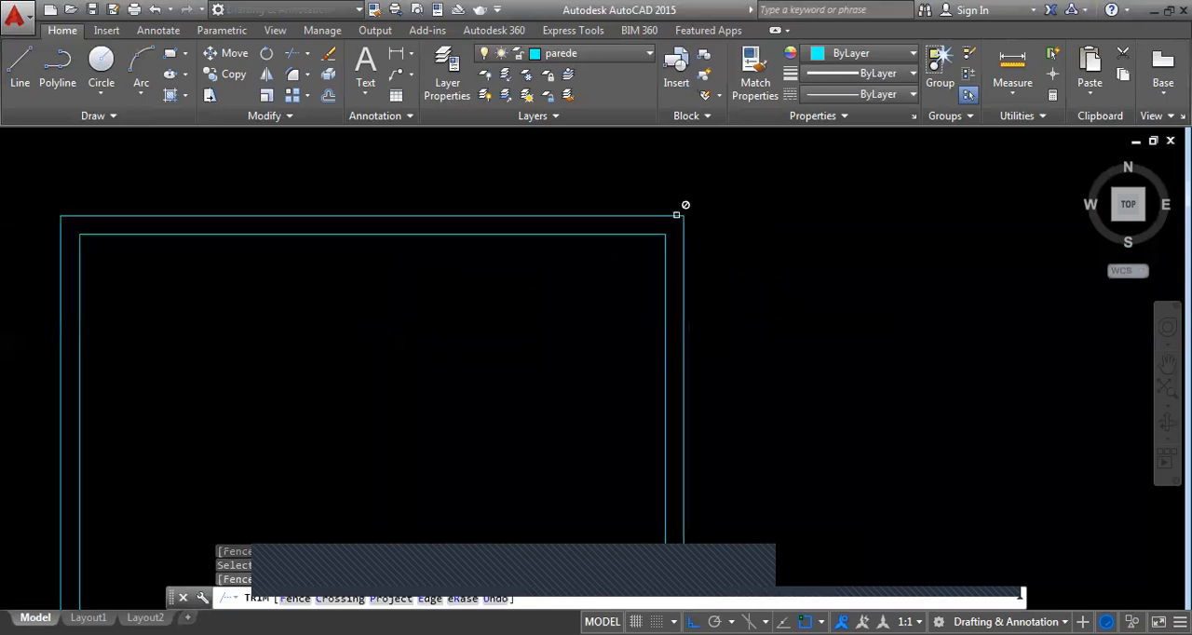
click(676, 215)
scroll(677, 215, down, 4)
Trim the overlapping ends of the inner wall lines at the room's two lower corners
middle_drag(521, 345, 629, 37)
scroll(603, 210, up, 9)
click(495, 288)
click(404, 261)
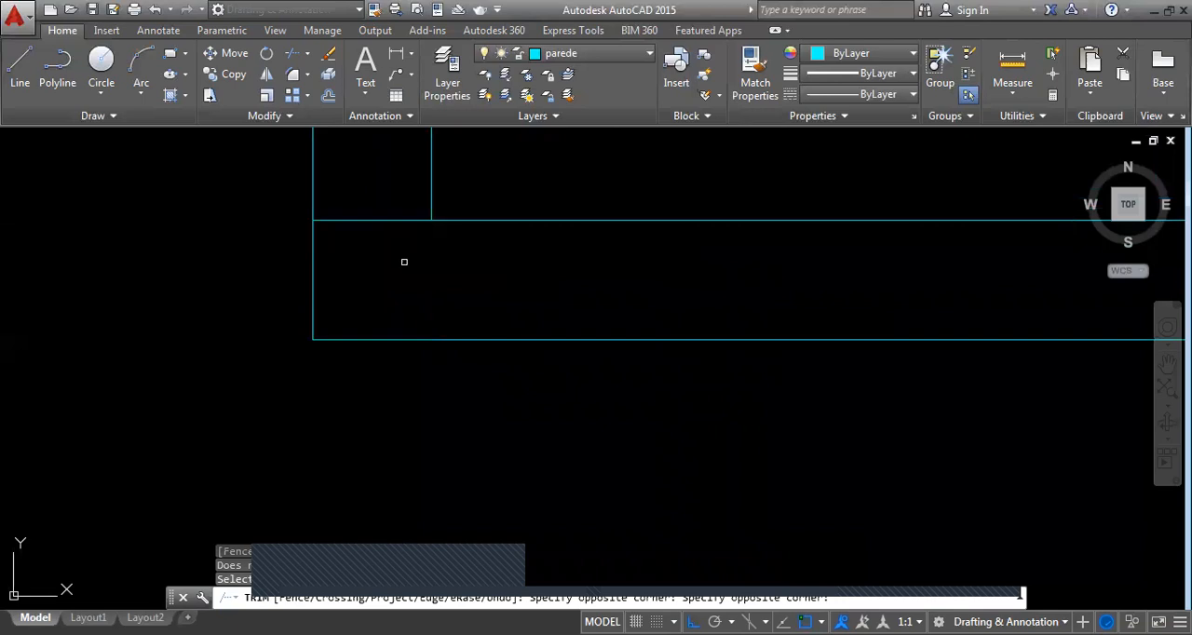
scroll(404, 262, down, 7)
scroll(889, 270, up, 5)
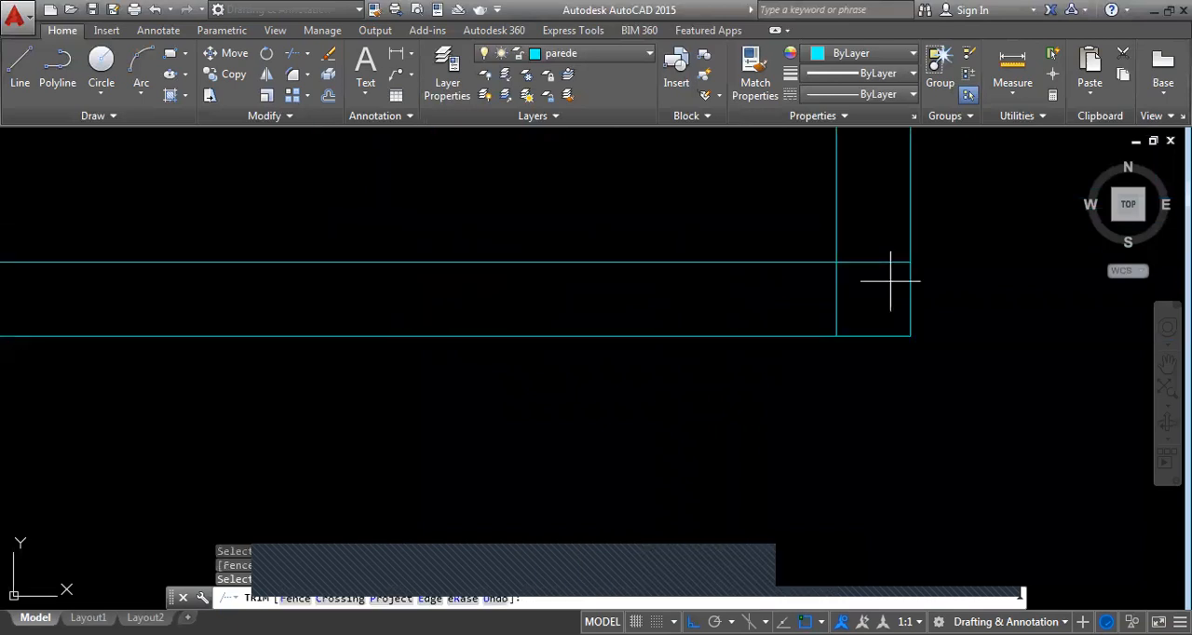
scroll(620, 218, down, 5)
key(Escape)
Cut a centred window opening in the upper wall, using a midpoint line offset to both sides as its edges
scroll(567, 226, up, 2)
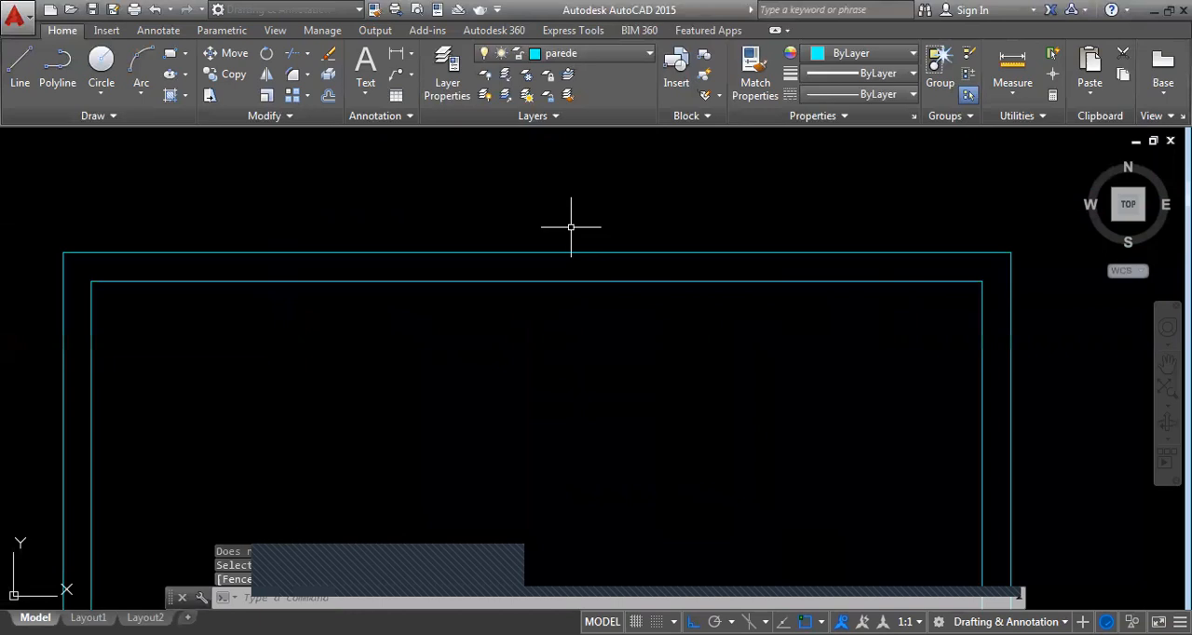
text(l)
key(Return)
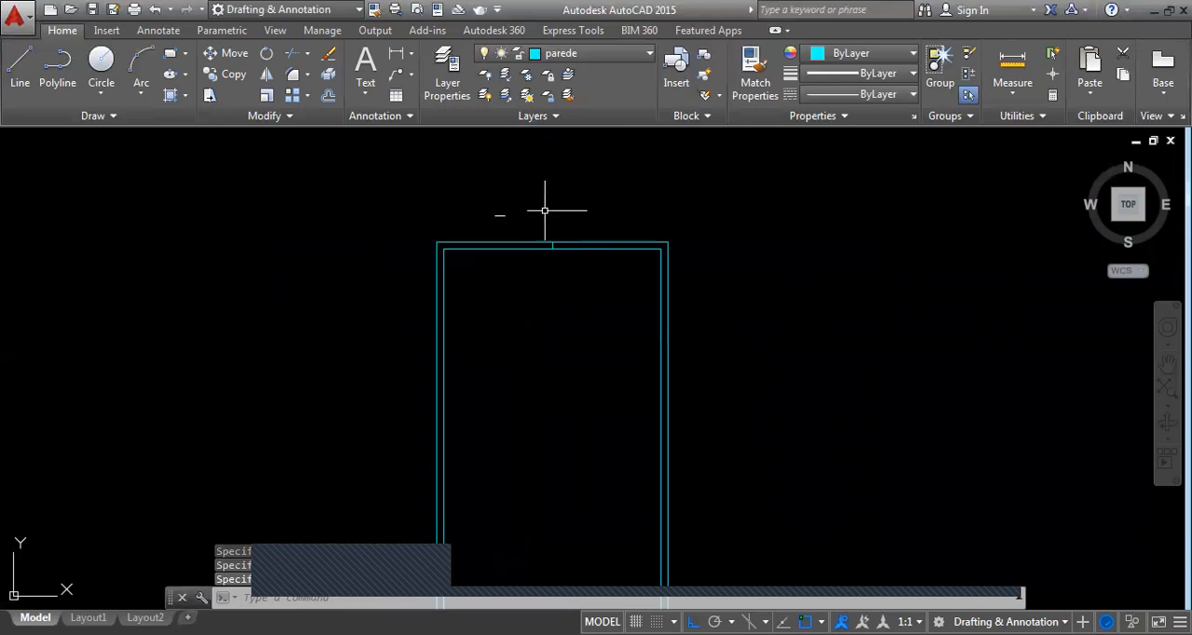
scroll(541, 210, up, 4)
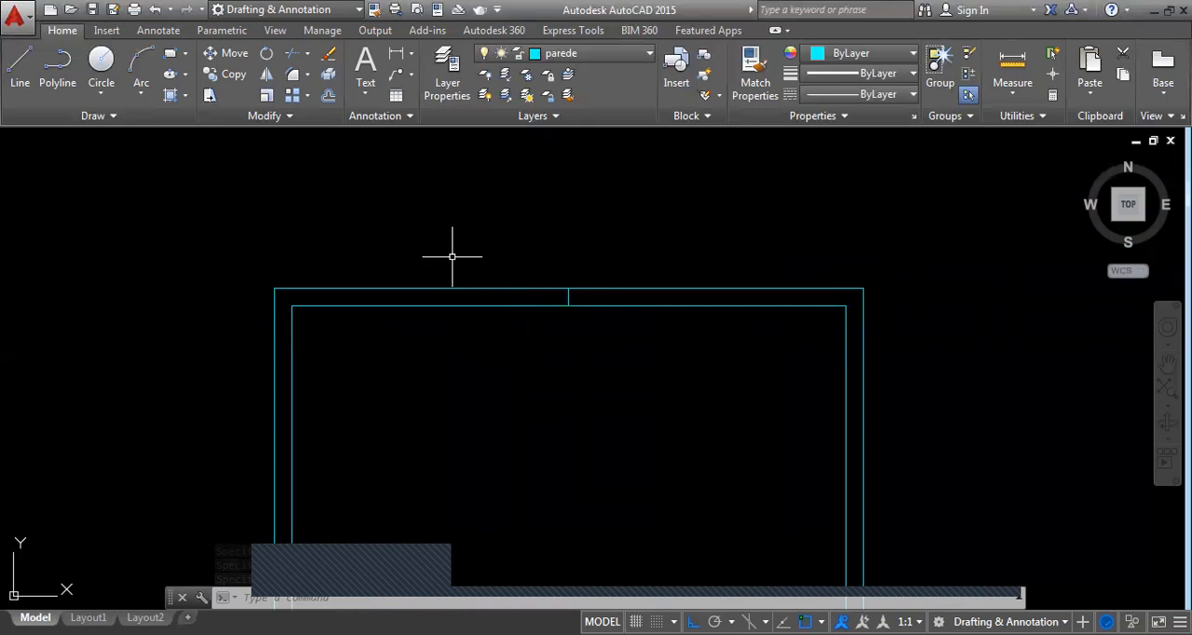
scroll(547, 311, down, 3)
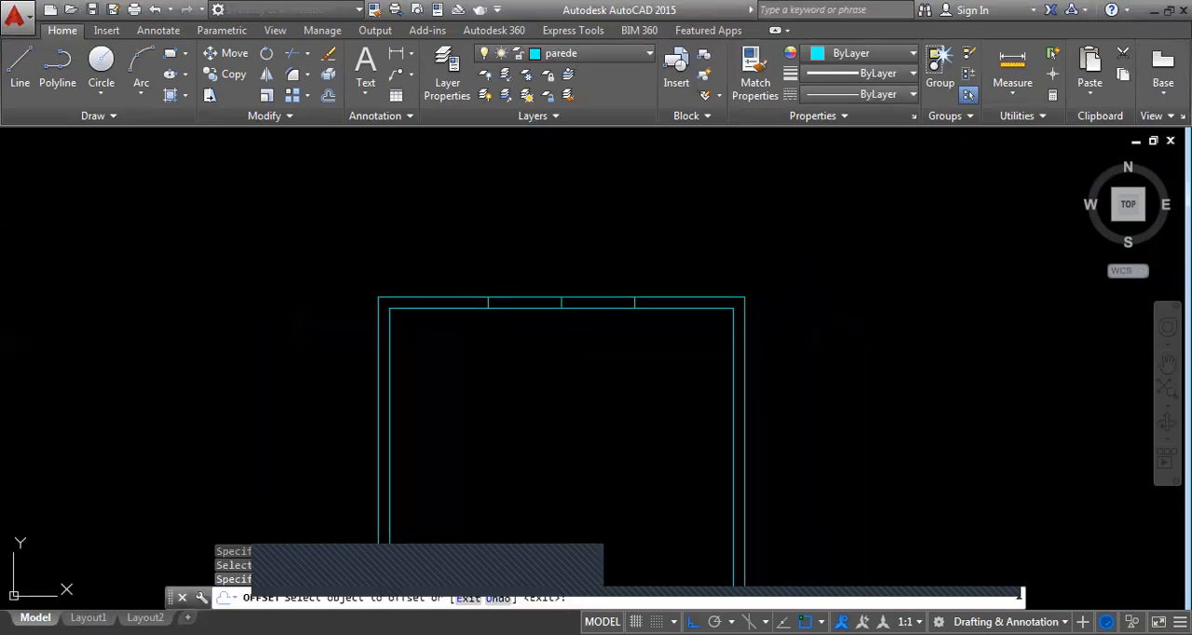
scroll(544, 314, up, 4)
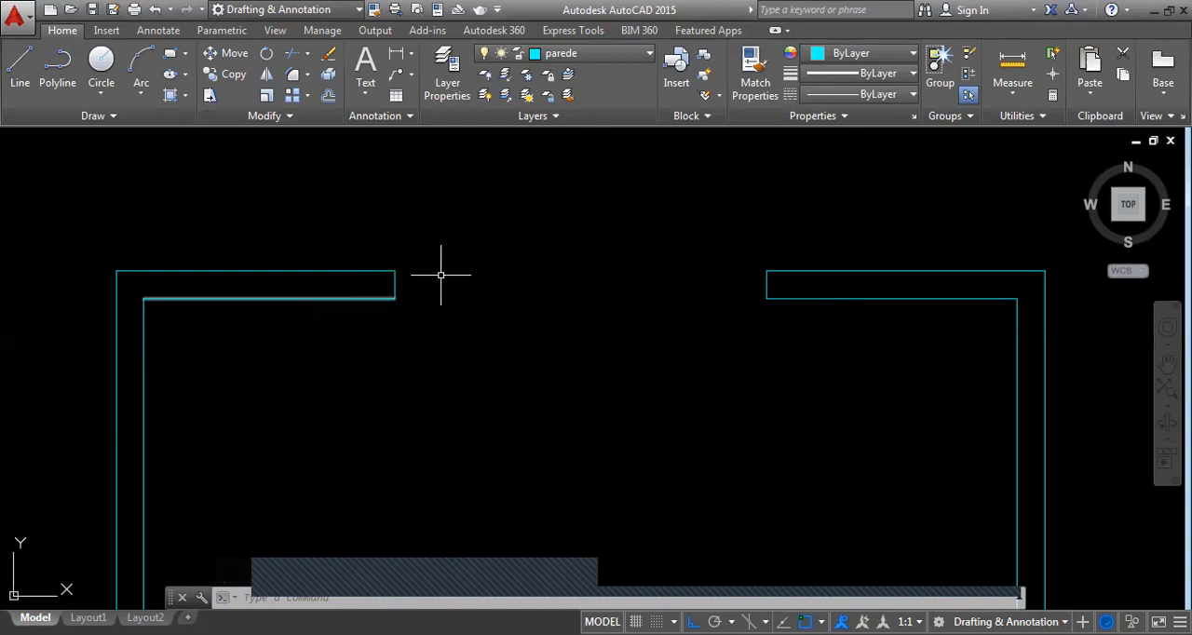
Make janelas the current layer and draw three window lines across the opening, along both wall faces and the middle
click(602, 52)
click(566, 158)
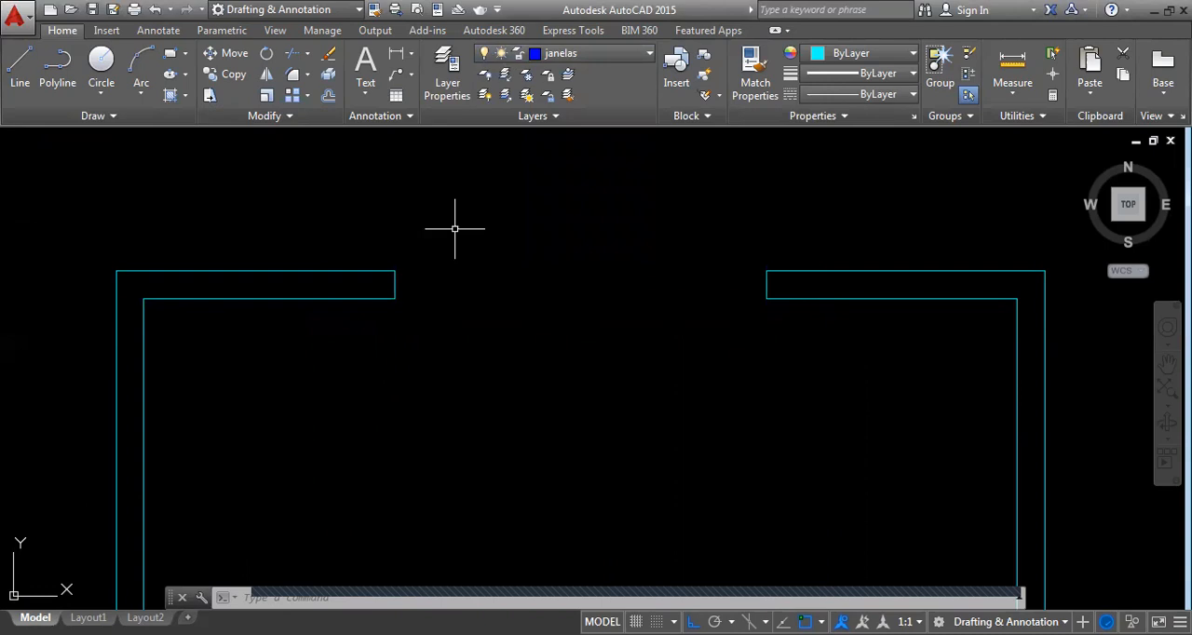
key(l)
key(Return)
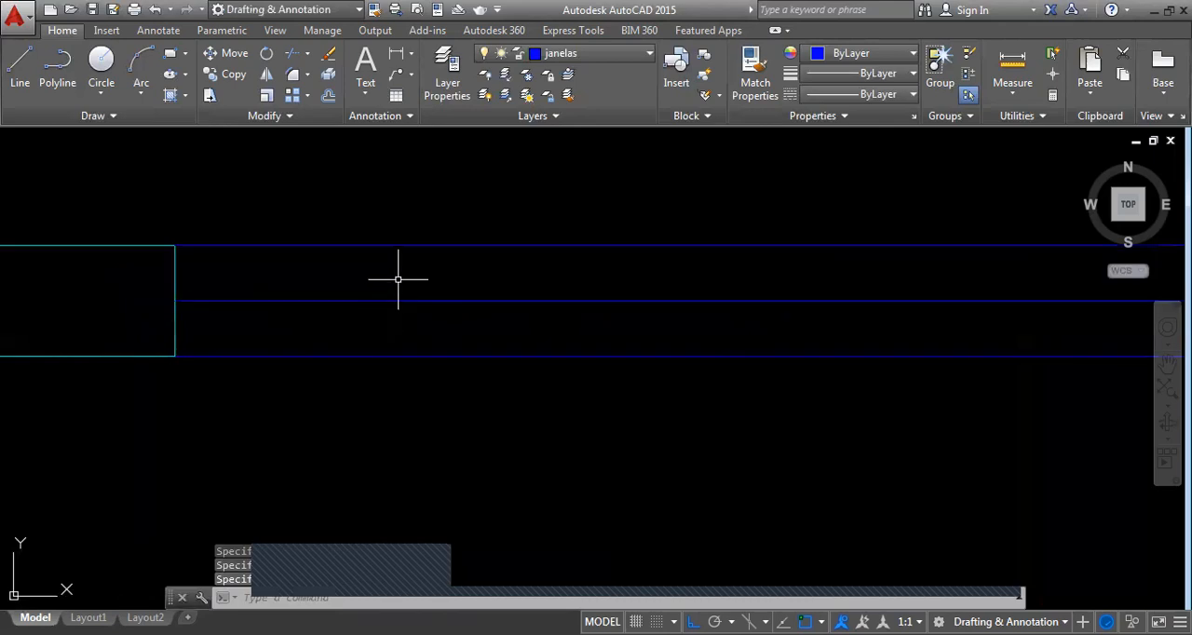
Replace the window's middle line with two parallel lines offset to either side of it
click(356, 300)
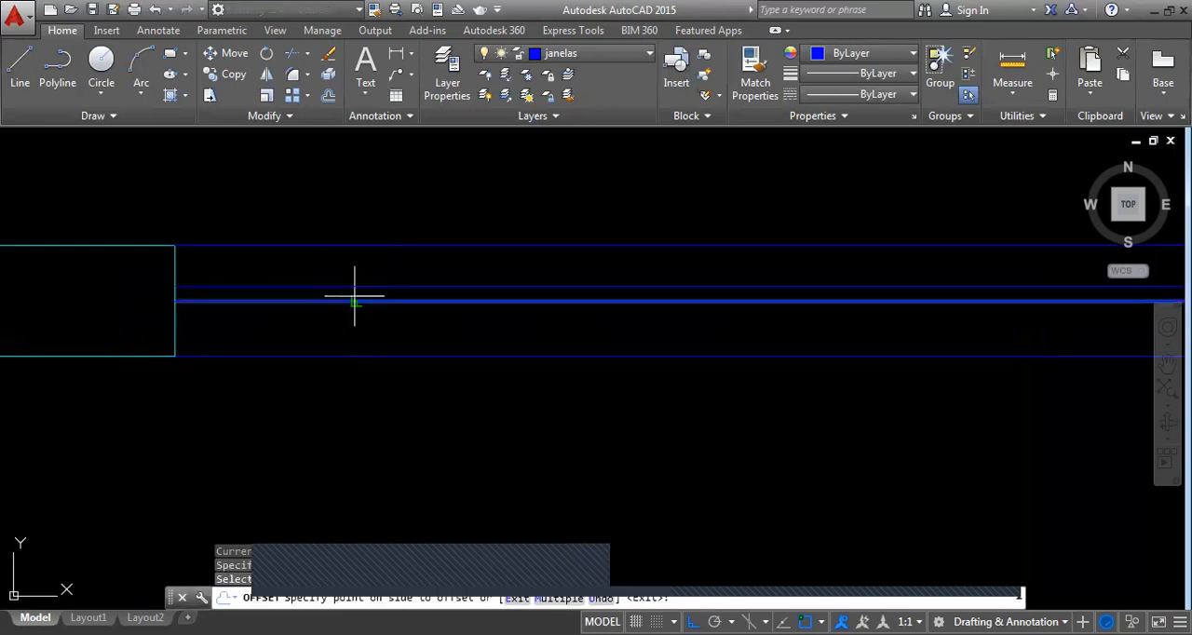
click(353, 296)
key(Return)
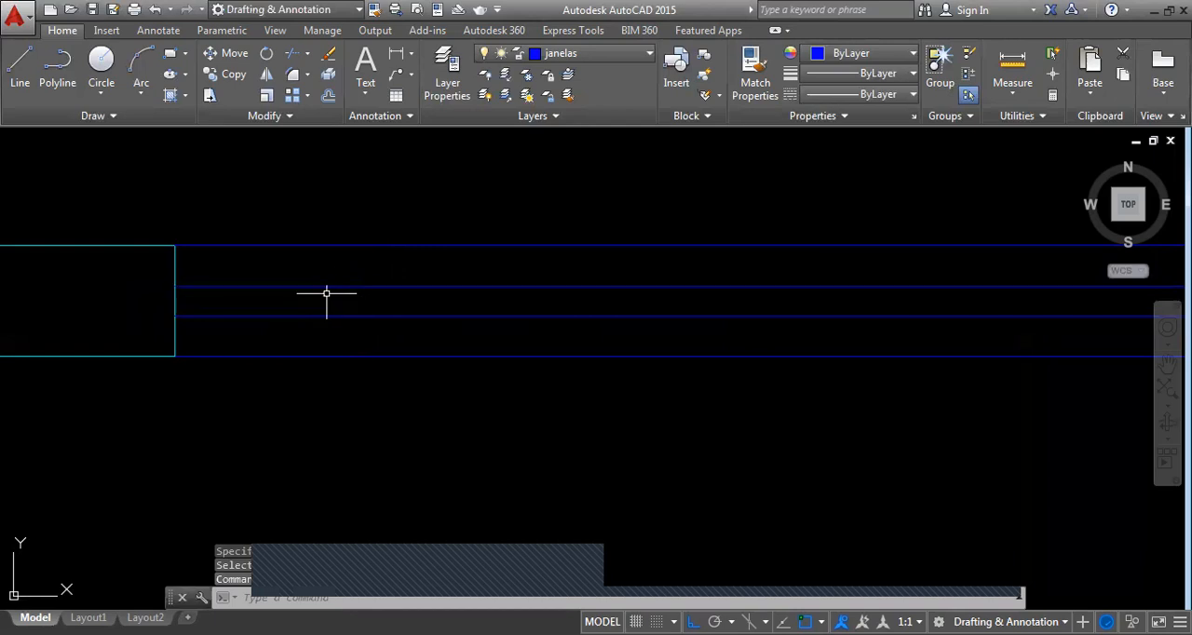
scroll(353, 279, down, 6)
middle_drag(369, 269, 426, 301)
scroll(426, 300, down, 2)
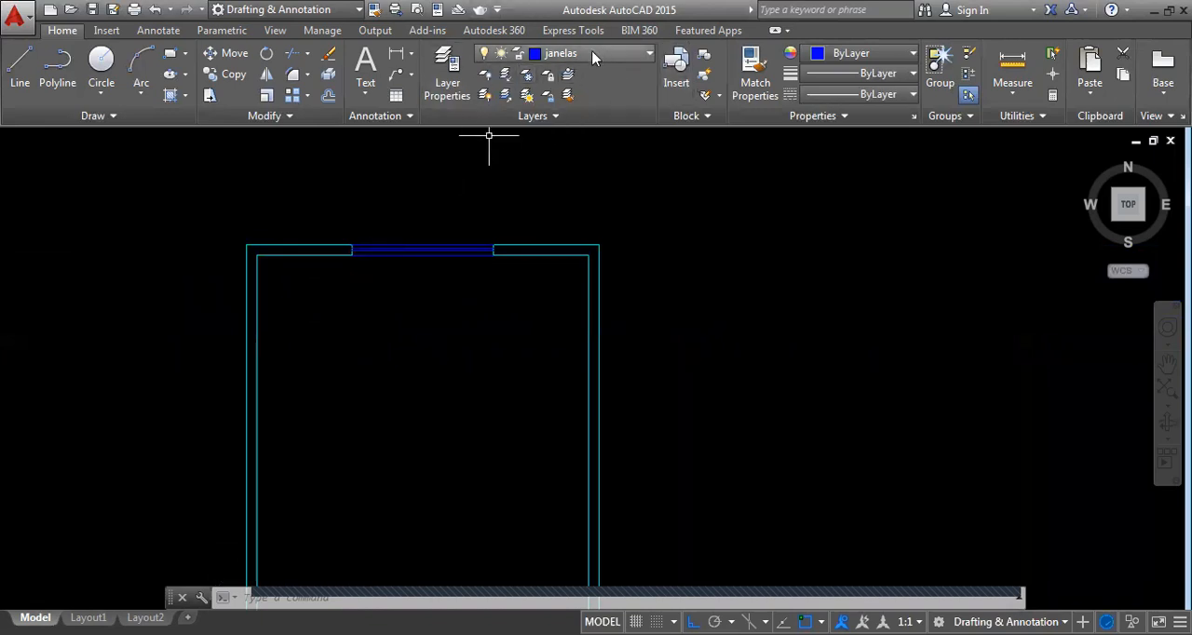
scroll(471, 322, down, 4)
scroll(434, 308, up, 10)
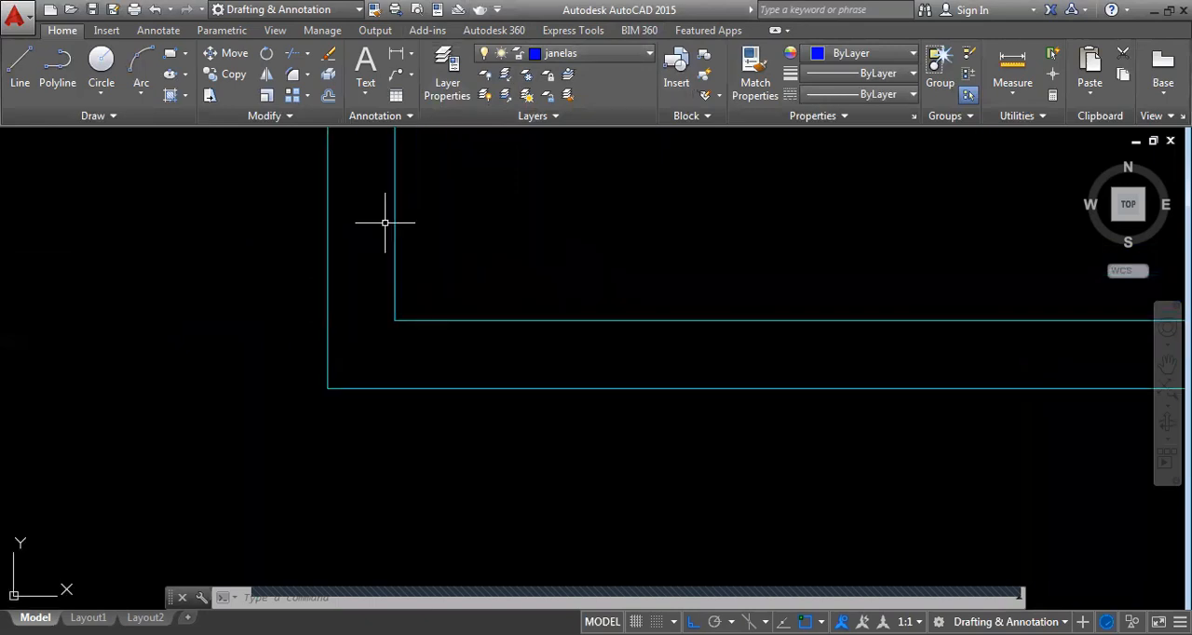
click(573, 53)
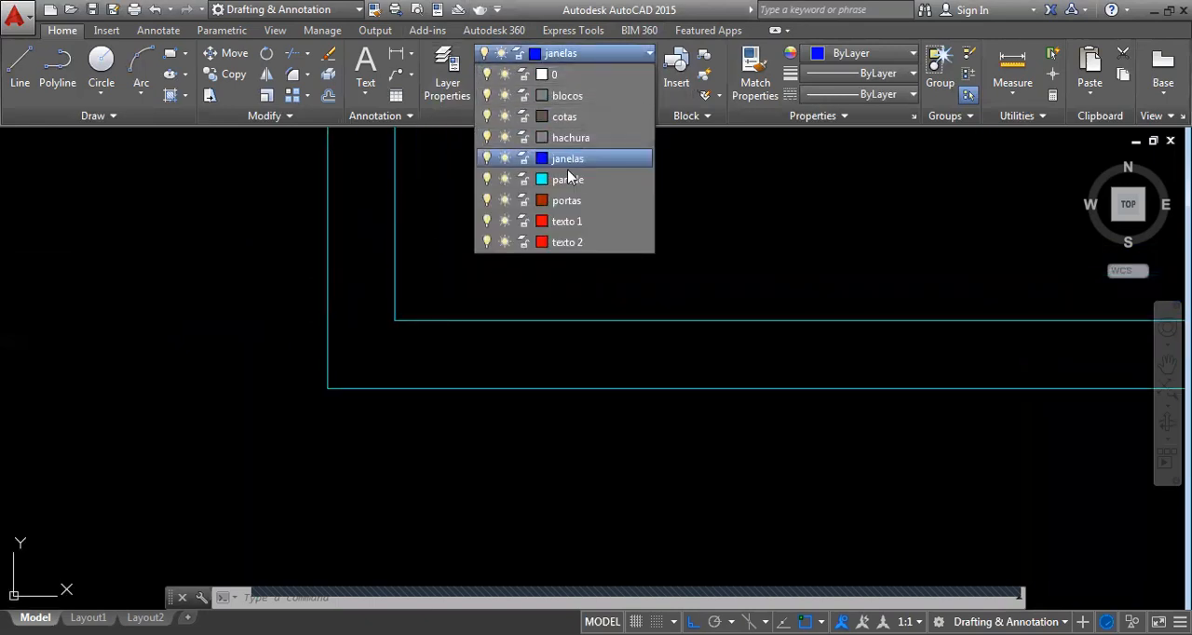
click(704, 194)
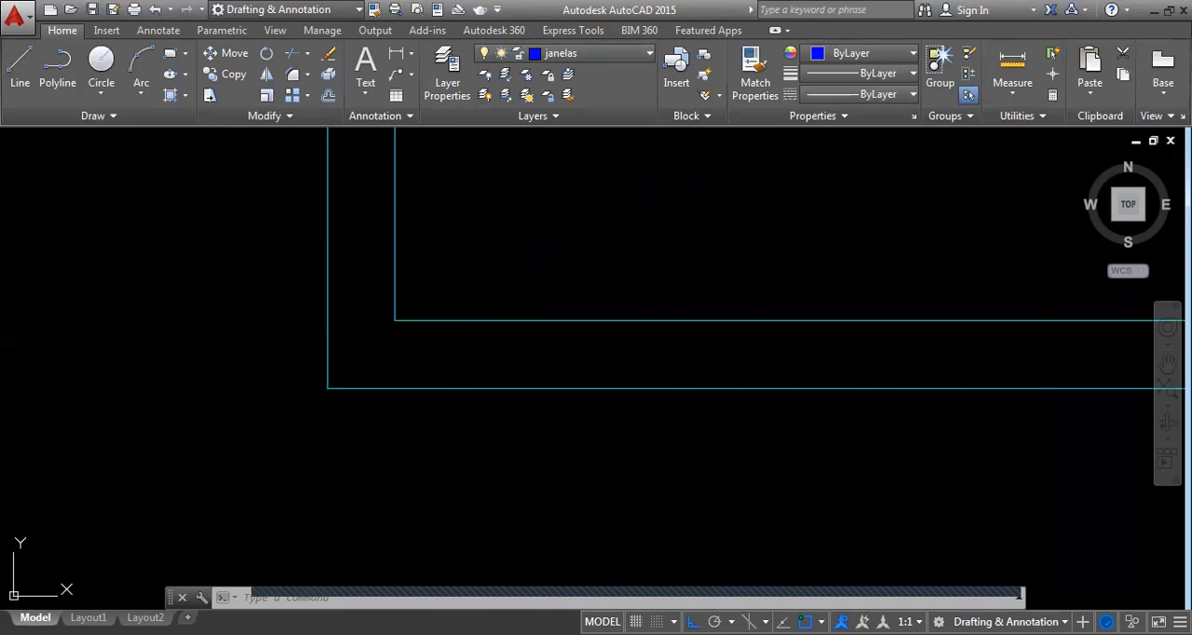
Make parede the current layer, mark a door jamb across the lower wall near its left corner, and delete the source line at the corner
click(588, 60)
click(560, 180)
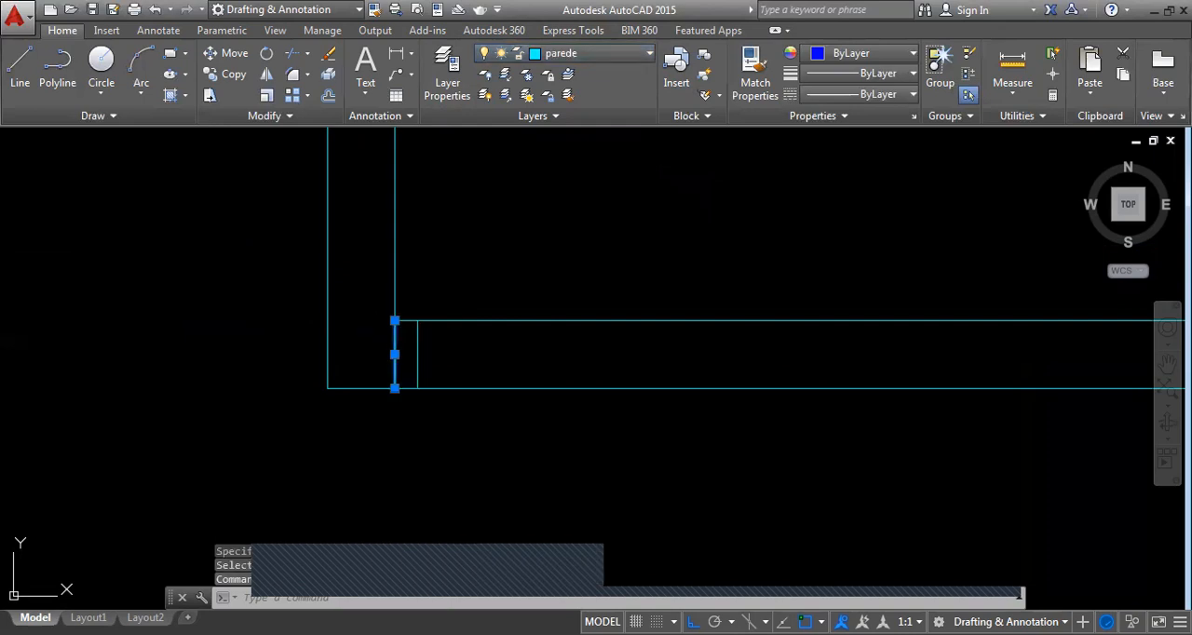
key(Delete)
Offset the jamb line to the right for the door opening's other edge and trim the wall lines between the two jambs
middle_drag(328, 286, 326, 341)
scroll(411, 369, up, 2)
middle_drag(410, 368, 359, 381)
scroll(359, 381, down, 2)
scroll(435, 294, down, 4)
middle_drag(447, 321, 412, 391)
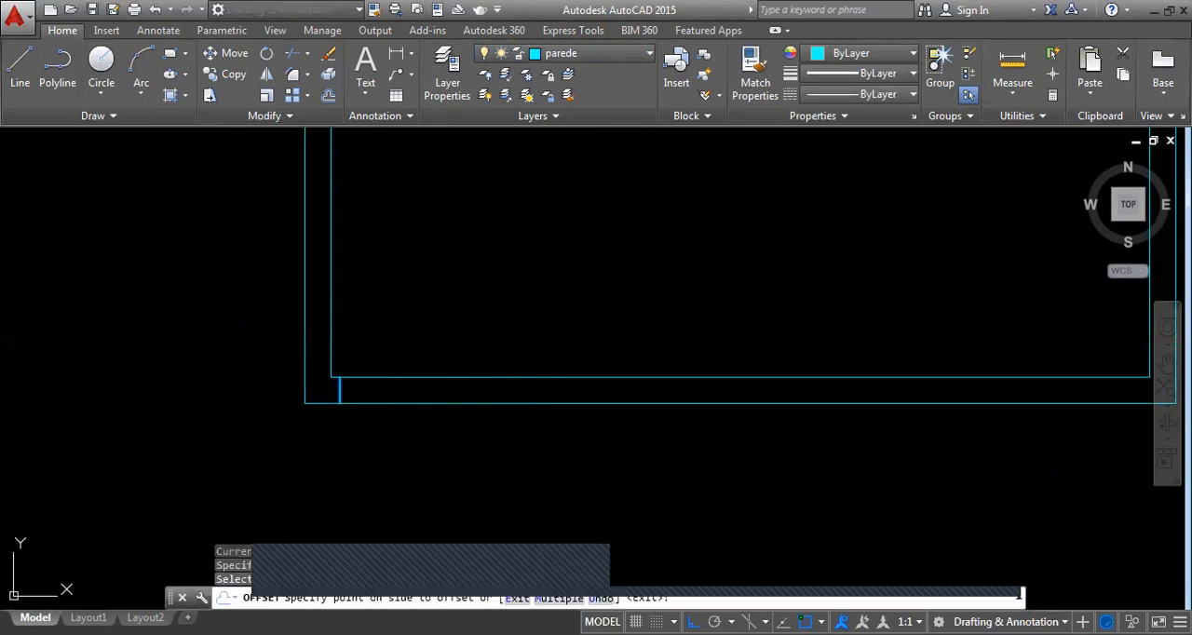
click(481, 340)
key(Return)
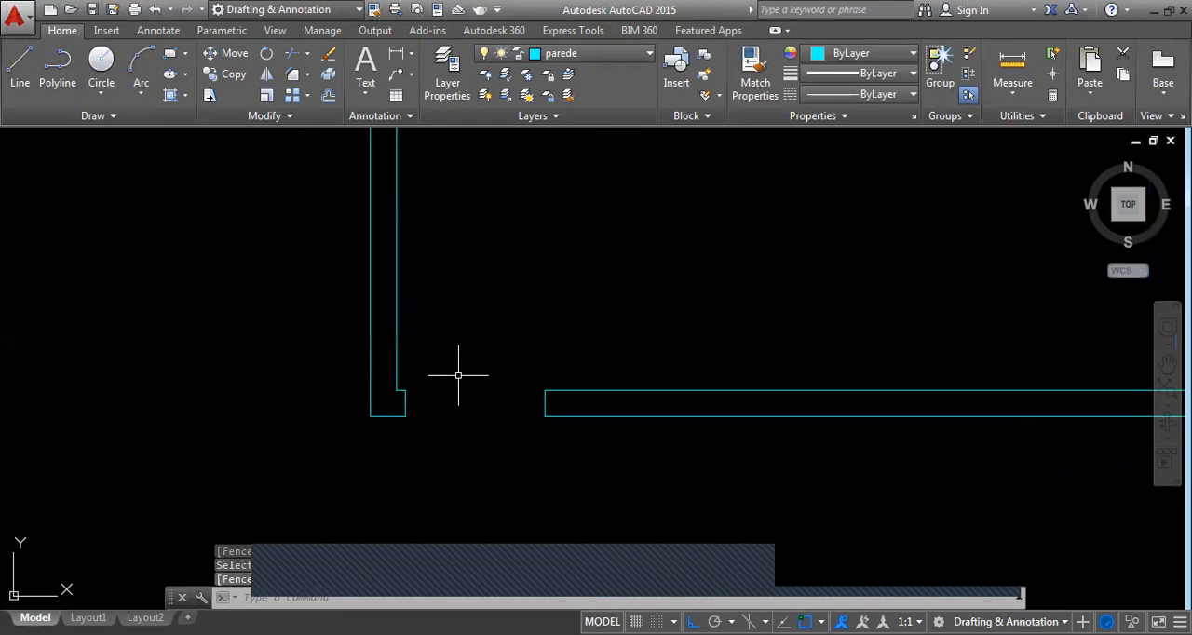
scroll(455, 369, up, 2)
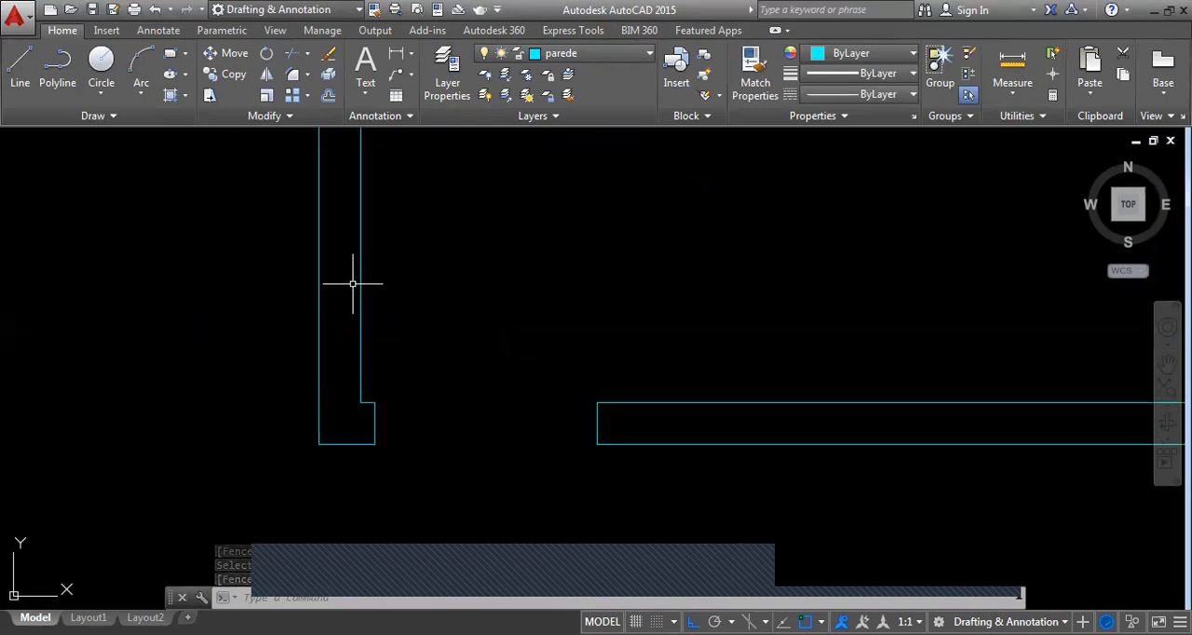
Make portas the current layer and draw the open door leaf, 0.8 long and 0.04 thick, up from the left jamb's inner corner
click(585, 59)
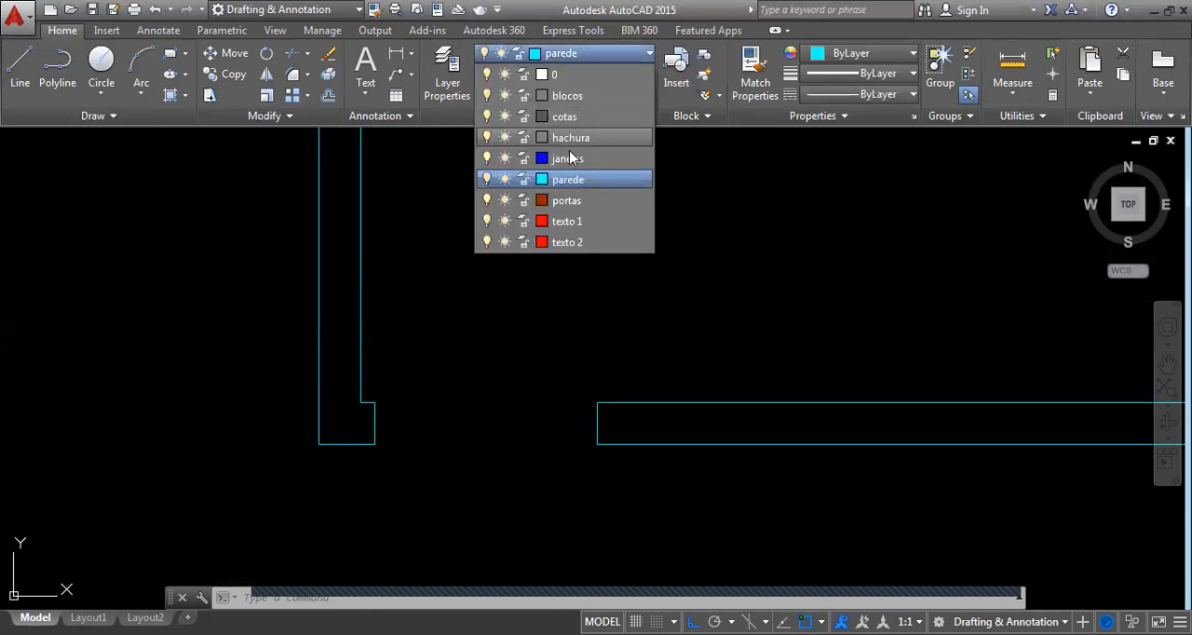
click(560, 198)
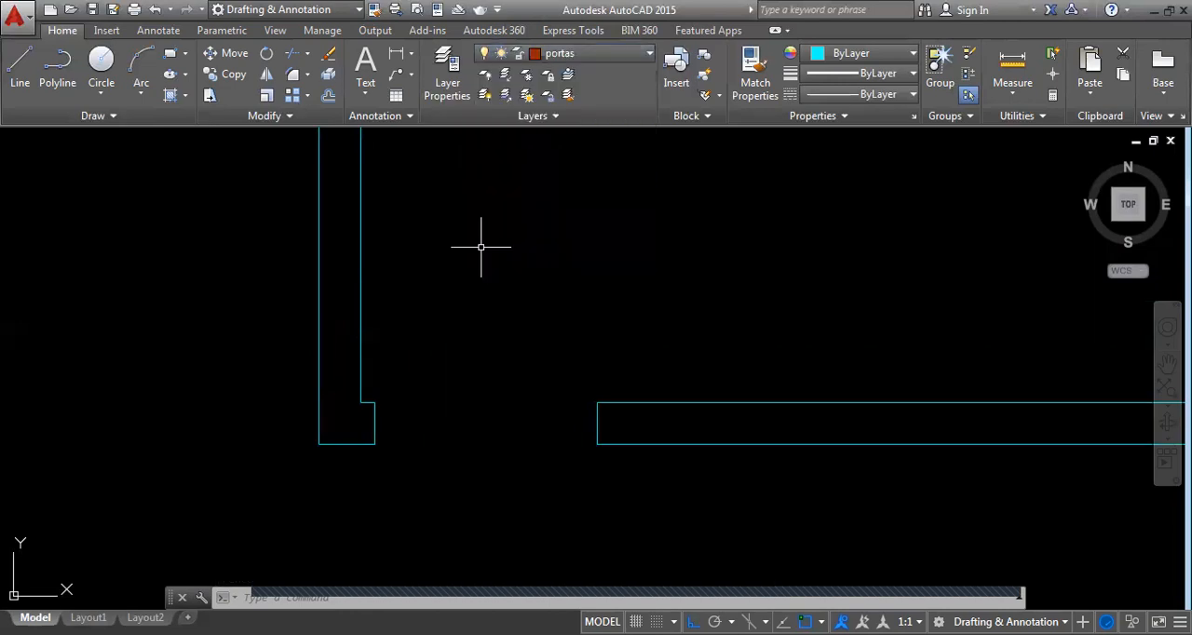
text(l)
key(Return)
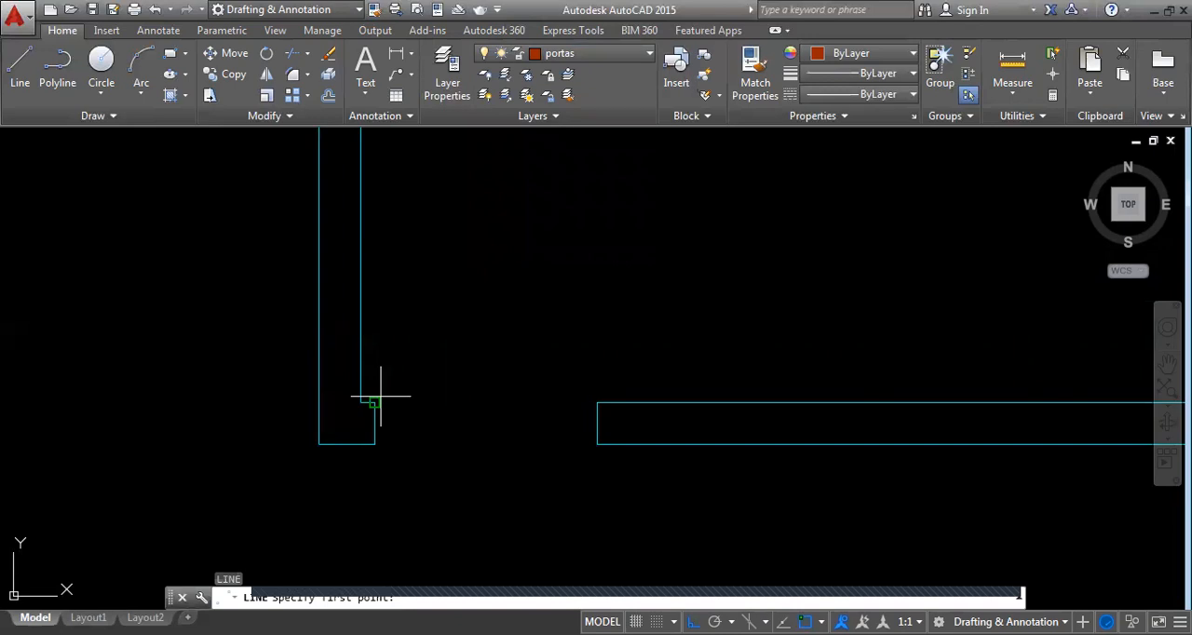
click(381, 397)
middle_drag(445, 184, 445, 247)
text(0.8)
key(Return)
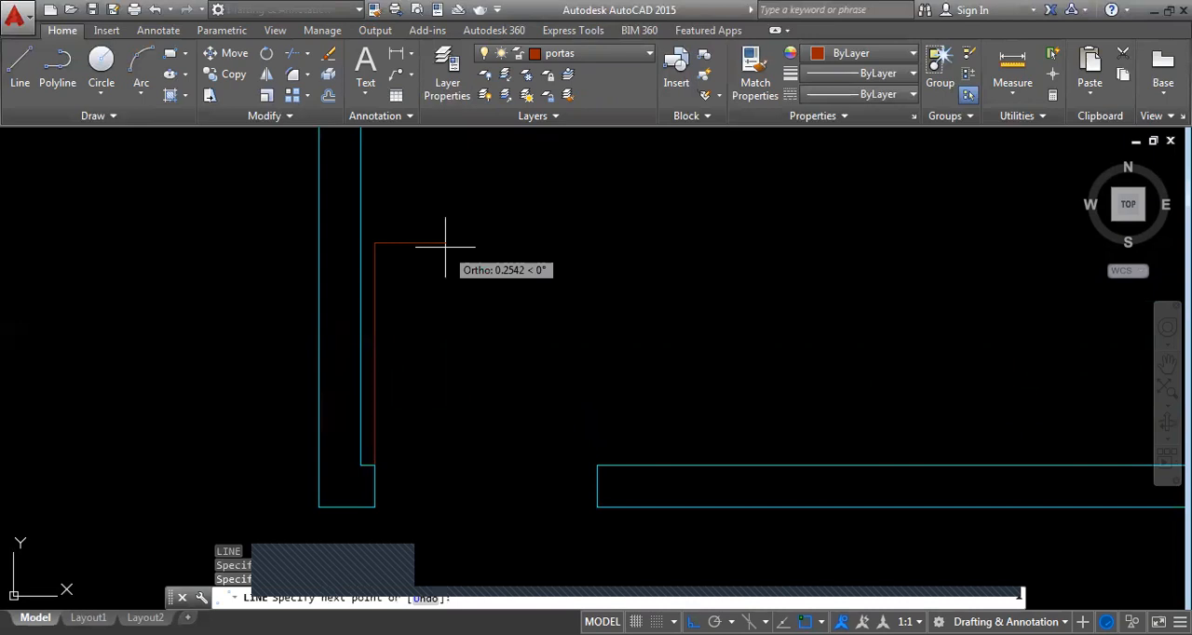
text(.)
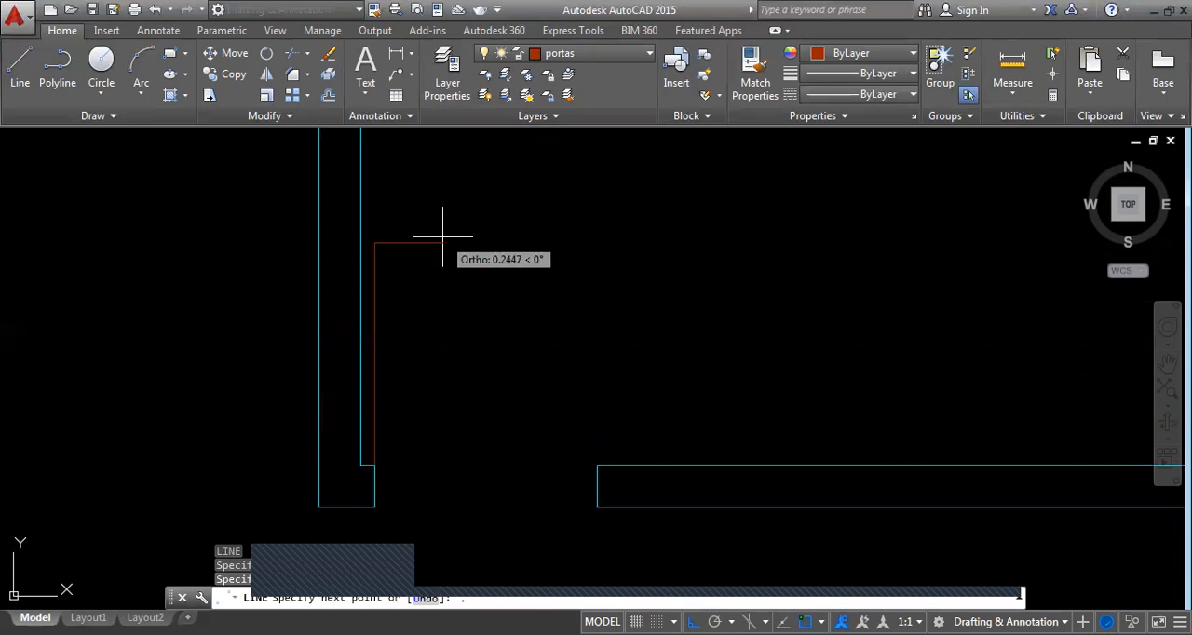
text(04)
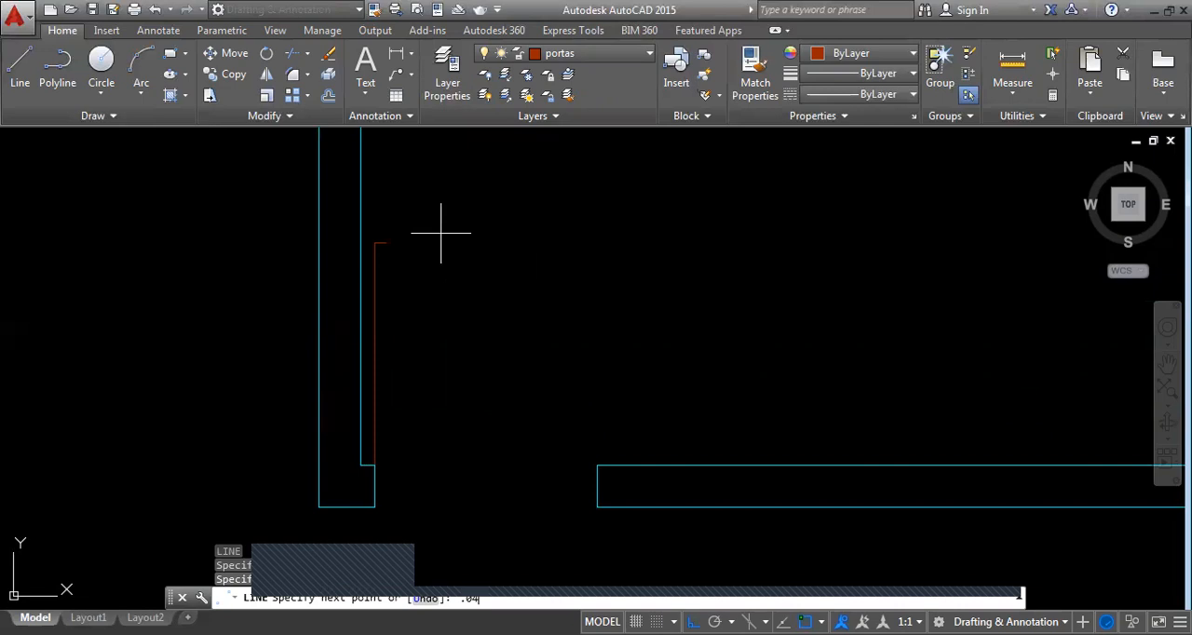
scroll(421, 420, down, 4)
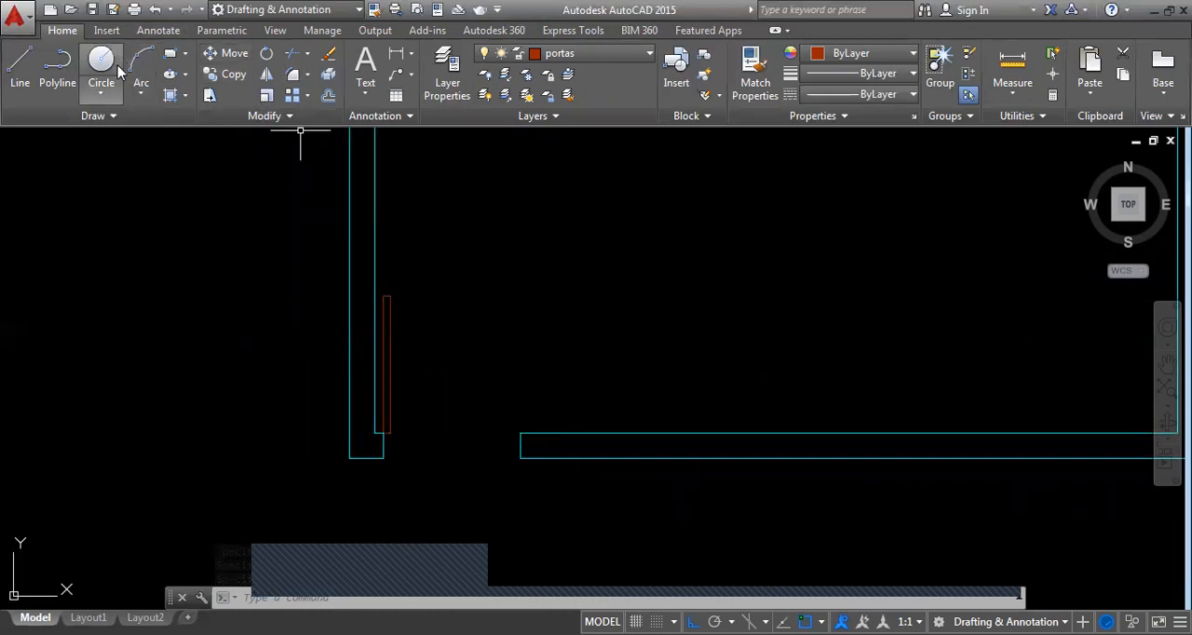
Draw a Start, Center, End arc from the door leaf's upper end, centred on the hinge corner, ending at the opposite jamb
click(141, 94)
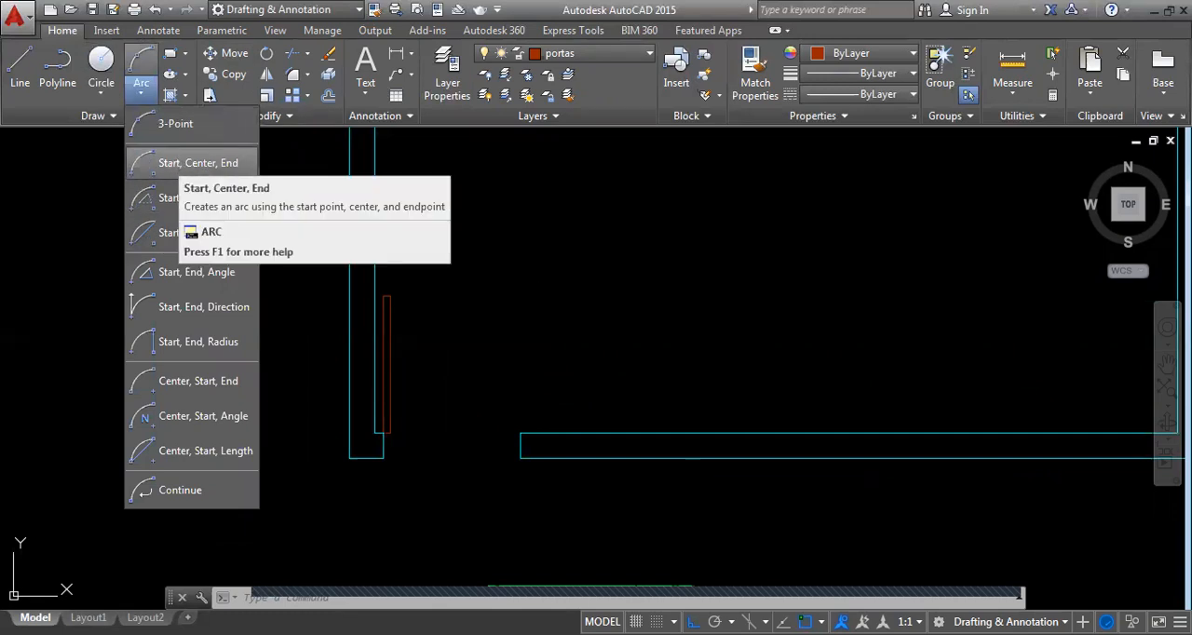
click(179, 164)
scroll(373, 414, up, 4)
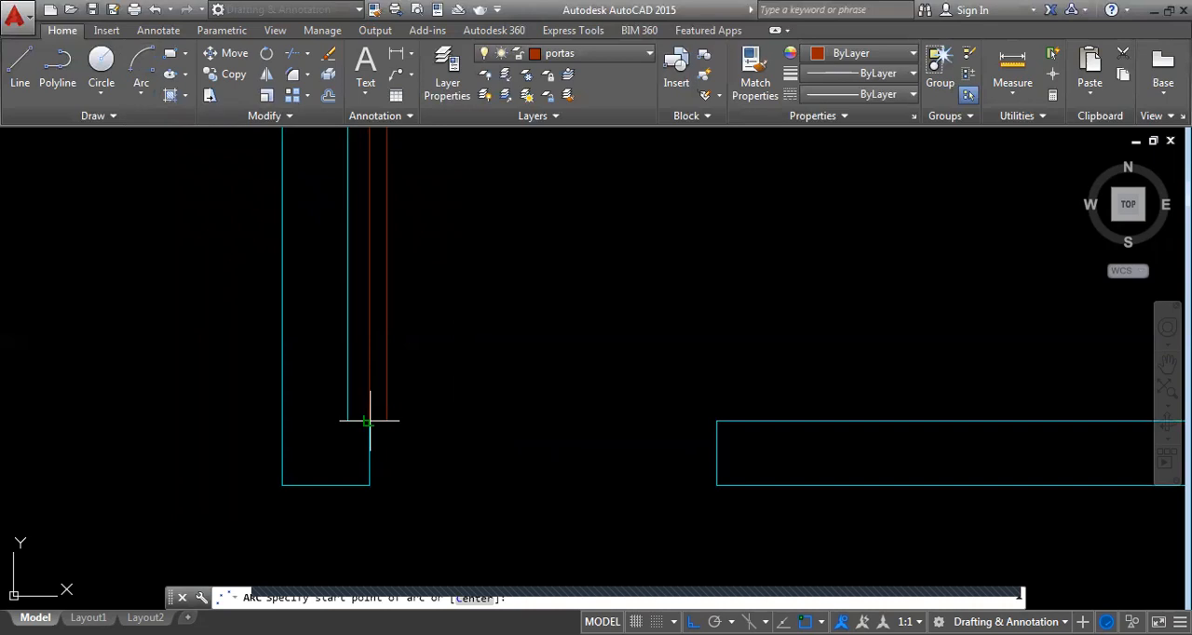
middle_drag(370, 421, 366, 589)
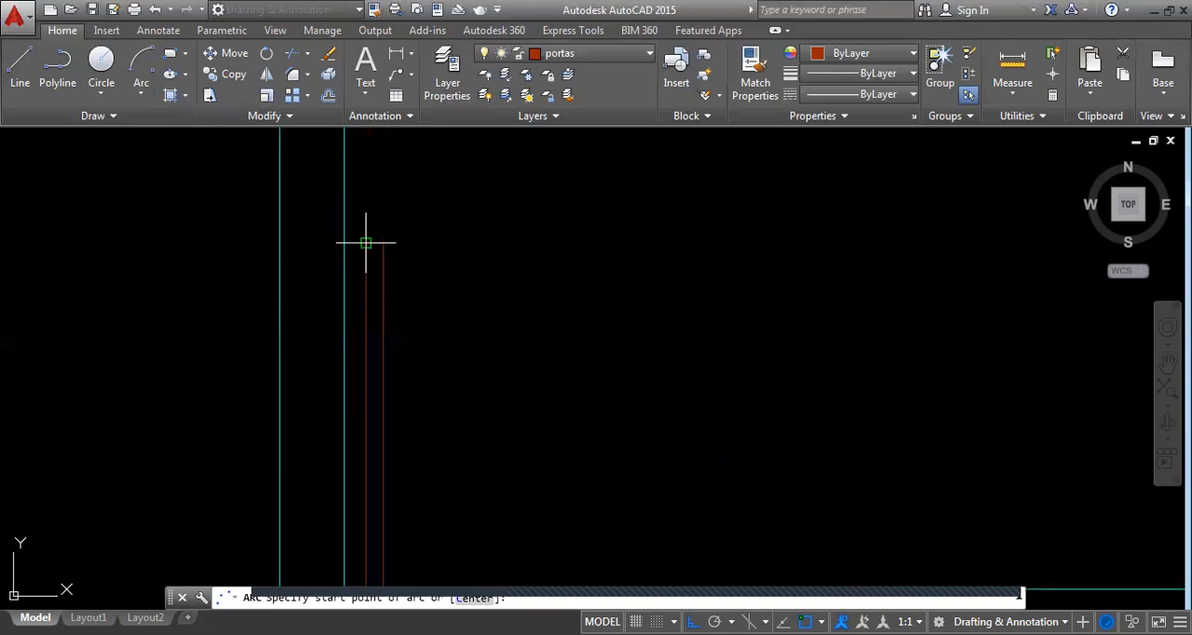
click(366, 243)
scroll(364, 211, down, 4)
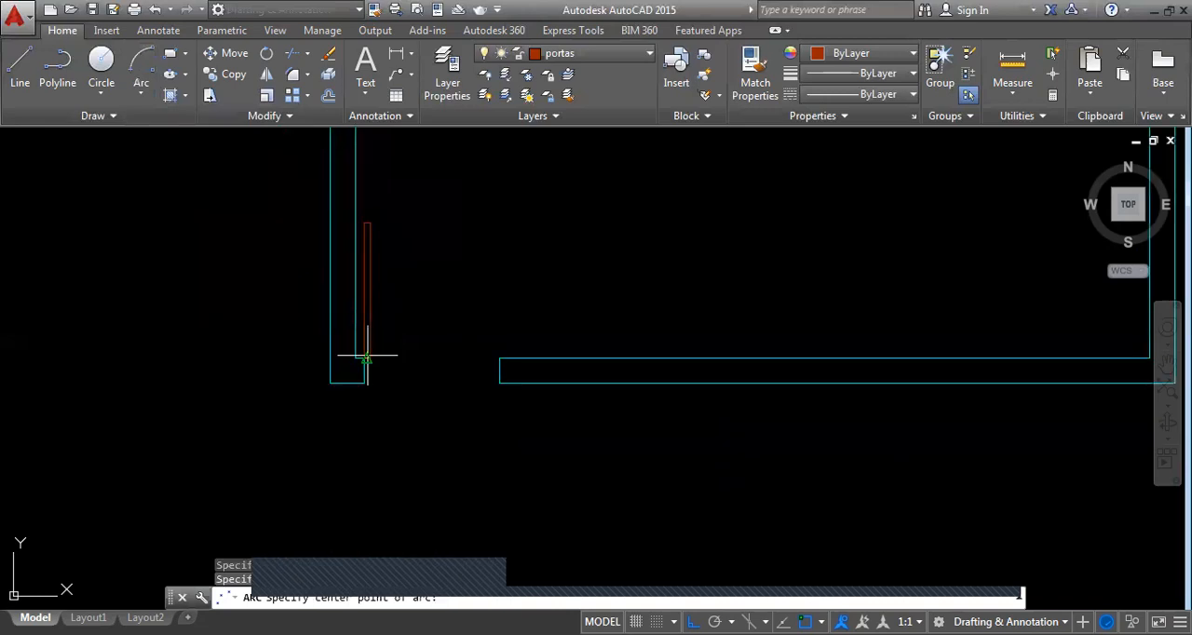
click(366, 358)
click(499, 381)
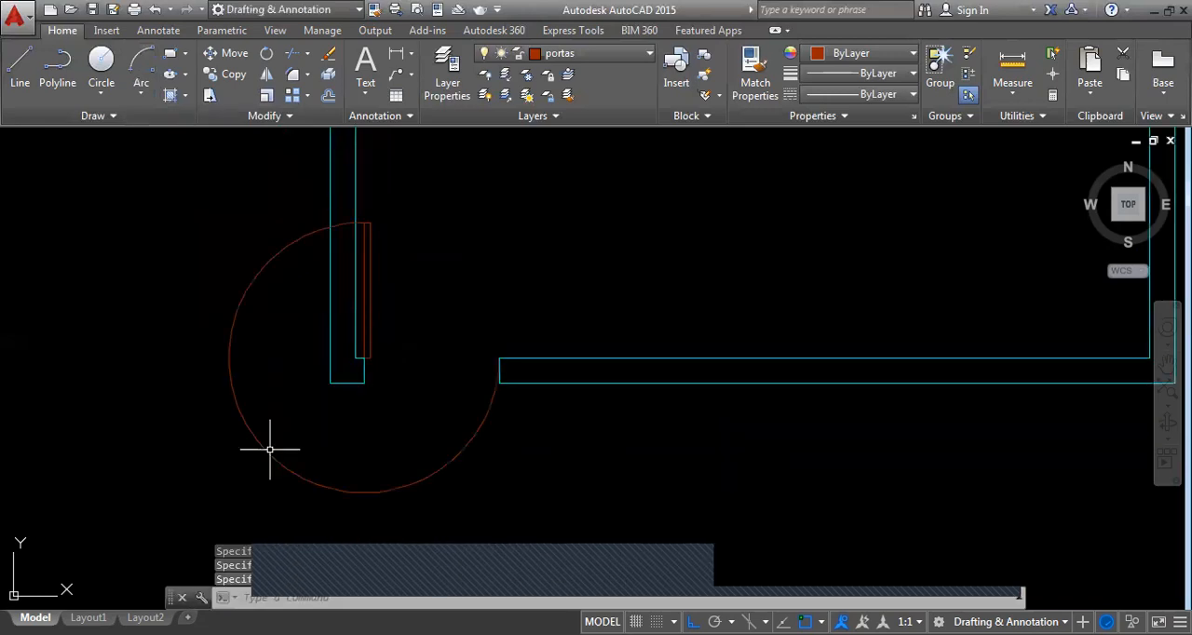
key(Escape)
key(Escape)
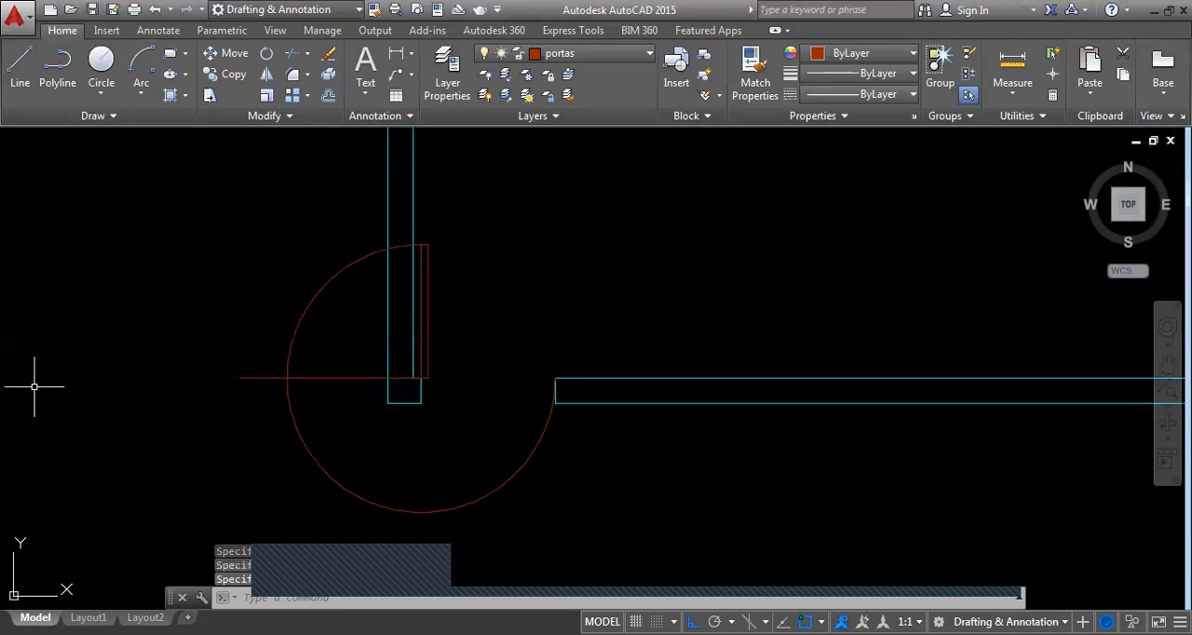
Trim the arc to its upper-left quarter using a horizontal helper line from the hinge corner, and delete the helper line
text(tr)
key(Return)
key(Return)
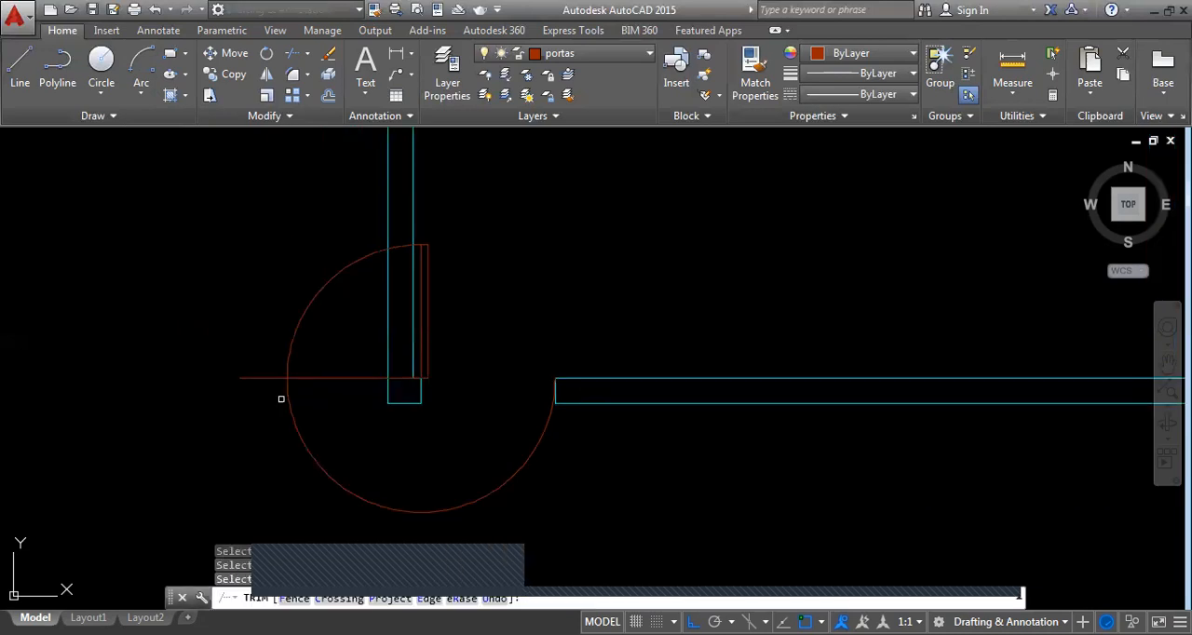
click(364, 433)
click(237, 443)
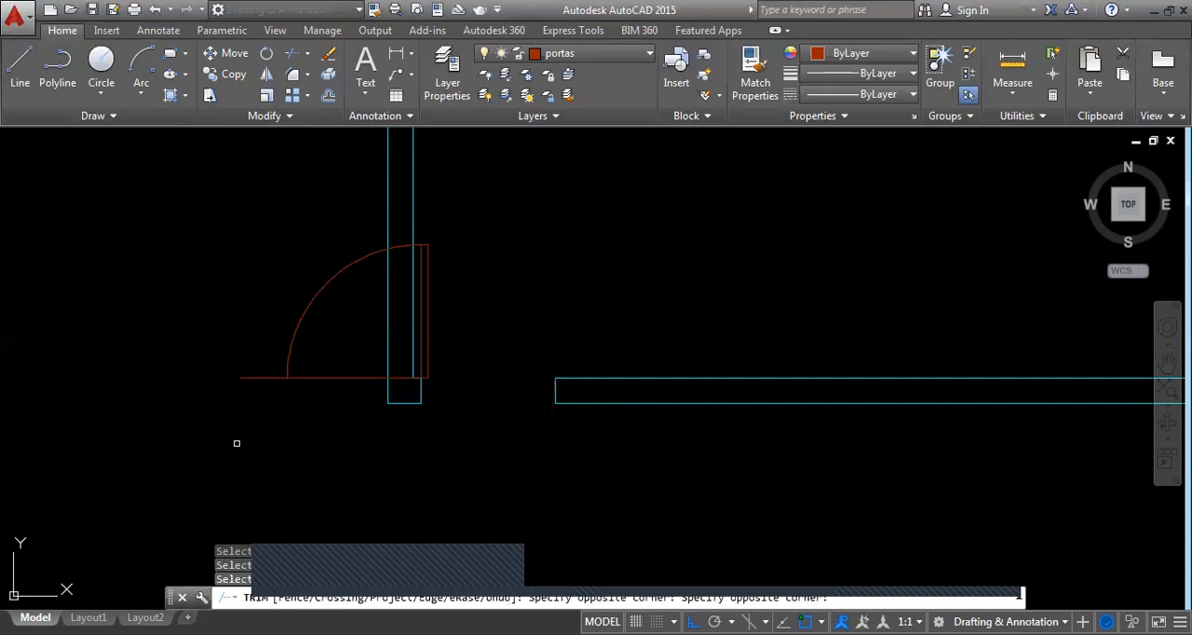
key(Return)
click(296, 323)
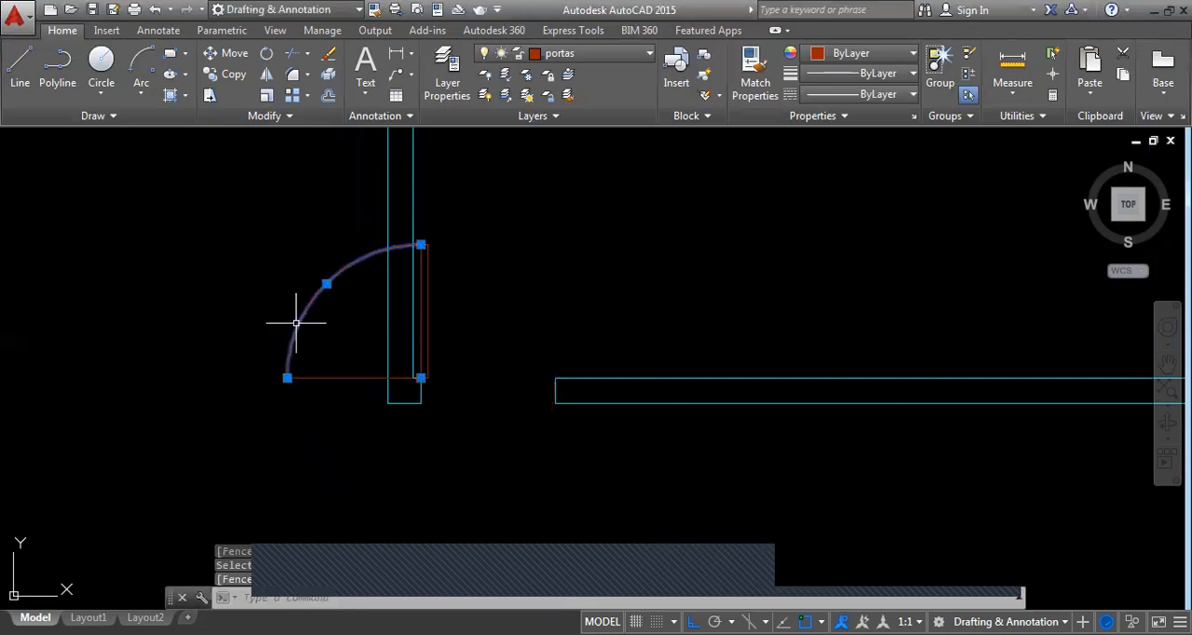
key(Escape)
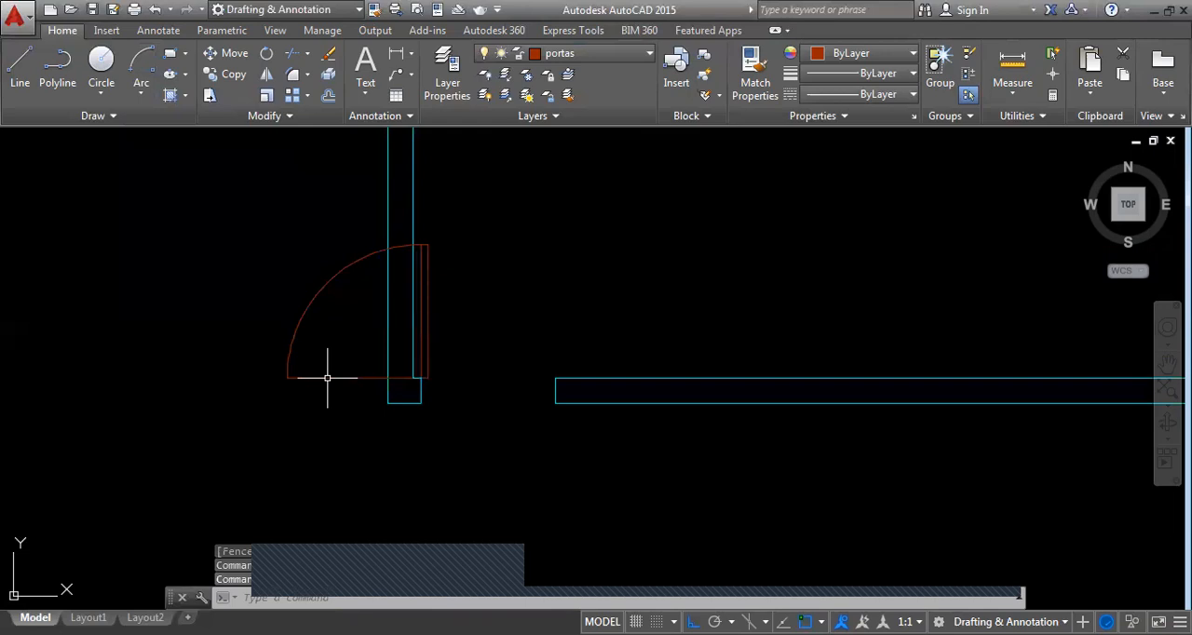
click(327, 377)
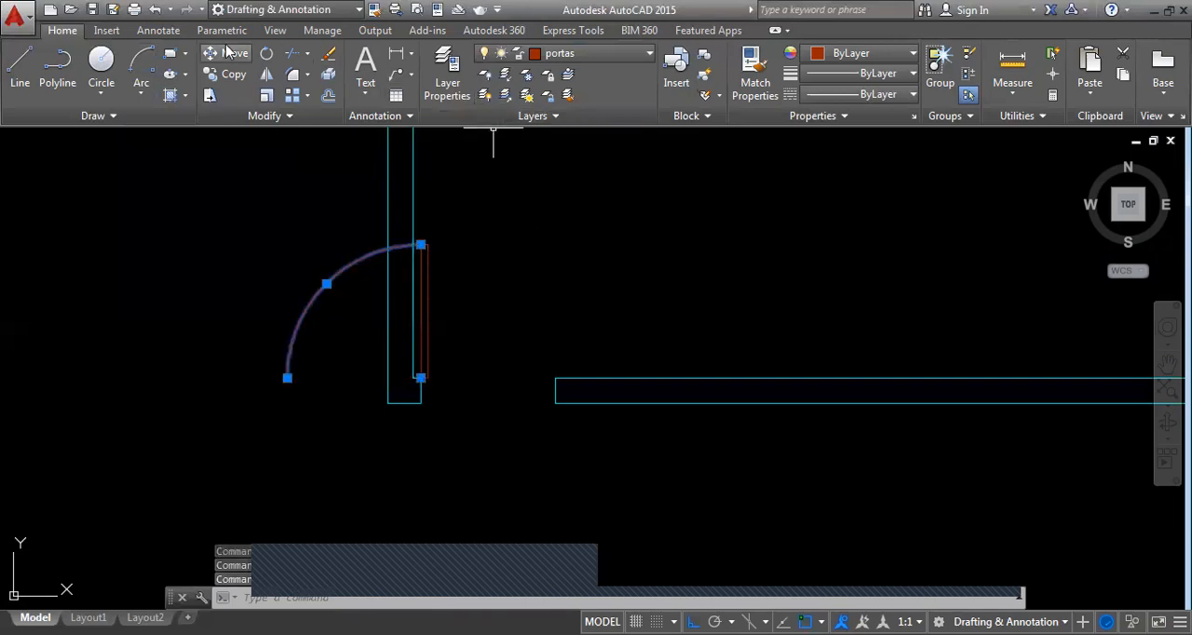
Mirror the quarter arc about the vertical line through the hinge corner so it spans the door opening, erasing the source arc
click(169, 32)
click(62, 31)
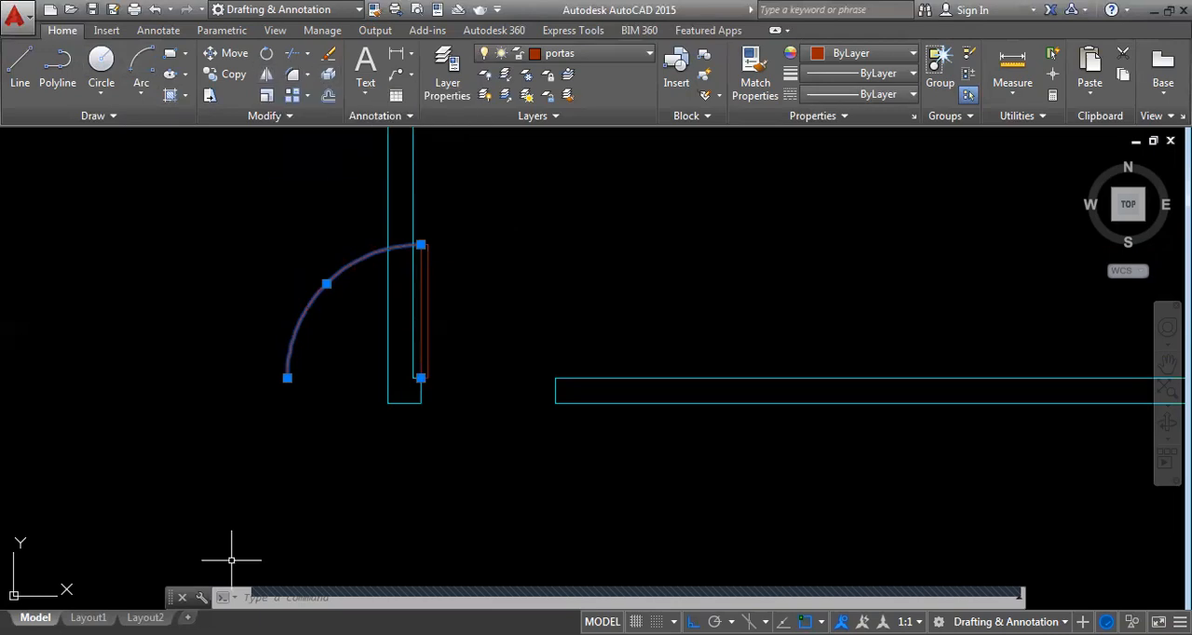
text(mi)
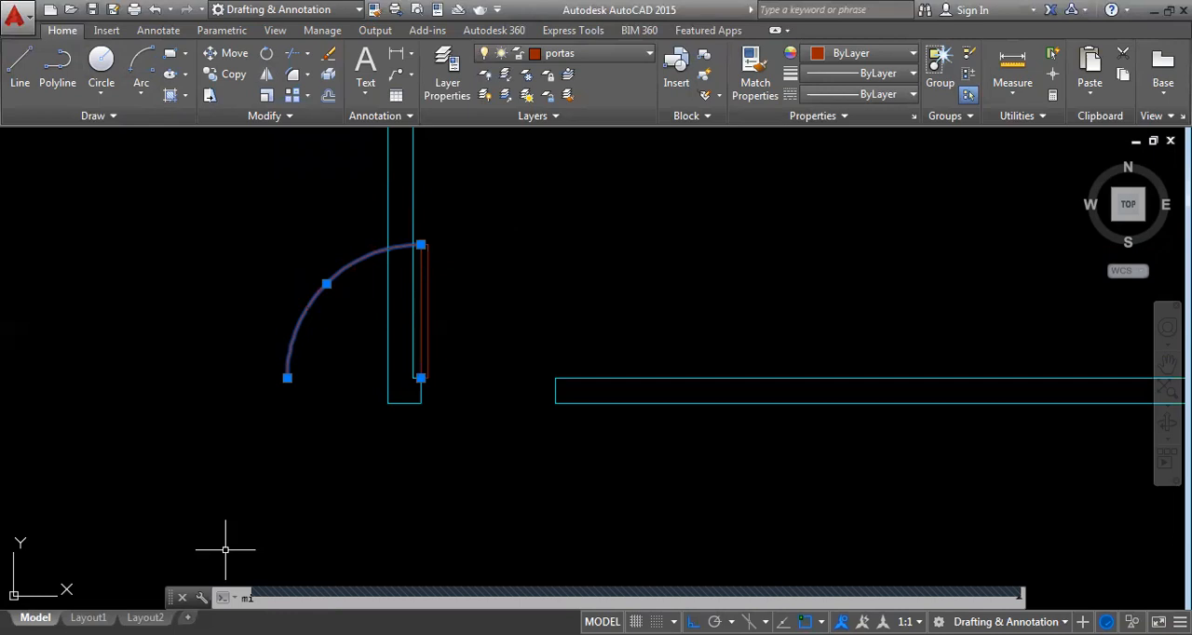
key(Return)
scroll(425, 382, up, 4)
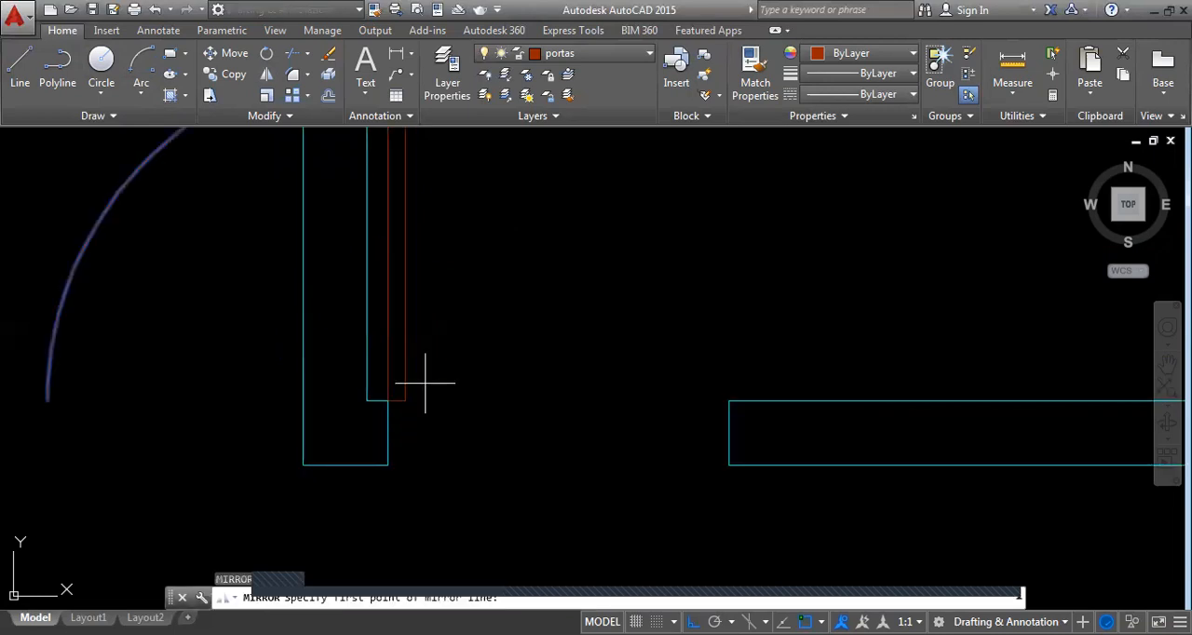
scroll(386, 401, up, 2)
click(386, 400)
scroll(386, 400, down, 6)
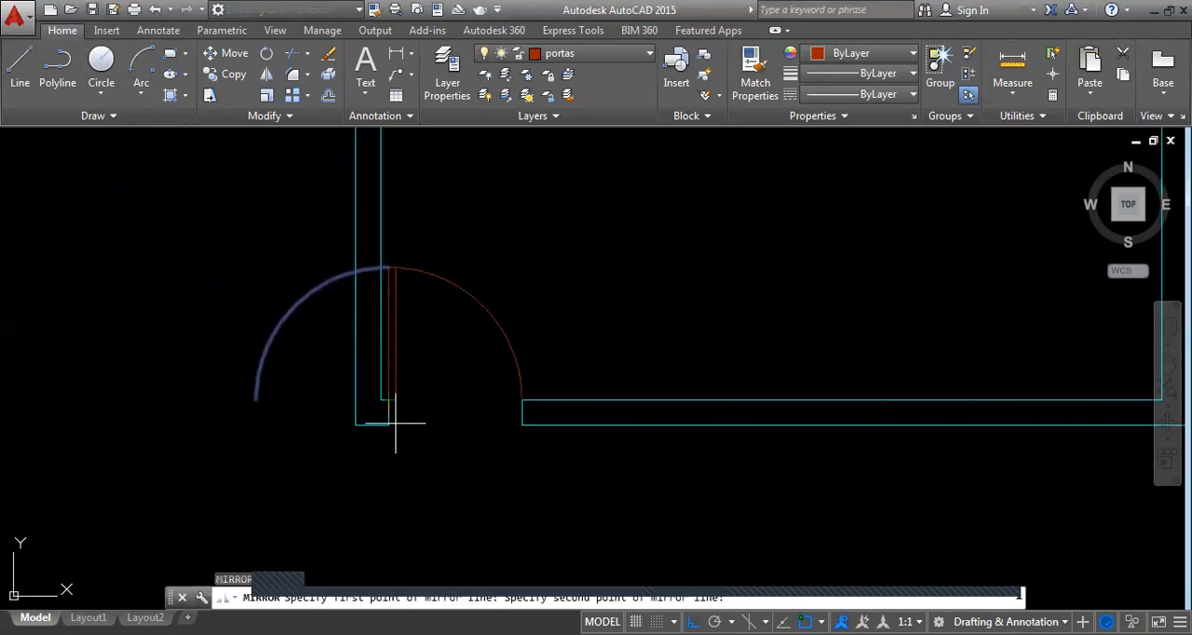
click(395, 423)
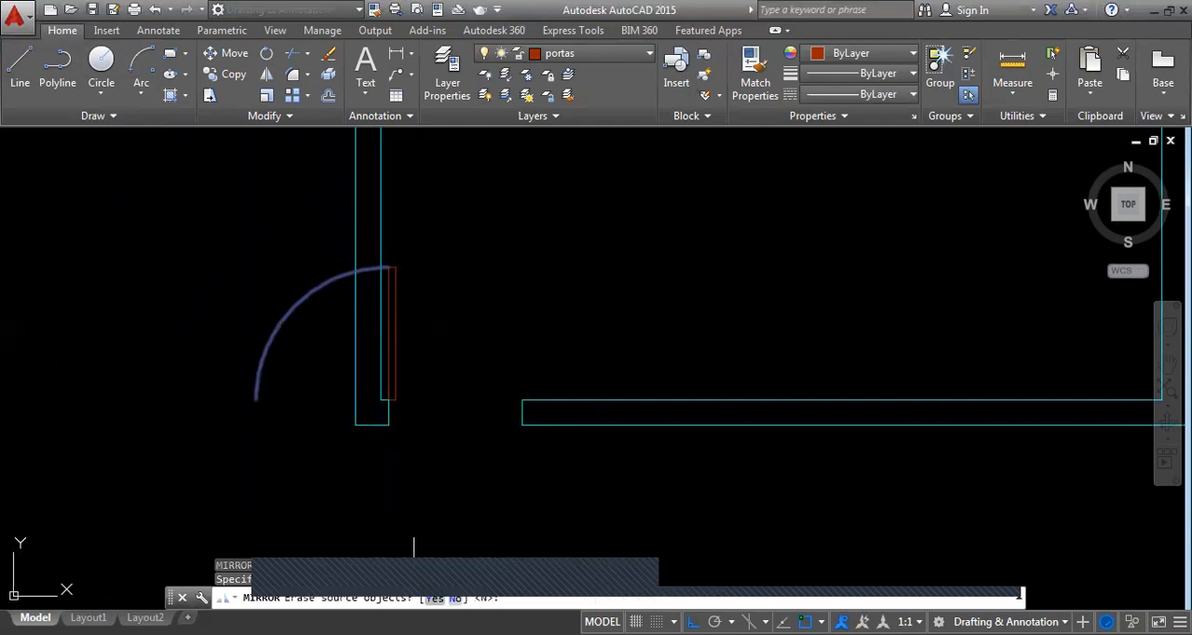
text(y)
key(Return)
scroll(473, 324, down, 6)
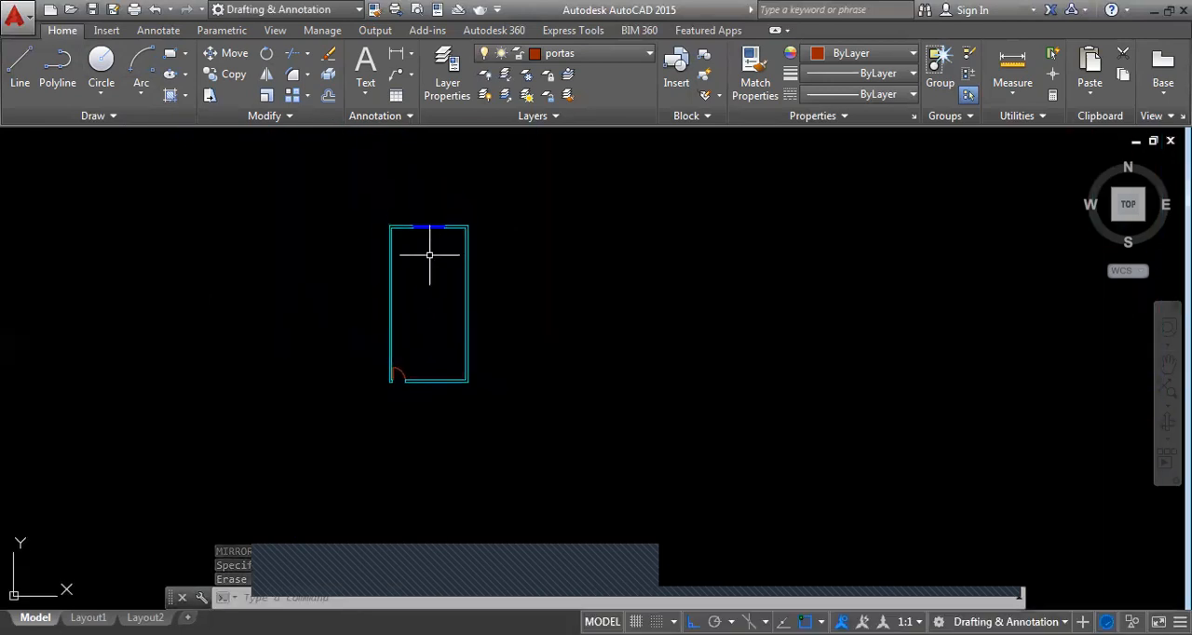
scroll(359, 172, up, 2)
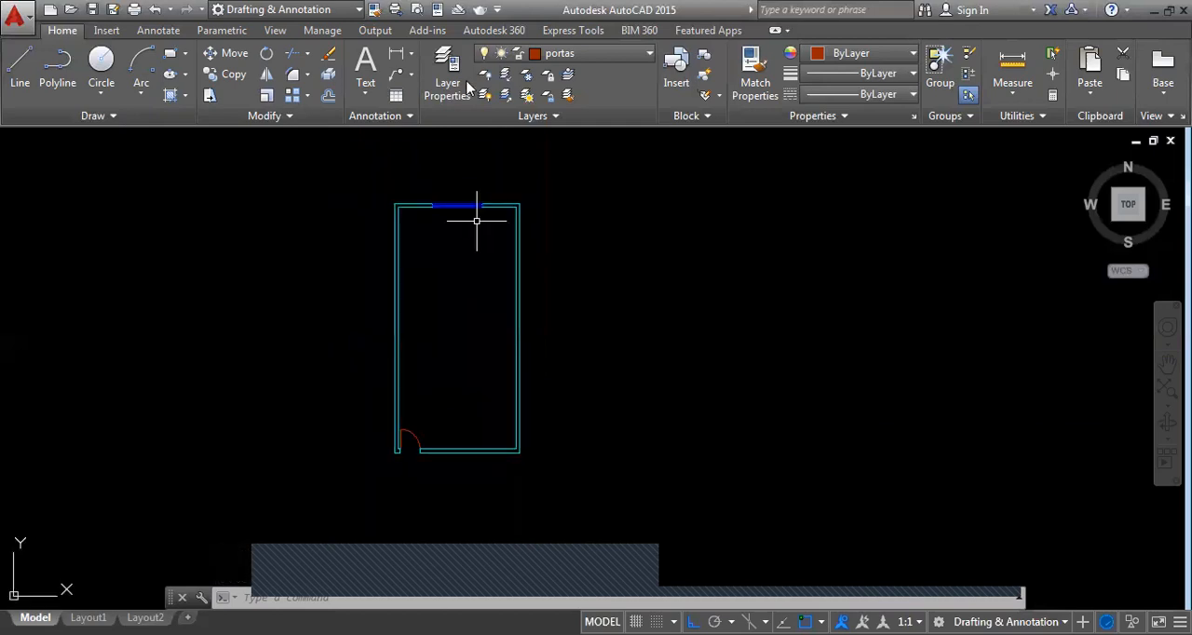